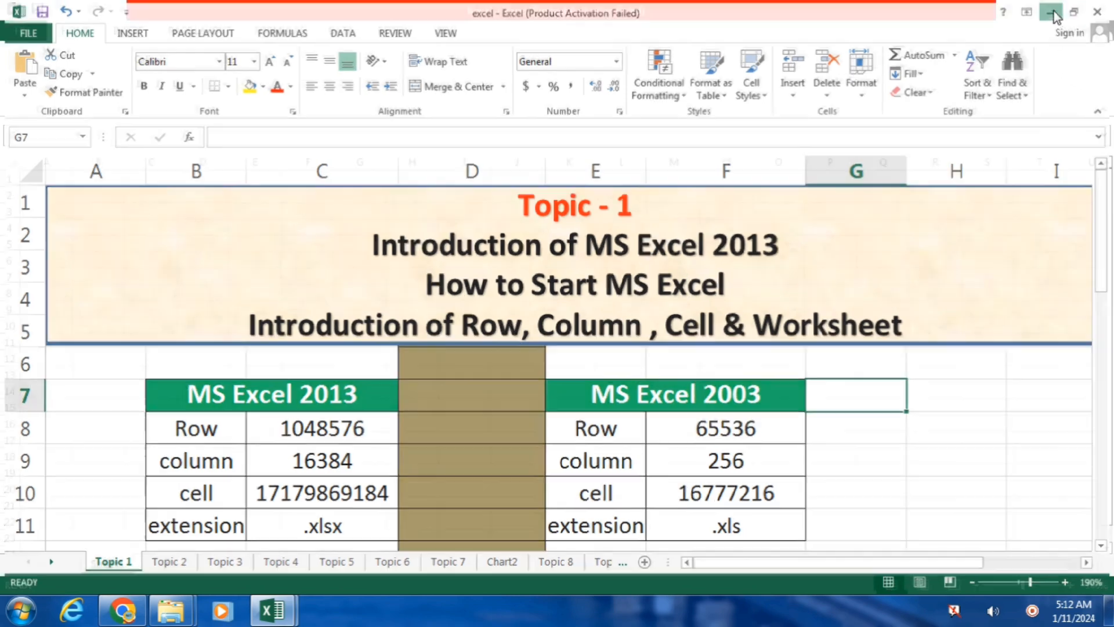
Minimize the workbook, launch Excel by running the command "excel", and create a blank workbook in the maximized window
{"action": "left_click", "coordinate": [1054, 10]}
{"action": "left_click", "coordinate": [1054, 11]}
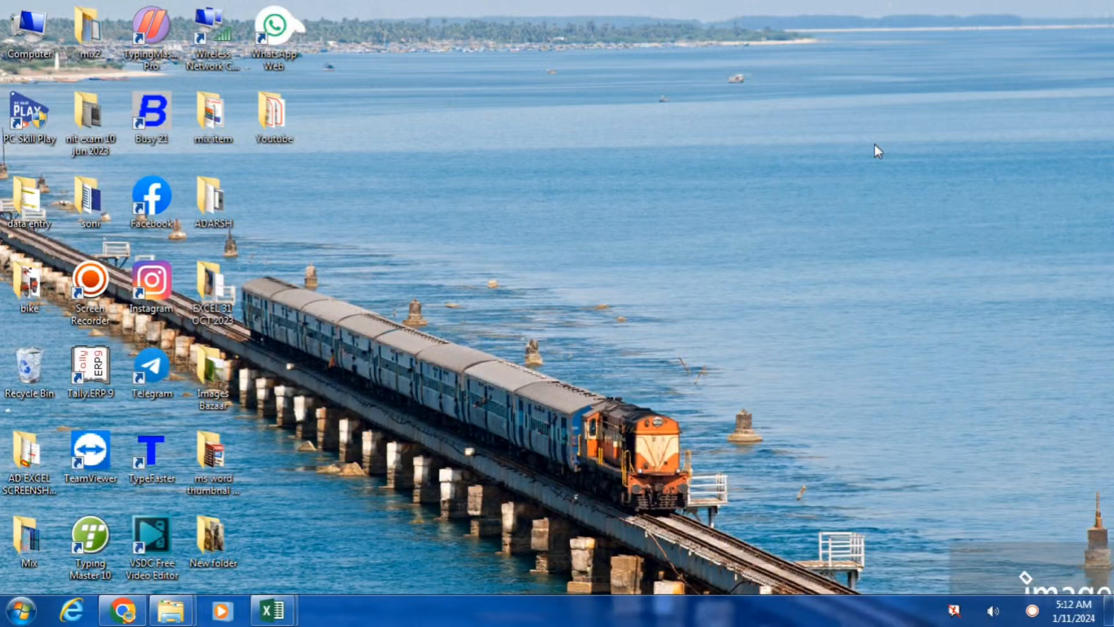
{"action": "key", "text": "super+r"}
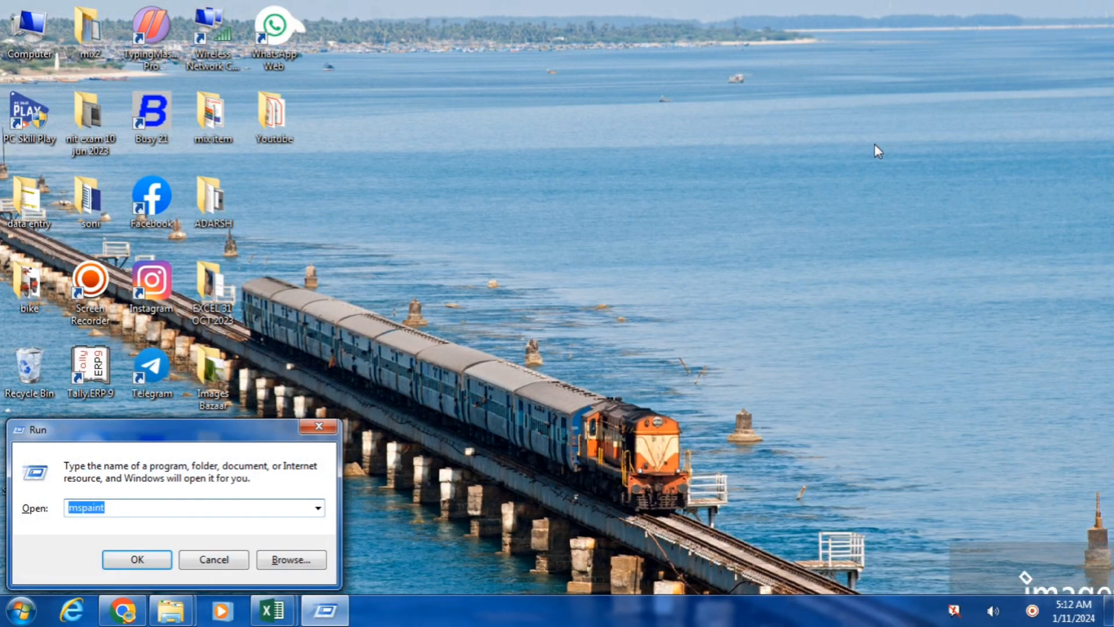
{"action": "type", "text": "excel"}
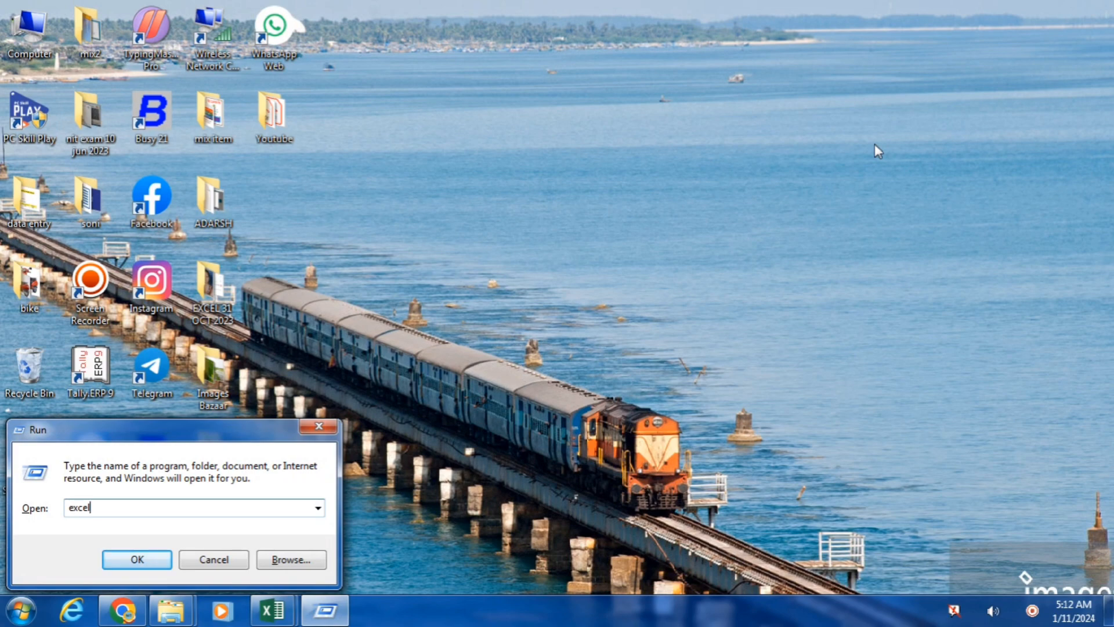
{"action": "key", "text": "Return"}
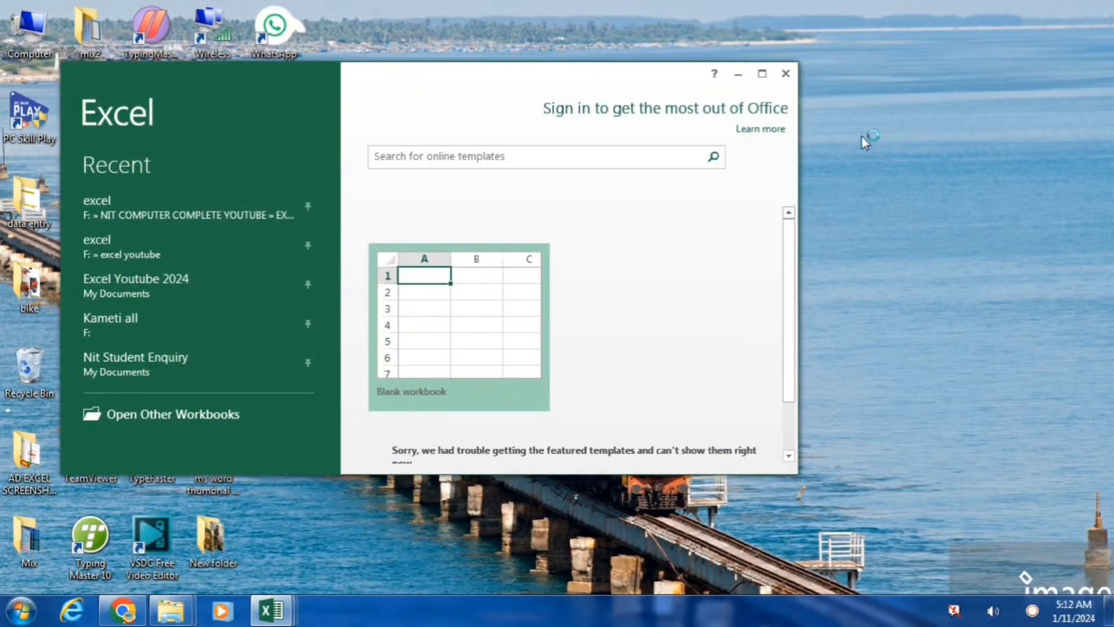
{"action": "left_click", "coordinate": [763, 74]}
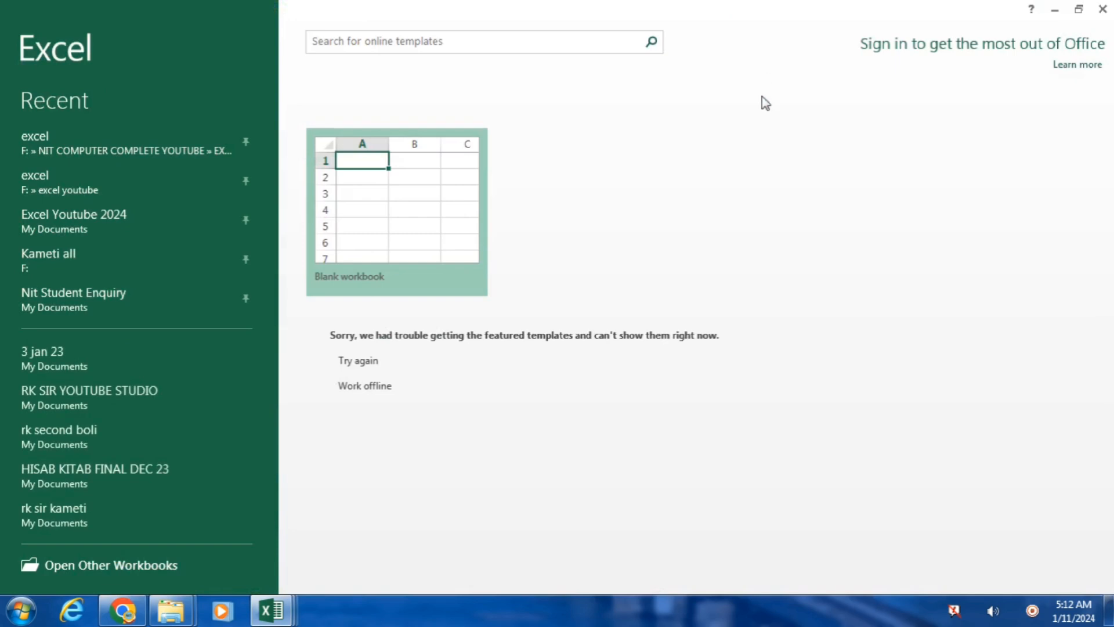
{"action": "left_click", "coordinate": [429, 201]}
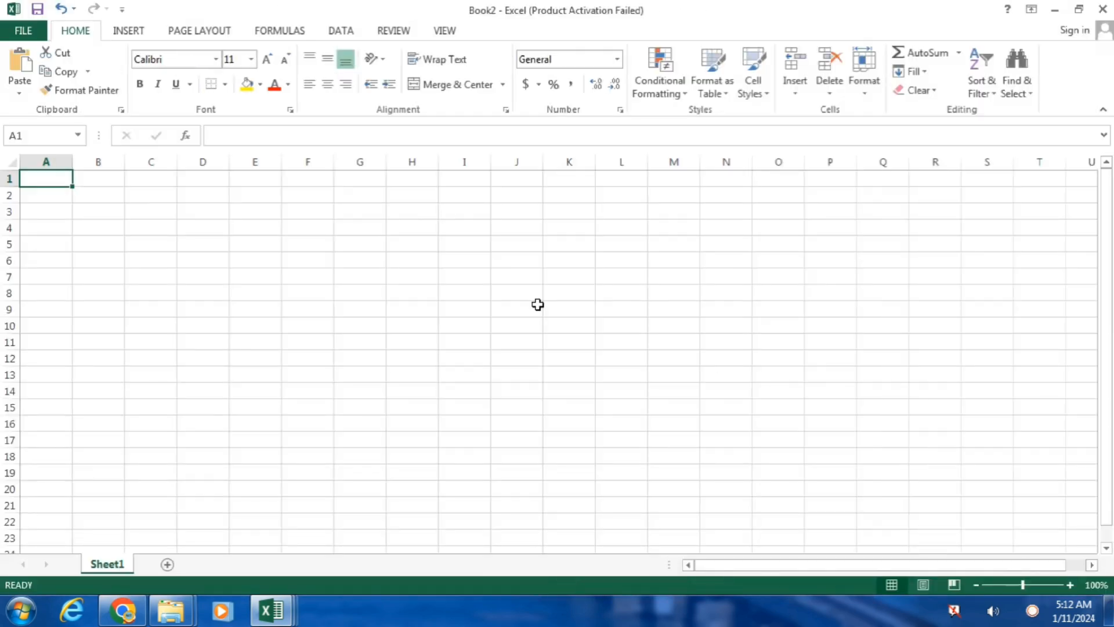
Minimize the blank workbook, launch Excel 2013 again from the list of installed programs, and create another blank workbook
{"action": "left_click", "coordinate": [1055, 10]}
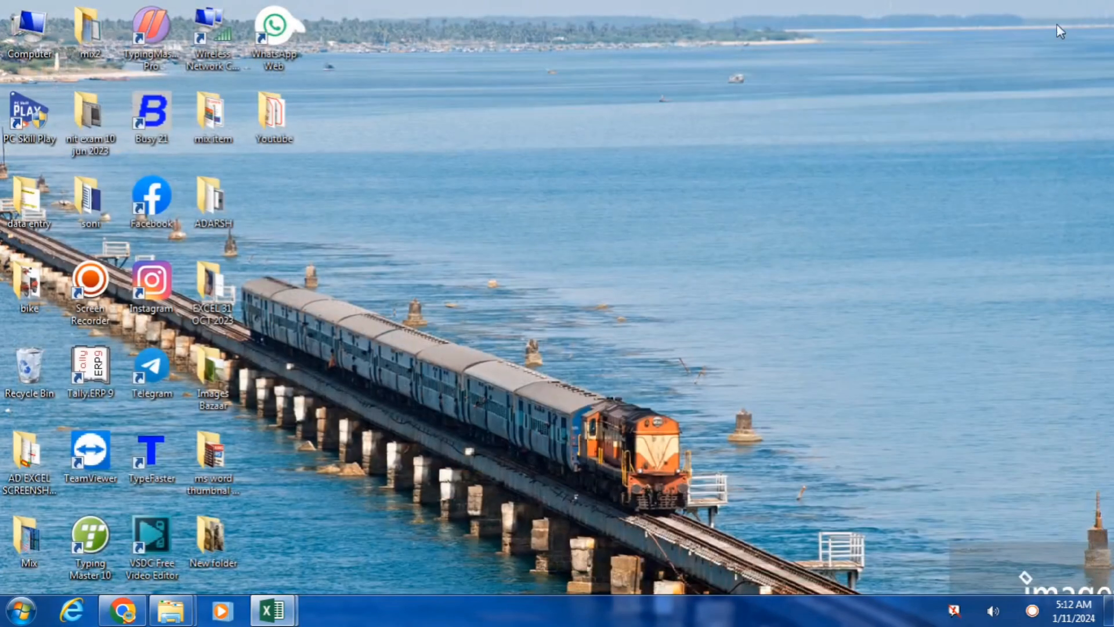
{"action": "left_click", "coordinate": [20, 610]}
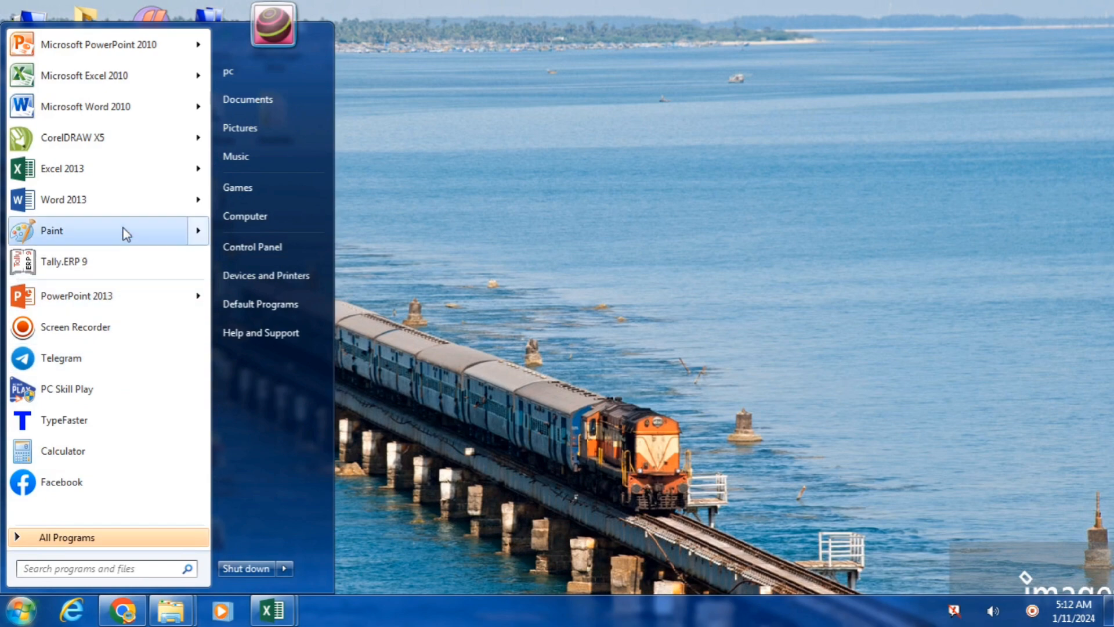
{"action": "mouse_move", "coordinate": [70, 185]}
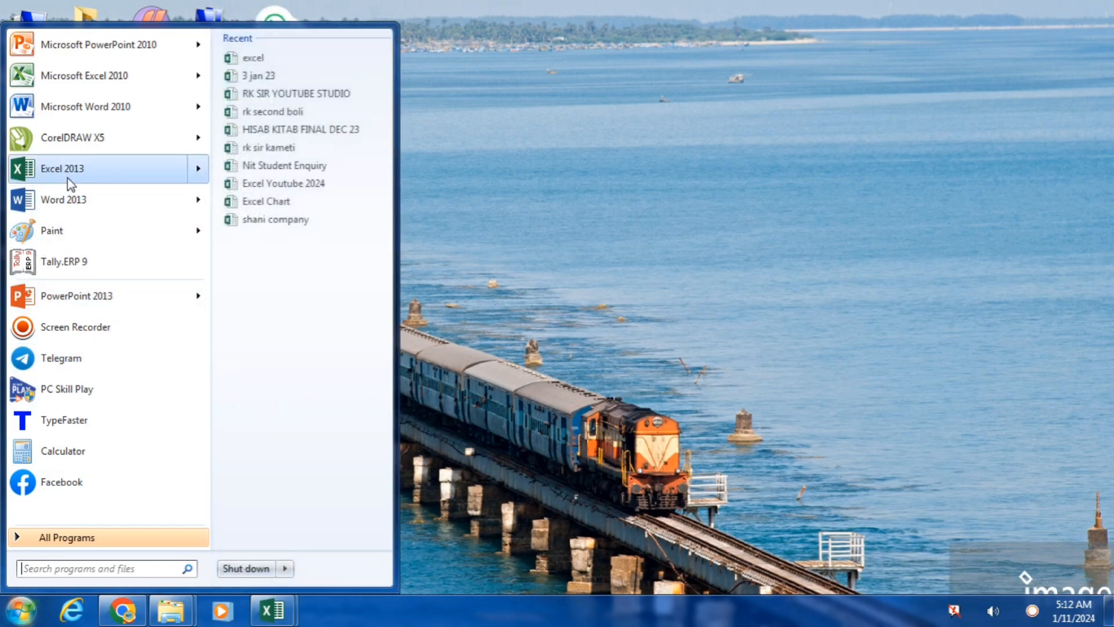
{"action": "left_click", "coordinate": [118, 172]}
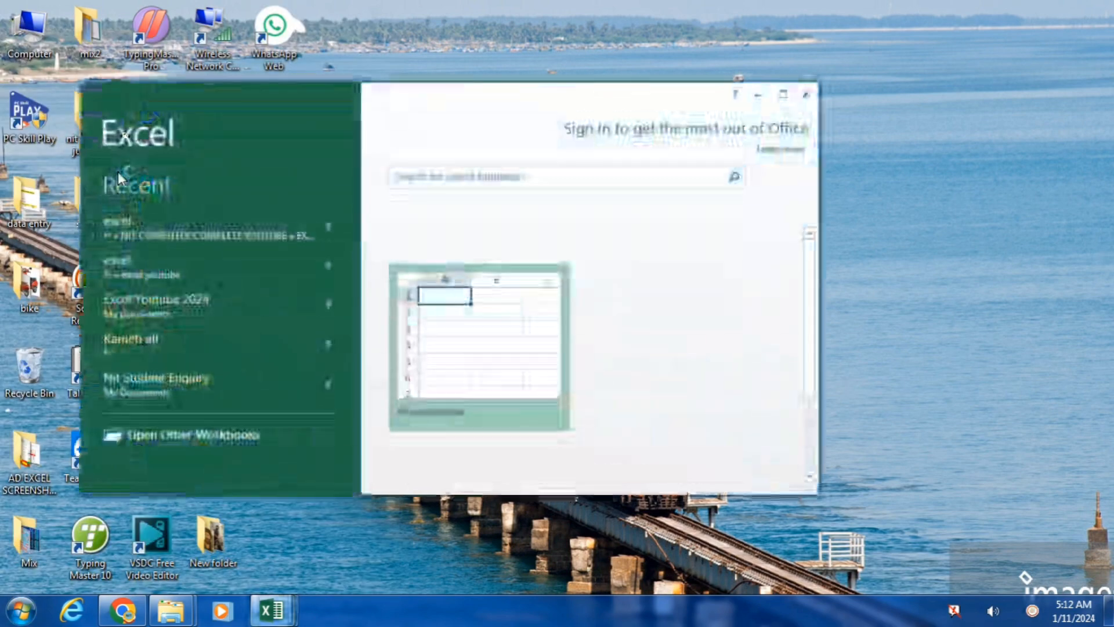
{"action": "left_click", "coordinate": [783, 95]}
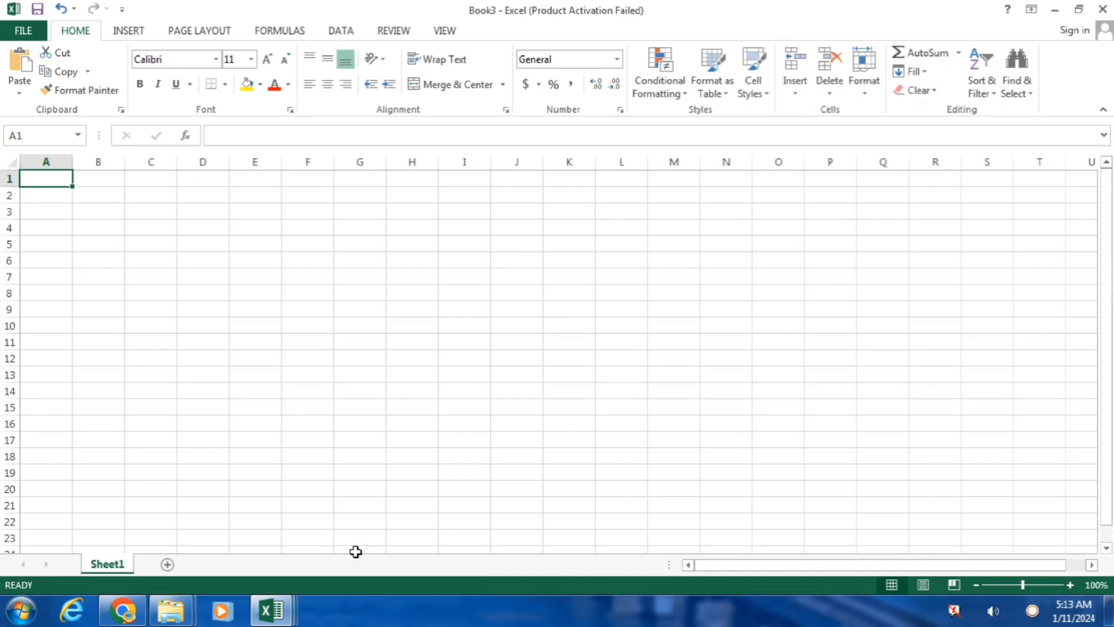
Switch back to the "excel" workbook and select the example column D, followed by the example row 19, on the Topic 1 sheet
{"action": "left_click", "coordinate": [280, 599]}
{"action": "left_click", "coordinate": [286, 534]}
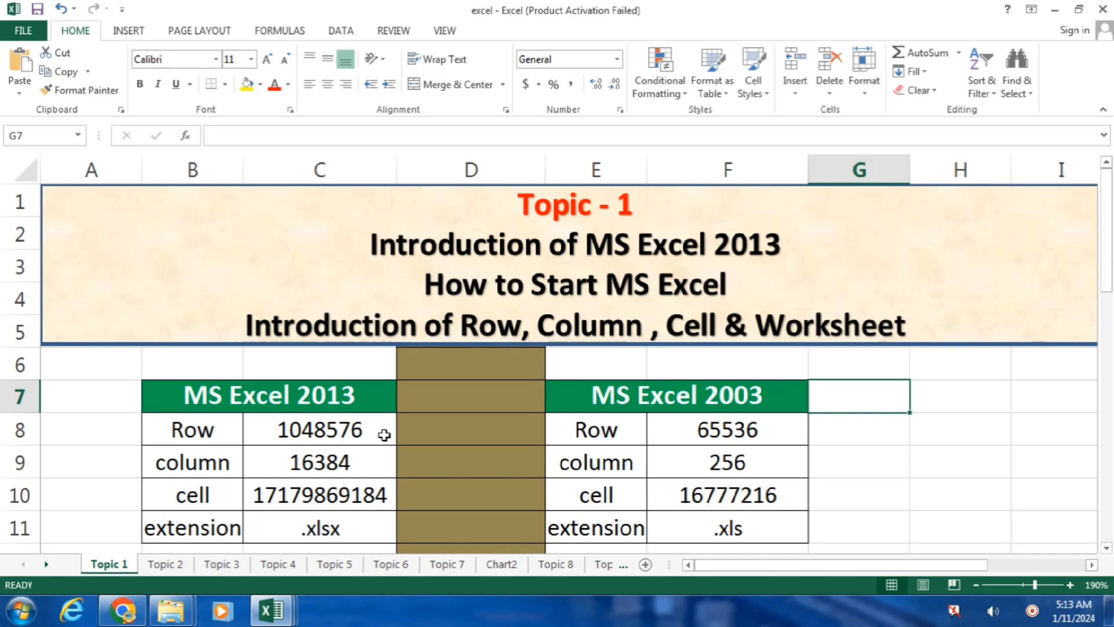
{"action": "left_click_drag", "start_coordinate": [1109, 200], "coordinate": [1110, 340]}
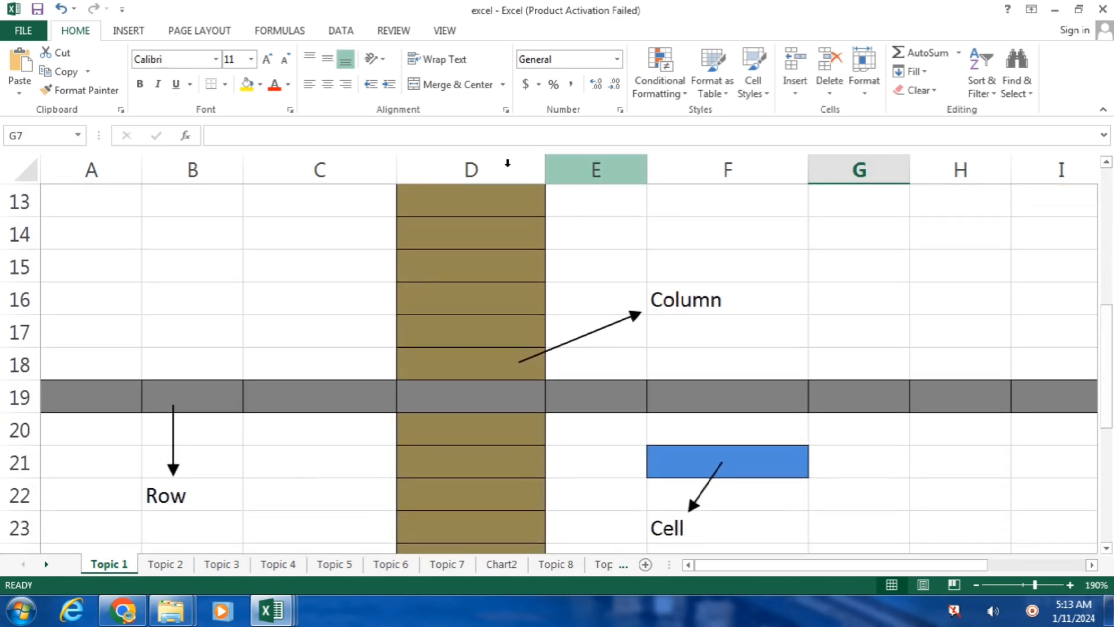
{"action": "left_click", "coordinate": [509, 163]}
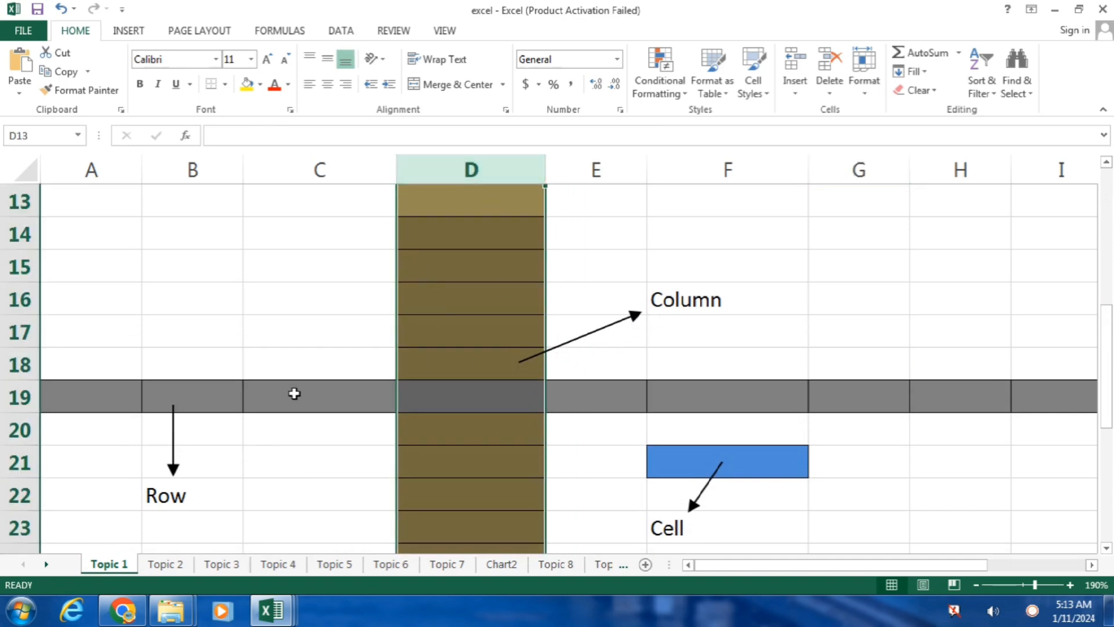
{"action": "left_click", "coordinate": [16, 397]}
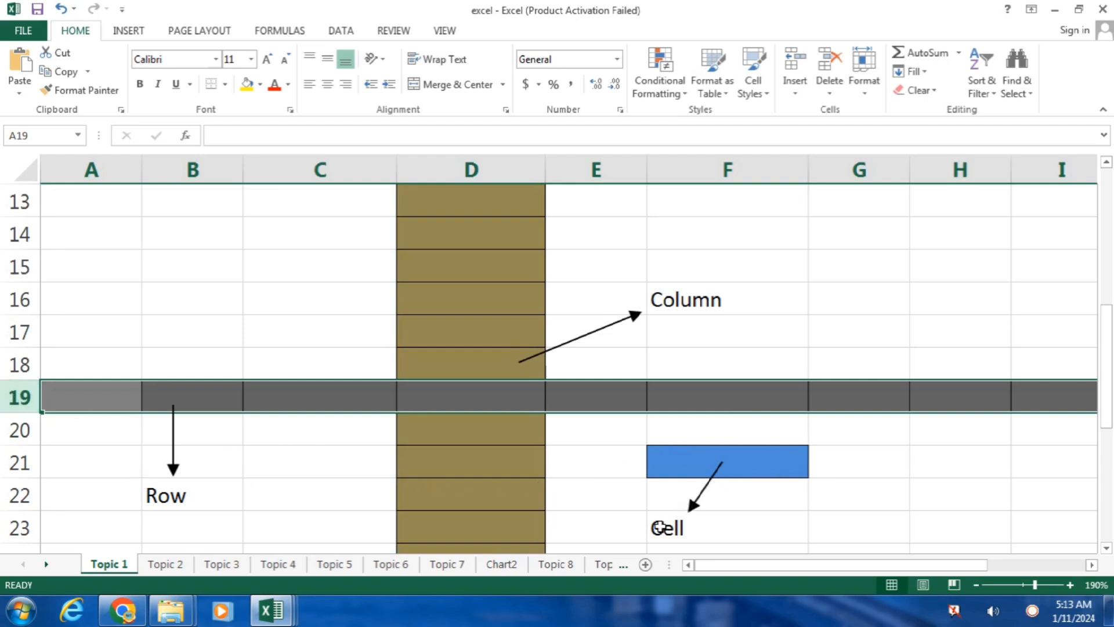
Select the bordered block of cells F26:H33 below the Cell label
{"action": "left_click_drag", "start_coordinate": [1105, 360], "coordinate": [1109, 473]}
{"action": "left_click_drag", "start_coordinate": [729, 314], "coordinate": [911, 509]}
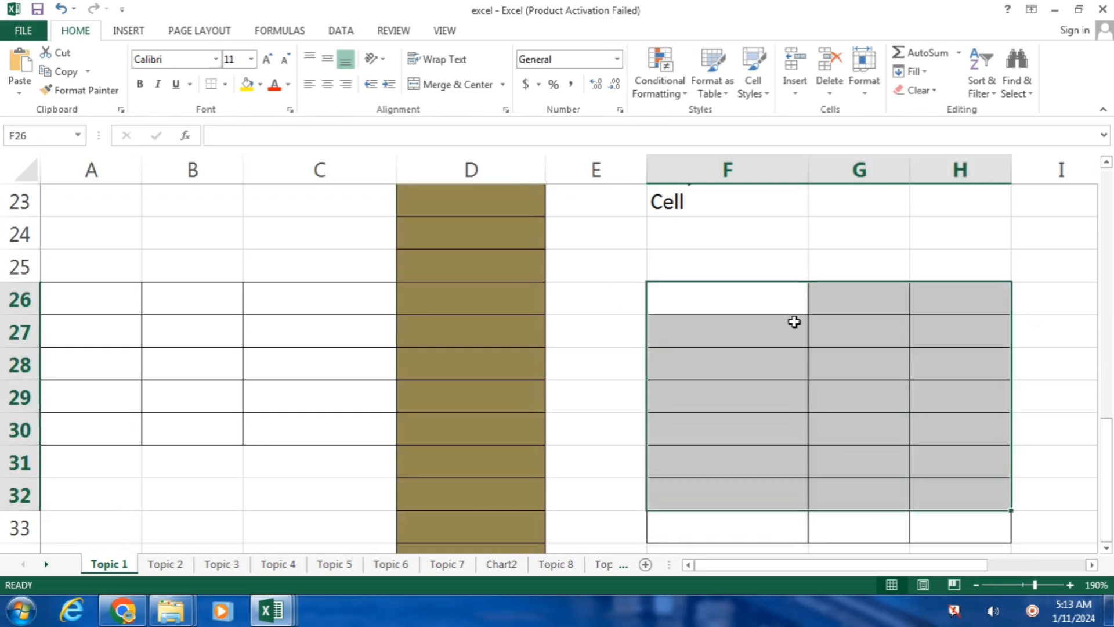
{"action": "left_click", "coordinate": [764, 302]}
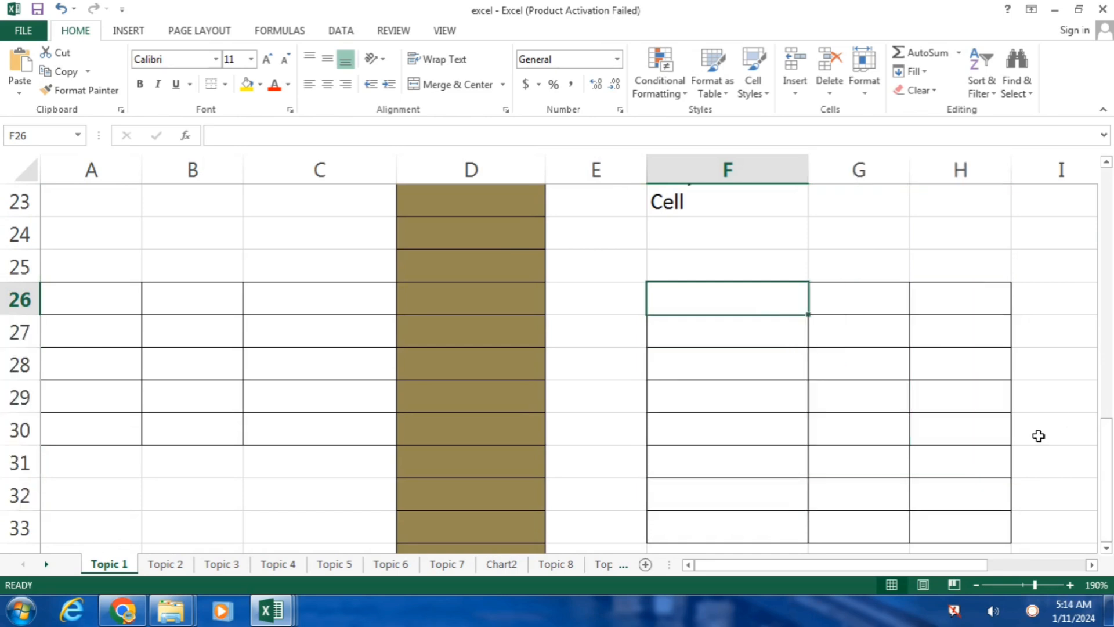
{"action": "left_click_drag", "start_coordinate": [746, 302], "coordinate": [935, 517]}
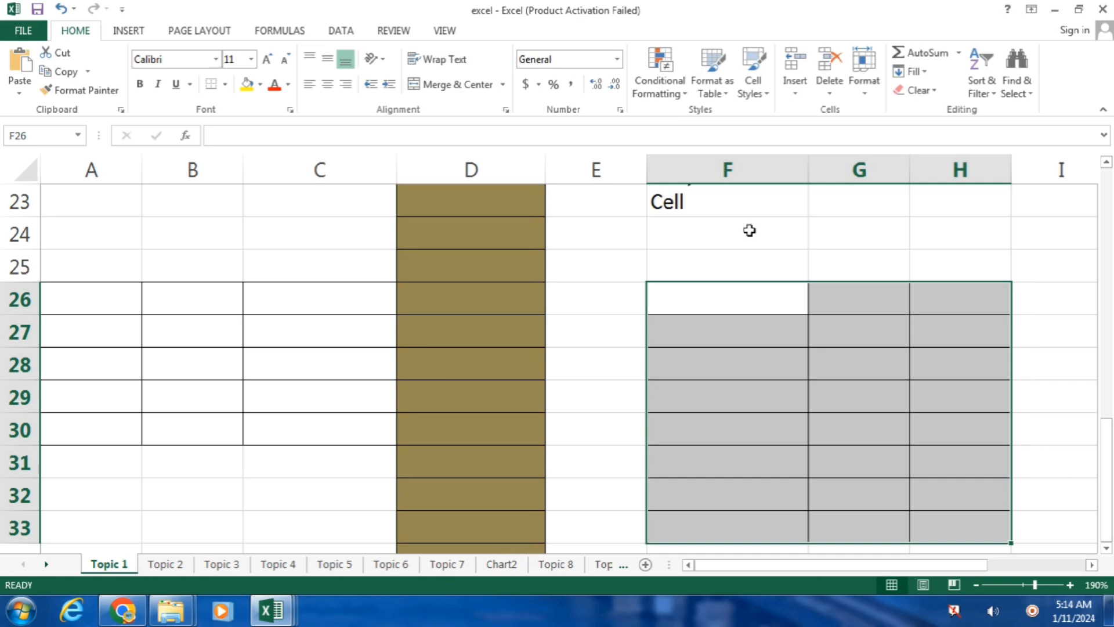
Select the whole of column F, and end with cell H34 below the bordered table selected
{"action": "scroll", "coordinate": [750, 230], "scroll_direction": "down", "scroll_amount": 3}
{"action": "left_click", "coordinate": [551, 169]}
{"action": "left_click", "coordinate": [668, 163]}
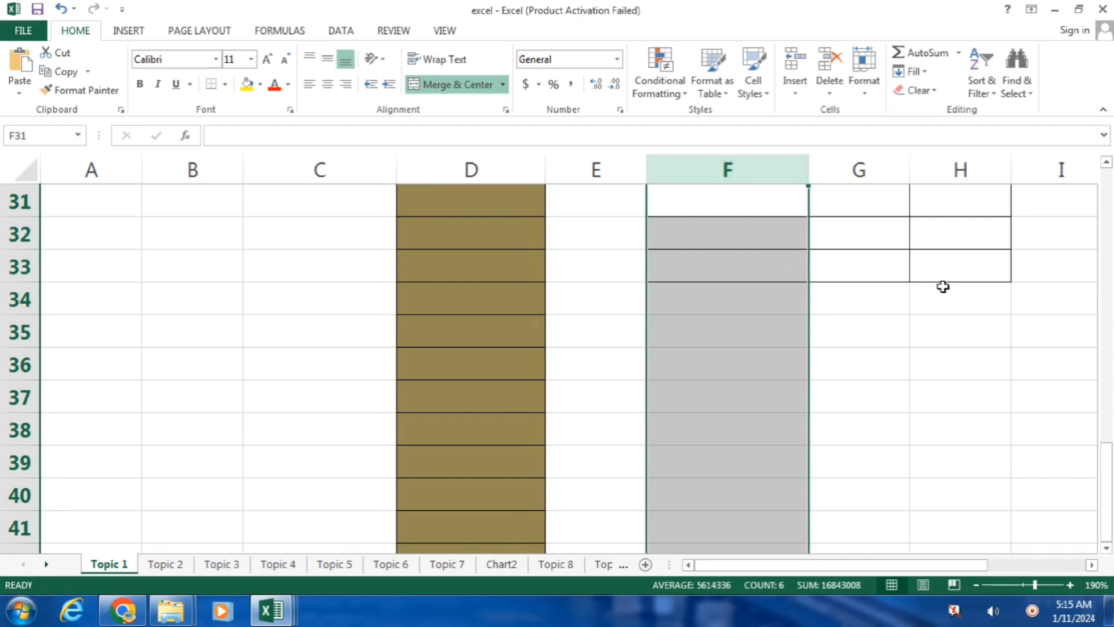
{"action": "left_click", "coordinate": [991, 302]}
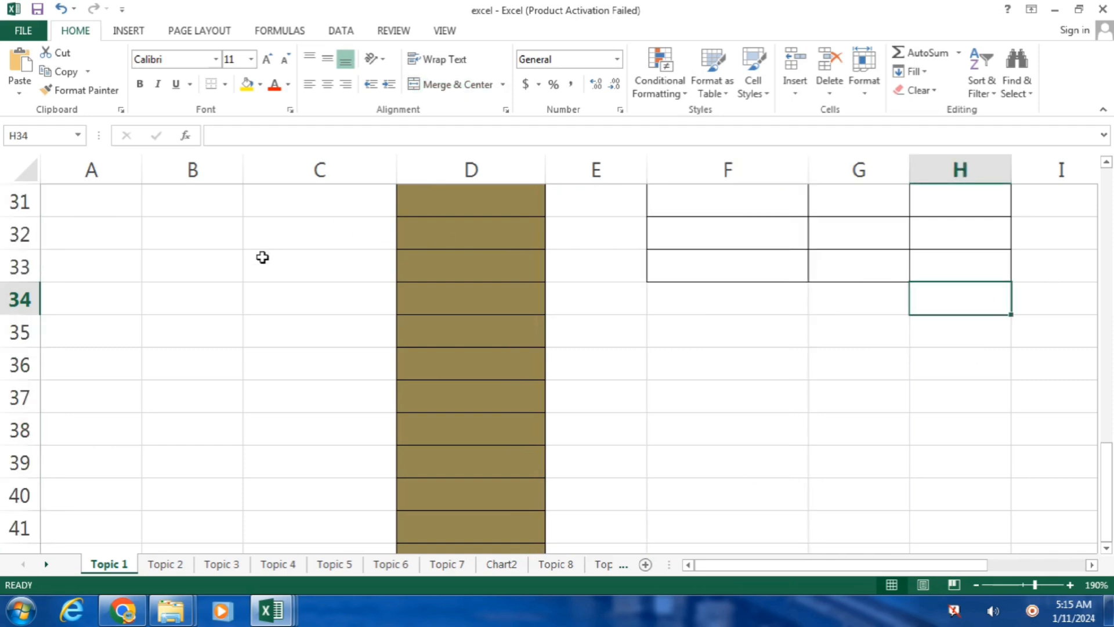
{"action": "left_click", "coordinate": [1107, 163]}
{"action": "left_click", "coordinate": [1107, 163]}
{"action": "left_click", "coordinate": [1107, 163]}
{"action": "left_click", "coordinate": [1106, 162]}
{"action": "left_click", "coordinate": [1107, 162]}
{"action": "left_click", "coordinate": [1106, 162]}
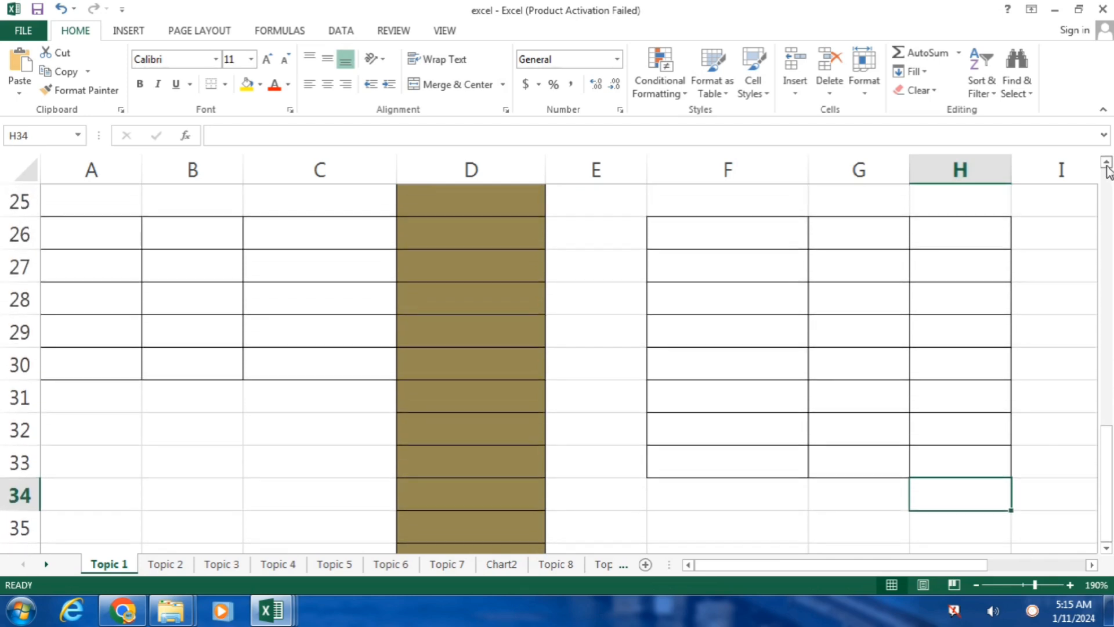
{"action": "left_click", "coordinate": [1107, 162]}
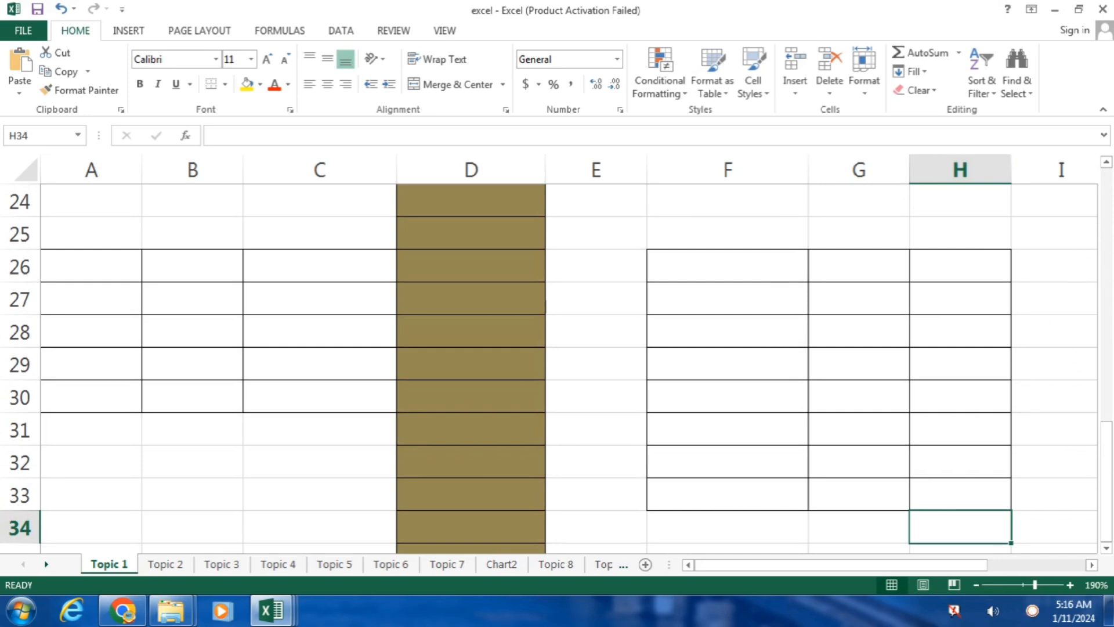
{"action": "left_click", "coordinate": [1107, 548]}
{"action": "scroll", "coordinate": [1107, 548], "scroll_direction": "down", "scroll_amount": 7}
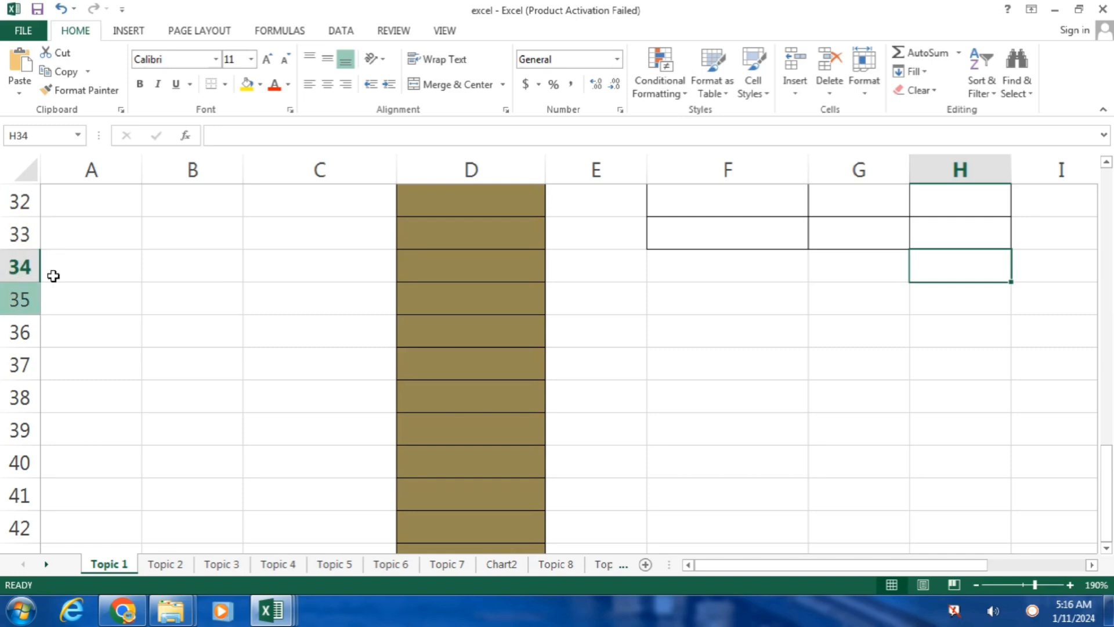
Select cell B34 and move the active cell down column B row by row to B358
{"action": "left_click", "coordinate": [167, 268]}
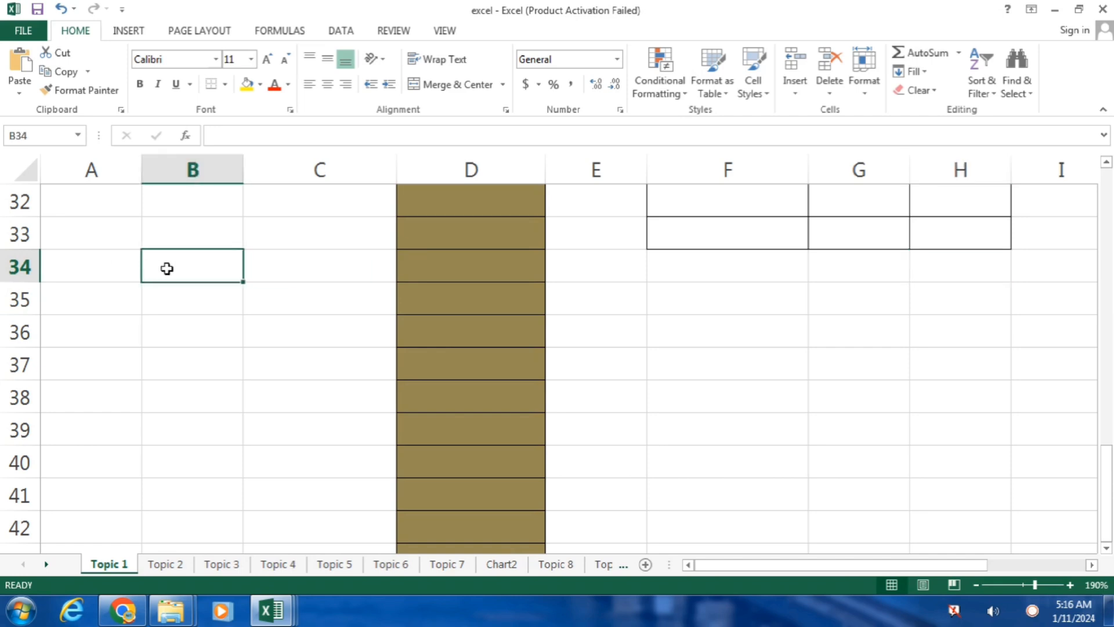
{"action": "key", "text": "Down"}
{"action": "key", "text": "Down"}
{"action": "key", "text": "Down"}
{"action": "key", "text": "Down"}
{"action": "key", "text": "Down"}
{"action": "key", "text": "Down"}
{"action": "key", "text": "Down"}
{"action": "key", "text": "Down"}
{"action": "key", "text": "Down"}
{"action": "key", "text": "Down"}
{"action": "key", "text": "Down"}
{"action": "key", "text": "Down"}
{"action": "key", "text": "Down"}
{"action": "key", "text": "Down"}
{"action": "key", "text": "Down"}
{"action": "key", "text": "Down"}
{"action": "key", "text": "Down"}
{"action": "key", "text": "Down"}
{"action": "key", "text": "Down"}
{"action": "key", "text": "Down"}
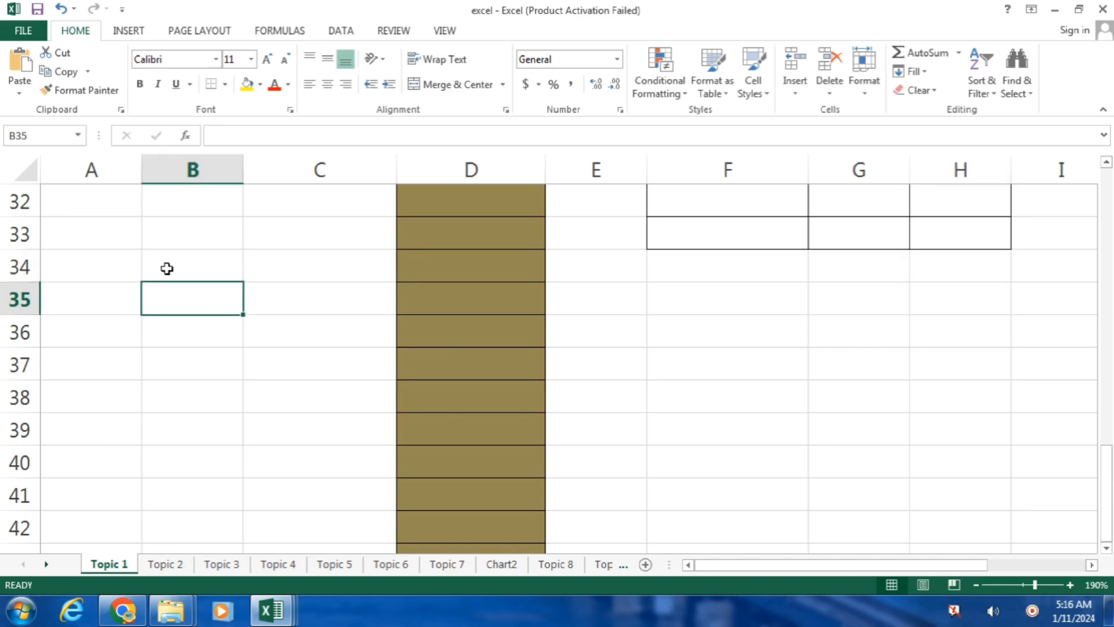
{"action": "key", "text": "Down"}
{"action": "key", "text": "Down"}
{"action": "key", "text": "Down"}
{"action": "key", "text": "Down"}
{"action": "key", "text": "Down"}
{"action": "key", "text": "Down"}
{"action": "key", "text": "Down"}
{"action": "key", "text": "Down"}
{"action": "key", "text": "Down"}
{"action": "key", "text": "Down"}
{"action": "key", "text": "Down"}
{"action": "key", "text": "Down"}
{"action": "key", "text": "Down"}
{"action": "key", "text": "Down"}
{"action": "key", "text": "Down"}
{"action": "key", "text": "Down"}
{"action": "key", "text": "Down"}
{"action": "key", "text": "Down"}
{"action": "key", "text": "Down"}
{"action": "key", "text": "Down"}
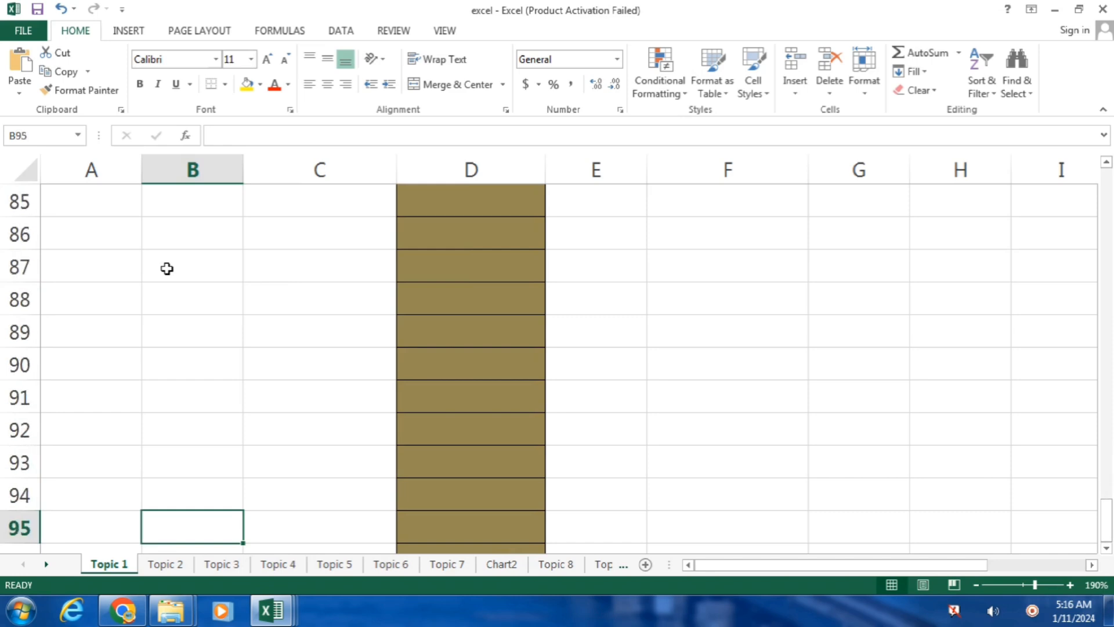
{"action": "key", "text": "Down"}
{"action": "key", "text": "Down"}
{"action": "key", "text": "Down"}
{"action": "key", "text": "Down"}
{"action": "key", "text": "Down"}
{"action": "key", "text": "Down"}
{"action": "key", "text": "Down"}
{"action": "key", "text": "Down"}
{"action": "key", "text": "Down"}
{"action": "key", "text": "Down"}
{"action": "key", "text": "Down"}
{"action": "key", "text": "Down"}
{"action": "key", "text": "Down"}
{"action": "key", "text": "Down"}
{"action": "key", "text": "Down"}
{"action": "key", "text": "Down"}
{"action": "key", "text": "Down"}
{"action": "key", "text": "Down"}
{"action": "key", "text": "Down"}
{"action": "key", "text": "Down"}
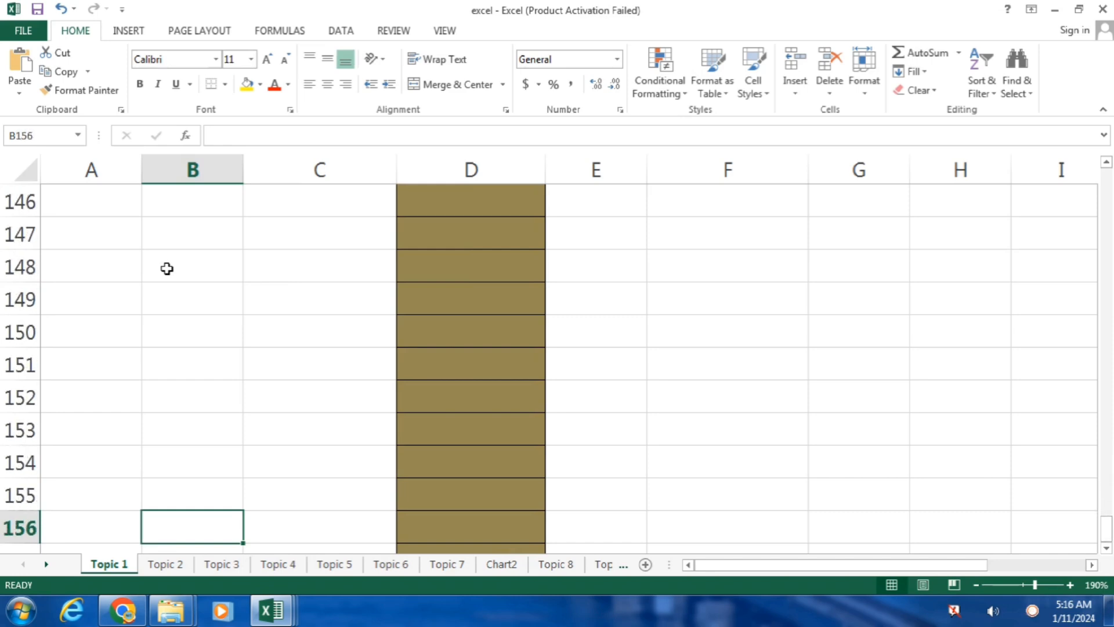
{"action": "key", "text": "Down"}
{"action": "key", "text": "Down"}
{"action": "key", "text": "Down"}
{"action": "key", "text": "Down"}
{"action": "key", "text": "Down"}
{"action": "key", "text": "Down"}
{"action": "key", "text": "Down"}
{"action": "key", "text": "Down"}
{"action": "key", "text": "Down"}
{"action": "key", "text": "Down"}
{"action": "key", "text": "Down"}
{"action": "key", "text": "Down"}
{"action": "key", "text": "Down"}
{"action": "key", "text": "Down"}
{"action": "key", "text": "Down"}
{"action": "key", "text": "Down"}
{"action": "key", "text": "Down"}
{"action": "key", "text": "Down"}
{"action": "key", "text": "Down"}
{"action": "key", "text": "Down"}
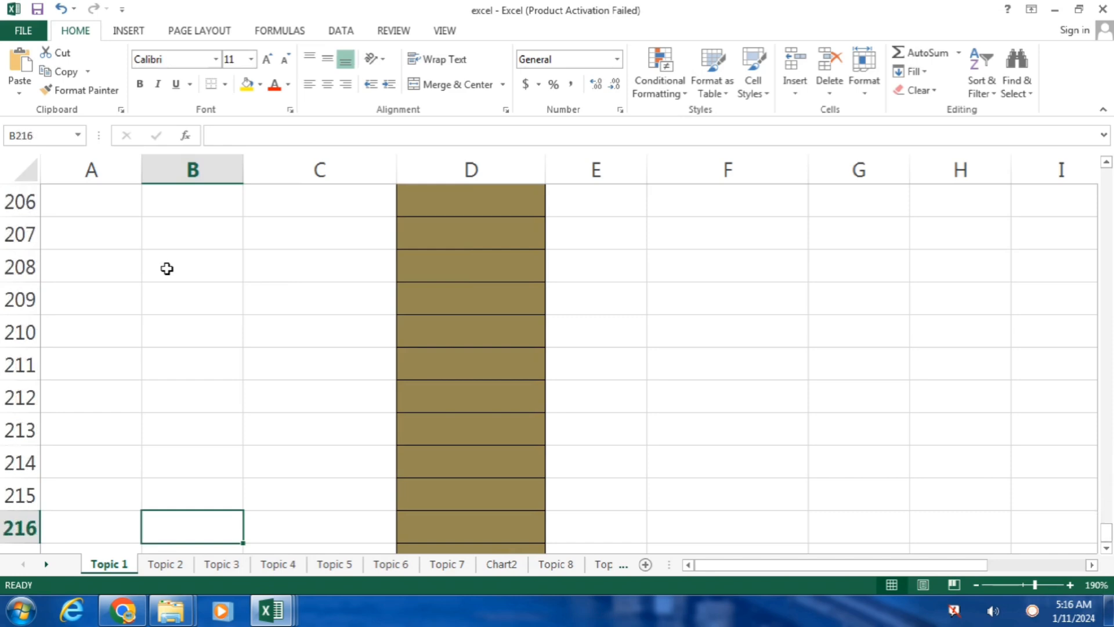
{"action": "key", "text": "Down"}
{"action": "key", "text": "Down"}
{"action": "key", "text": "Down"}
{"action": "key", "text": "Down"}
{"action": "key", "text": "Down"}
{"action": "key", "text": "Down"}
{"action": "key", "text": "Down"}
{"action": "key", "text": "Down"}
{"action": "key", "text": "Down"}
{"action": "key", "text": "Down"}
{"action": "key", "text": "Down"}
{"action": "key", "text": "Down"}
{"action": "key", "text": "Down"}
{"action": "key", "text": "Down"}
{"action": "key", "text": "Down"}
{"action": "key", "text": "Down"}
{"action": "key", "text": "Down"}
{"action": "key", "text": "Down"}
{"action": "key", "text": "Down"}
{"action": "key", "text": "Down"}
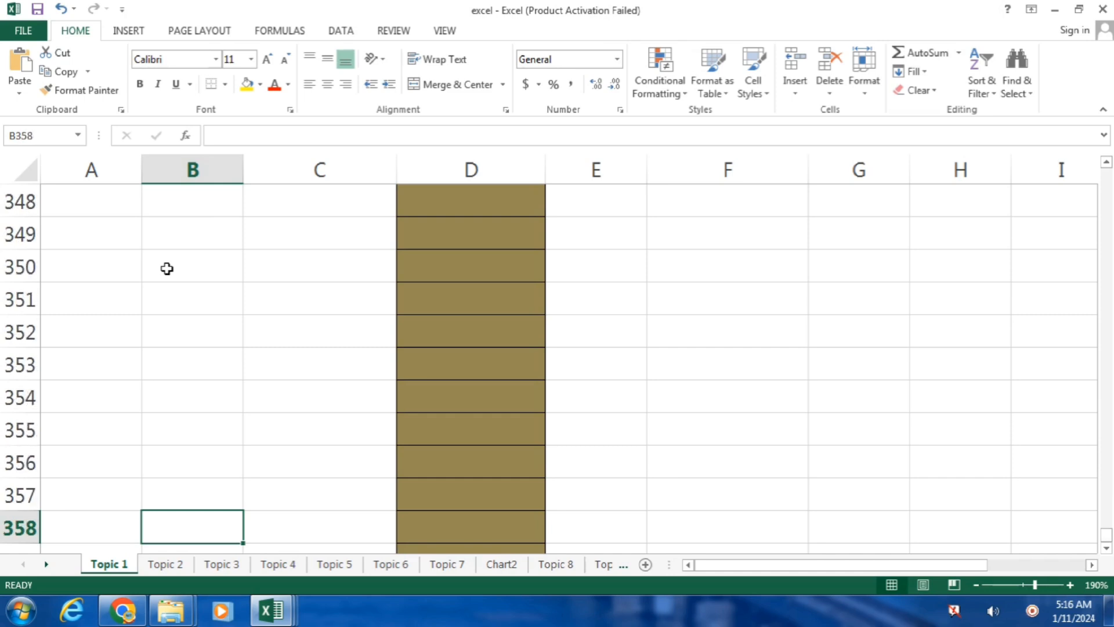
Jump up to the Row label in B22, down to the sheet's last row in column B, and back to B22
{"action": "key", "text": "ctrl+Up"}
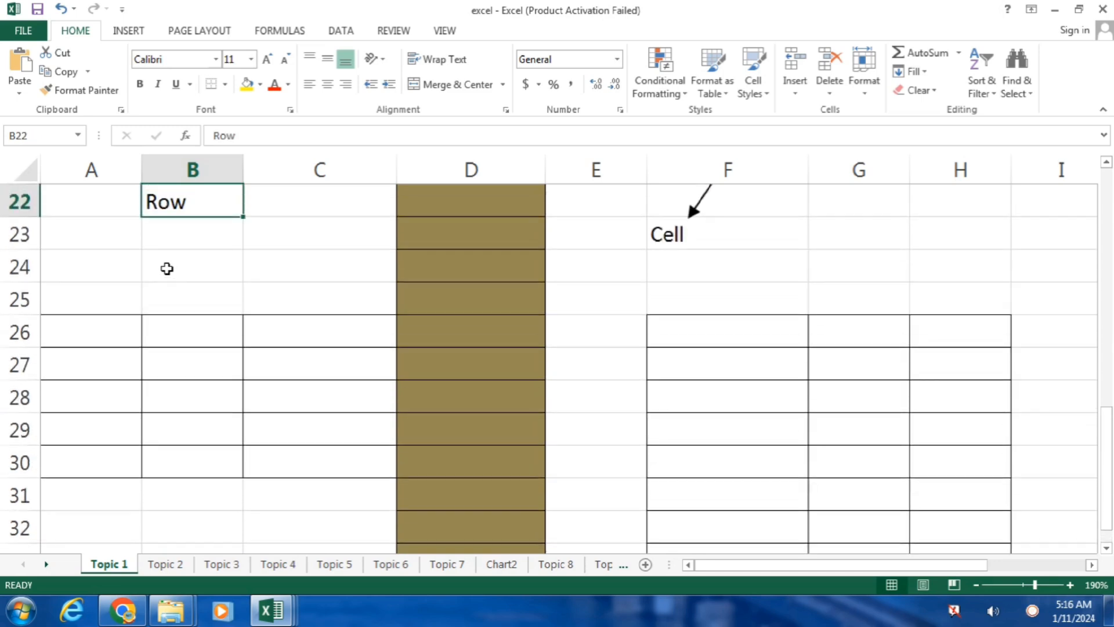
{"action": "key", "text": "ctrl+Down"}
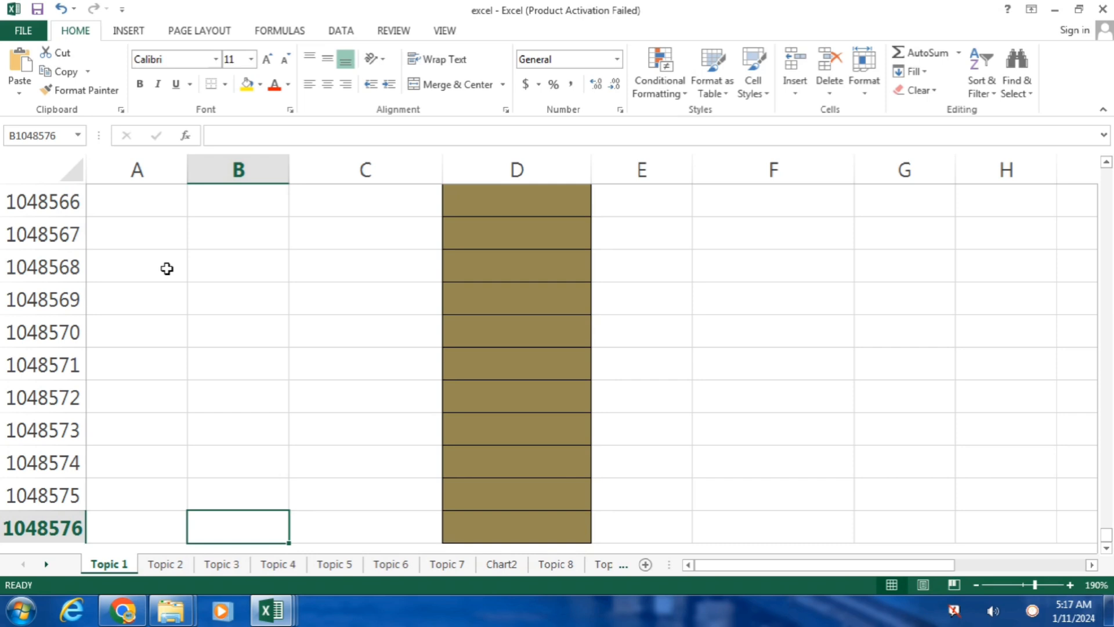
{"action": "key", "text": "ctrl+Up"}
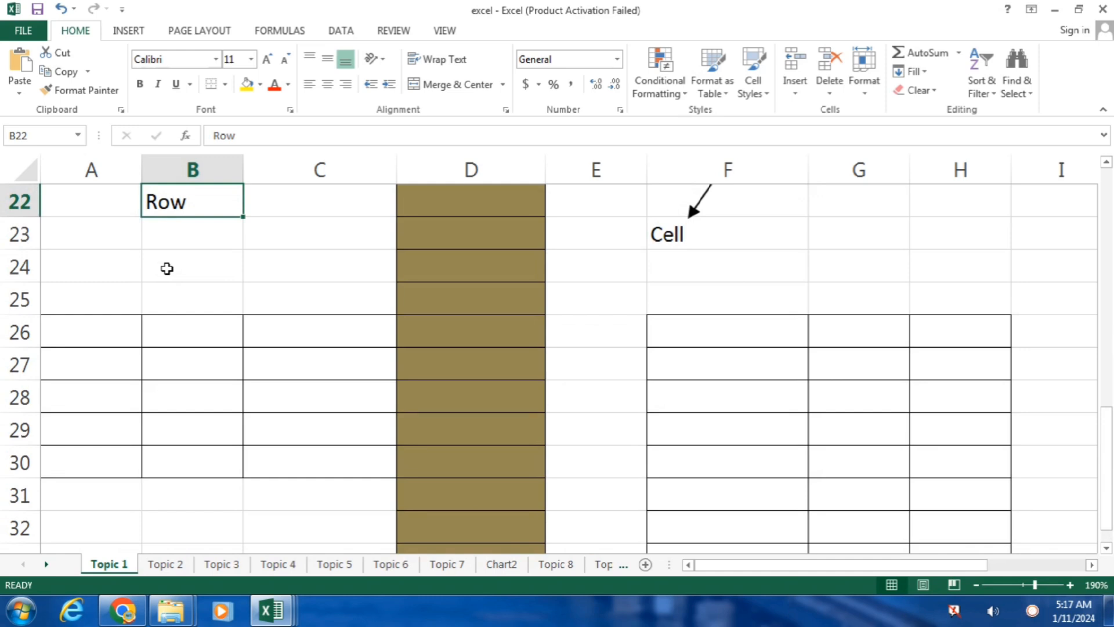
Jump along row 22 to the sheet's last column and back to B22, and review the MS Excel 2013 and 2003 comparison tables
{"action": "key", "text": "ctrl+Right"}
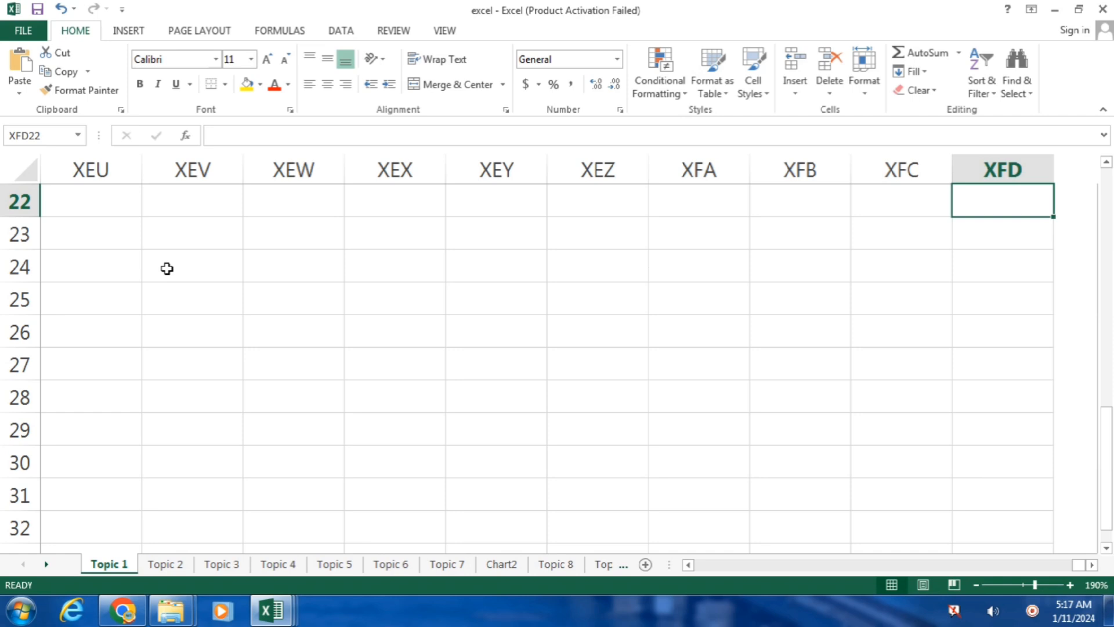
{"action": "key", "text": "ctrl+Left"}
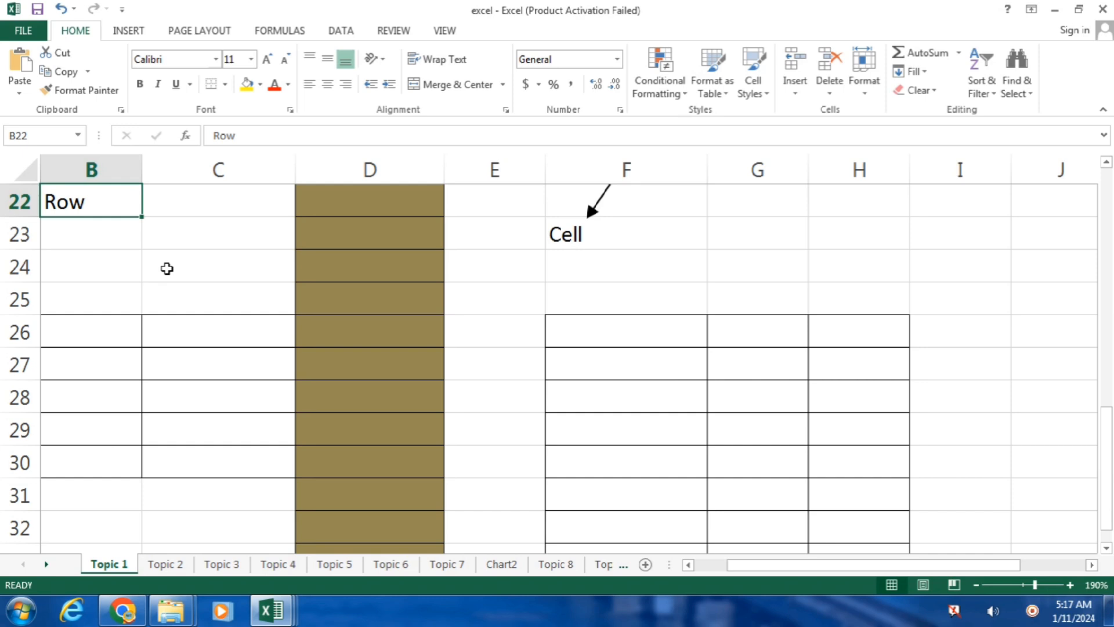
{"action": "scroll", "coordinate": [1073, 290], "scroll_direction": "up", "scroll_amount": 5}
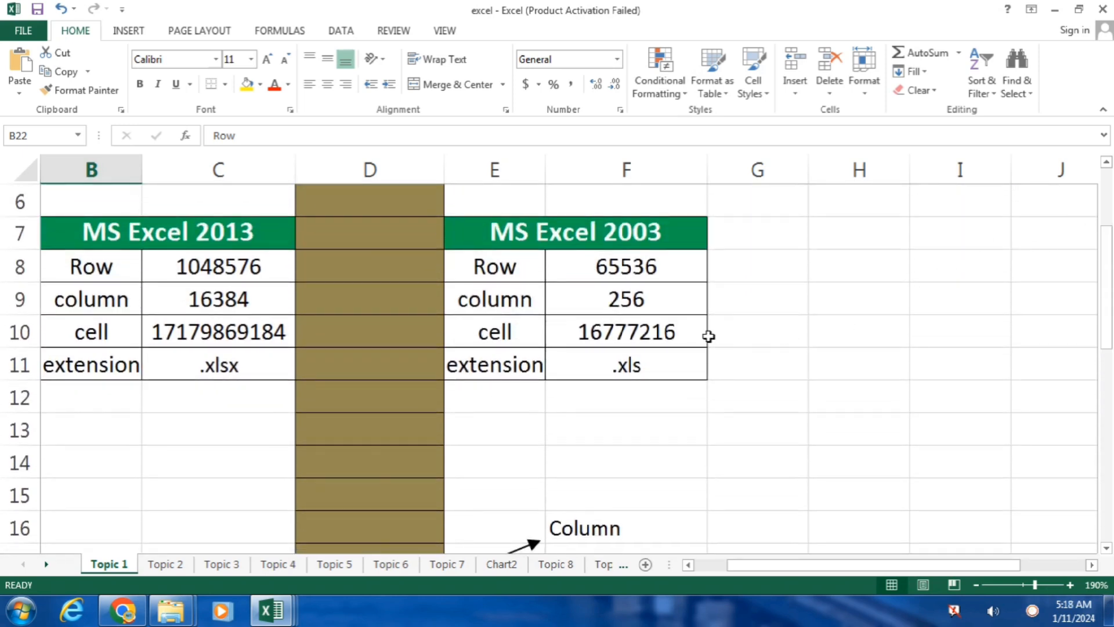
Inspect the cell count formula in C10 and the MS Excel 2013 values in C8:C11, ending with cell H8 selected
{"action": "left_click", "coordinate": [246, 342]}
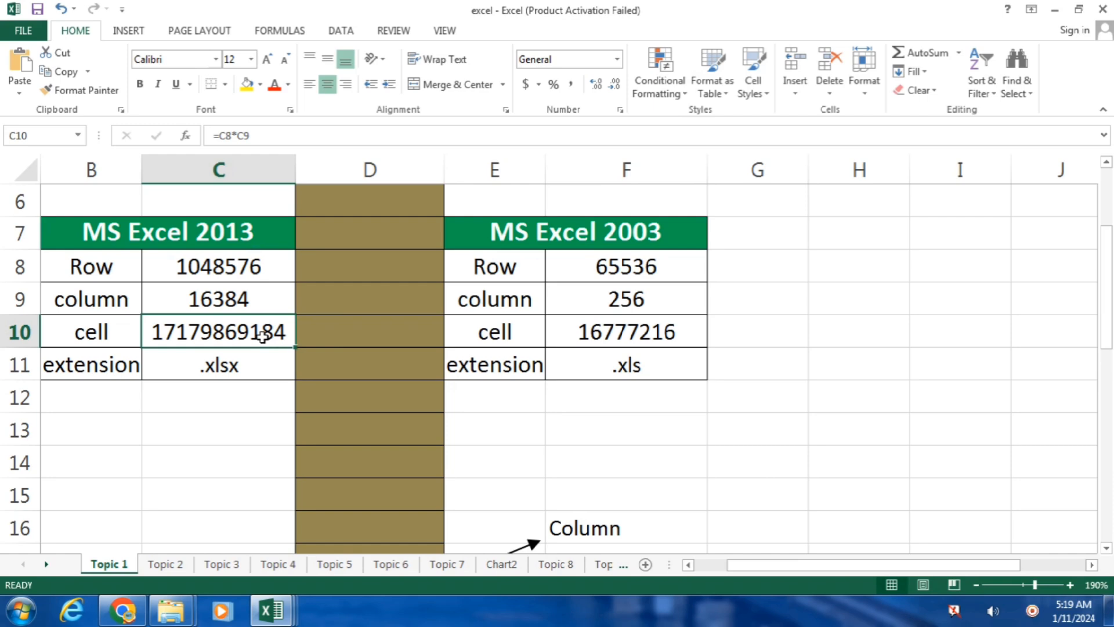
{"action": "left_click_drag", "start_coordinate": [190, 266], "coordinate": [209, 360]}
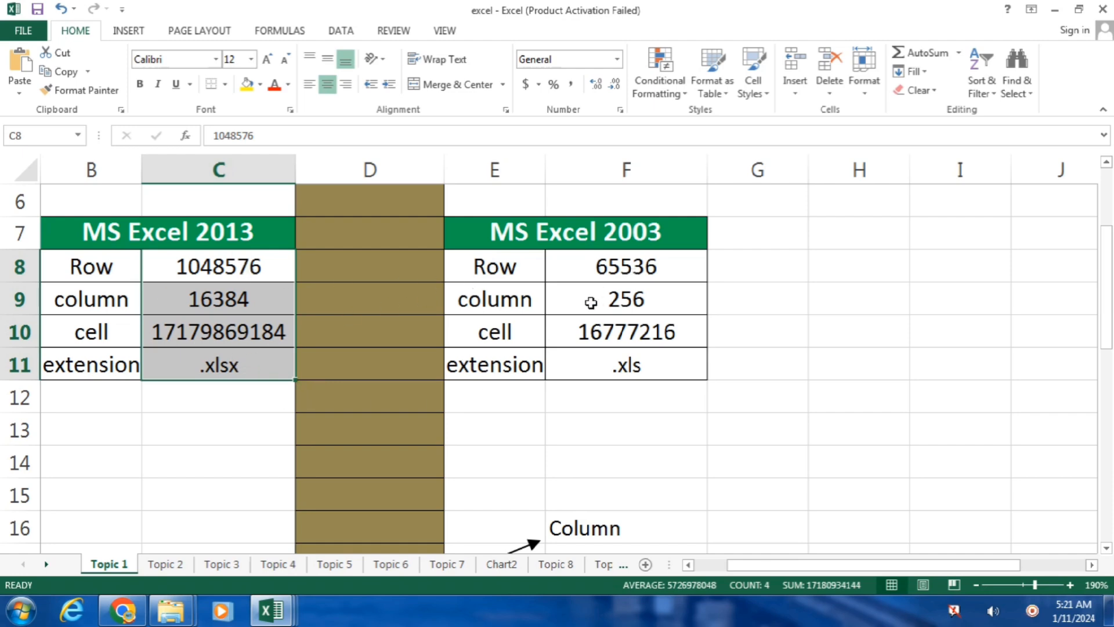
{"action": "left_click", "coordinate": [799, 391]}
{"action": "left_click_drag", "start_coordinate": [1109, 265], "coordinate": [1110, 235]}
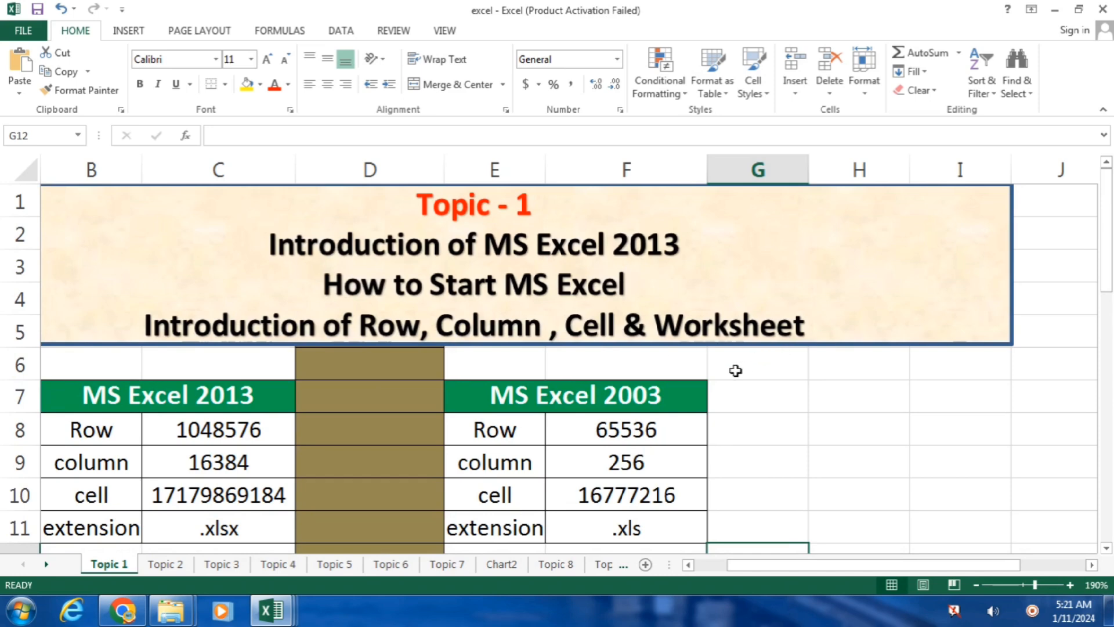
{"action": "left_click", "coordinate": [872, 423]}
{"action": "left_click_drag", "start_coordinate": [1103, 253], "coordinate": [1103, 277]}
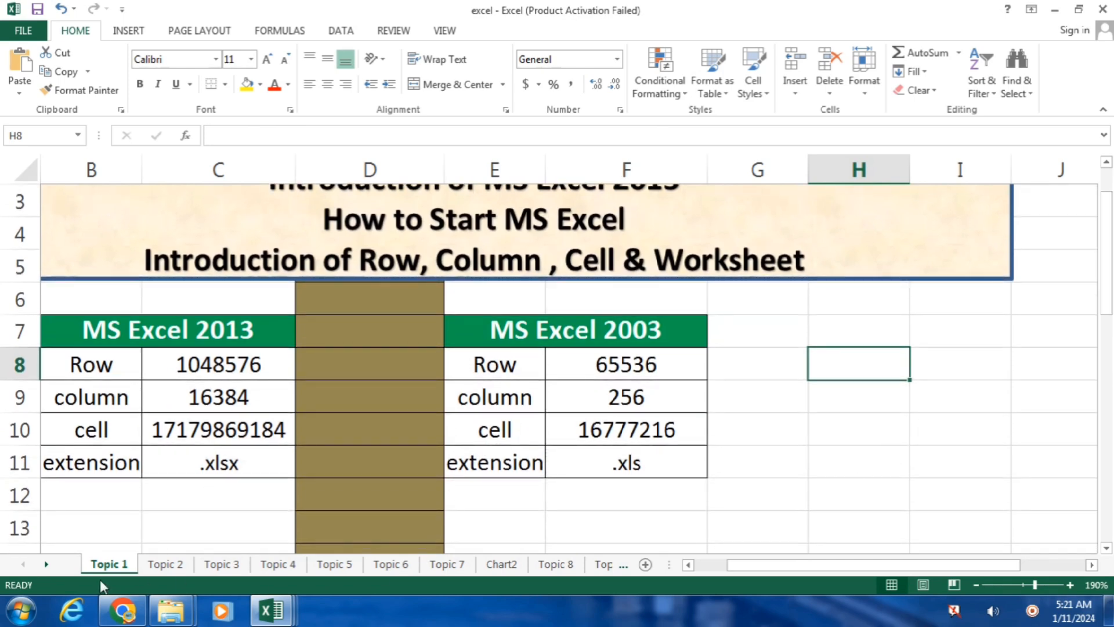
Look briefly at the Topic 2 sheet, return to Topic 1 and enter the text ff in cell H7
{"action": "left_click", "coordinate": [162, 568]}
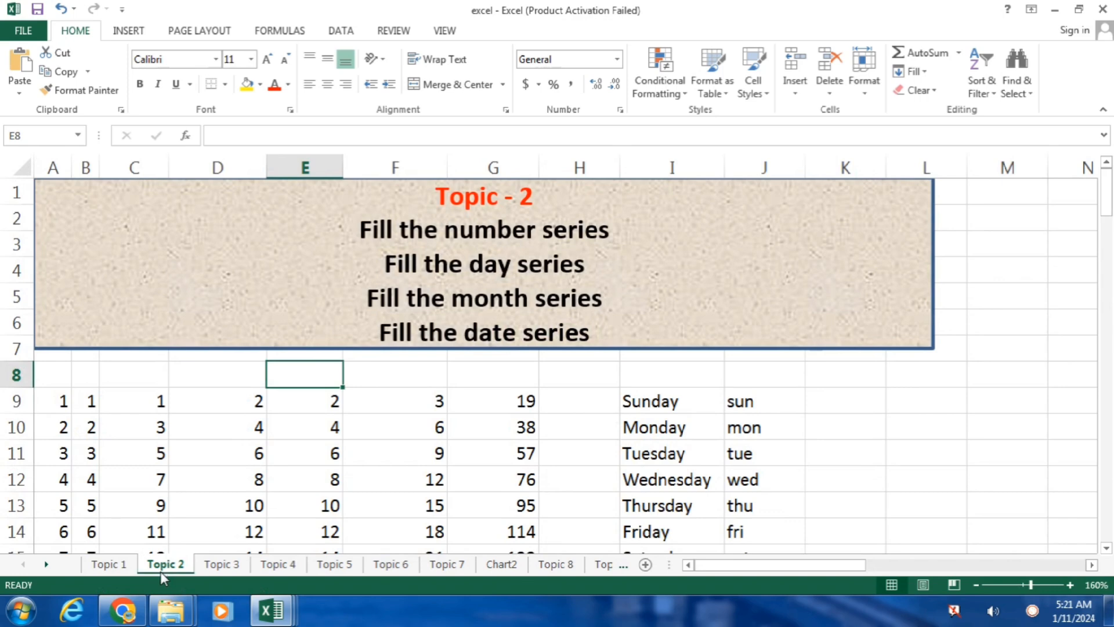
{"action": "left_click", "coordinate": [114, 567]}
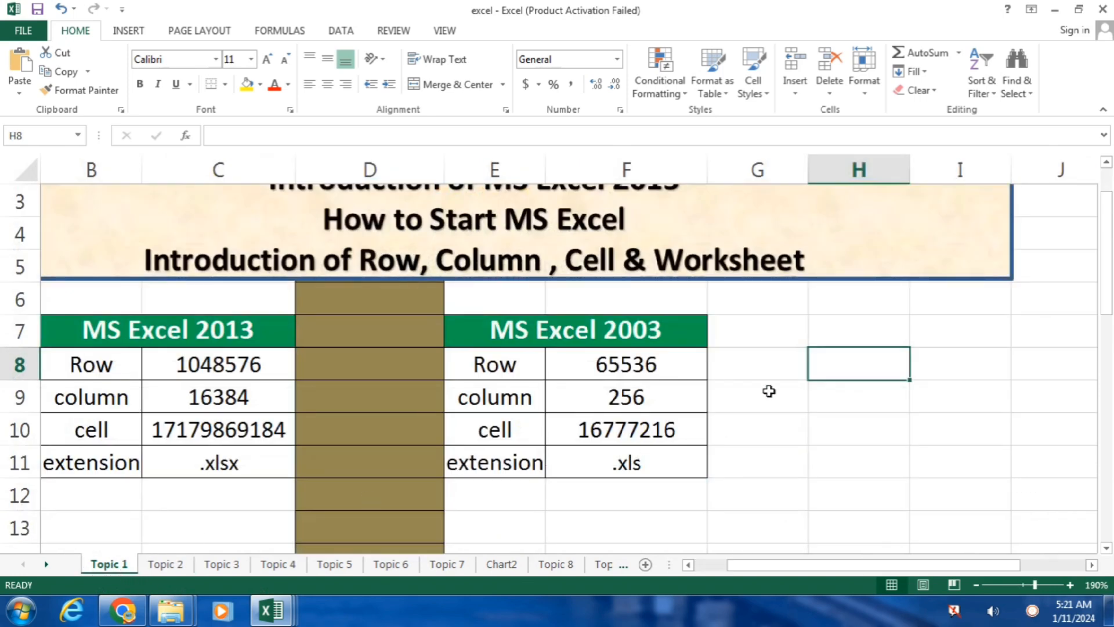
{"action": "left_click", "coordinate": [748, 356]}
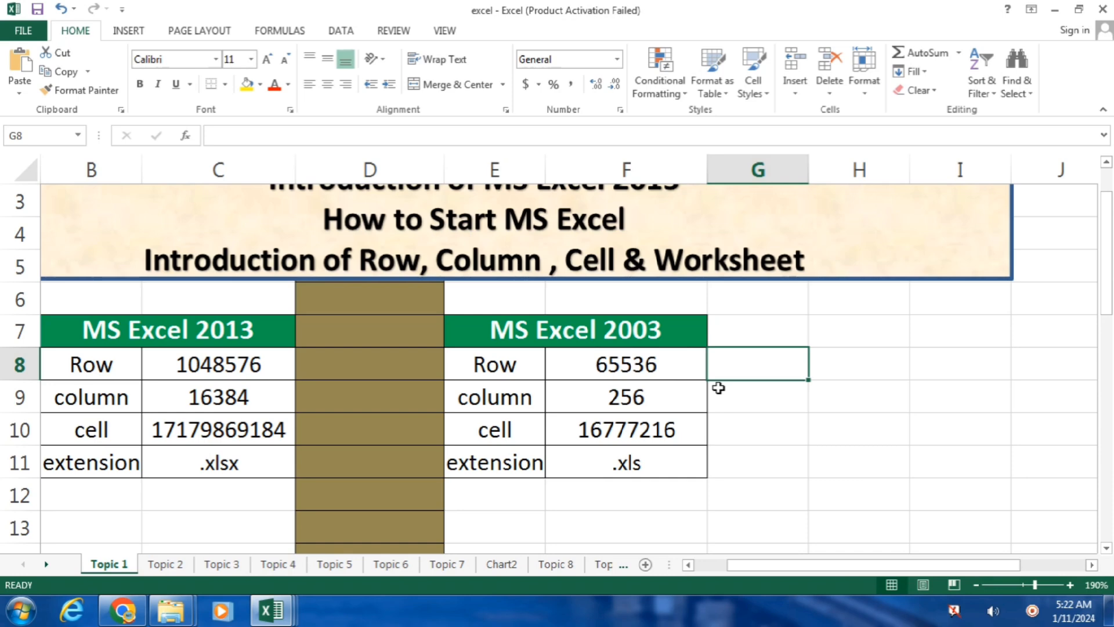
{"action": "left_click", "coordinate": [752, 330]}
{"action": "left_click", "coordinate": [863, 332]}
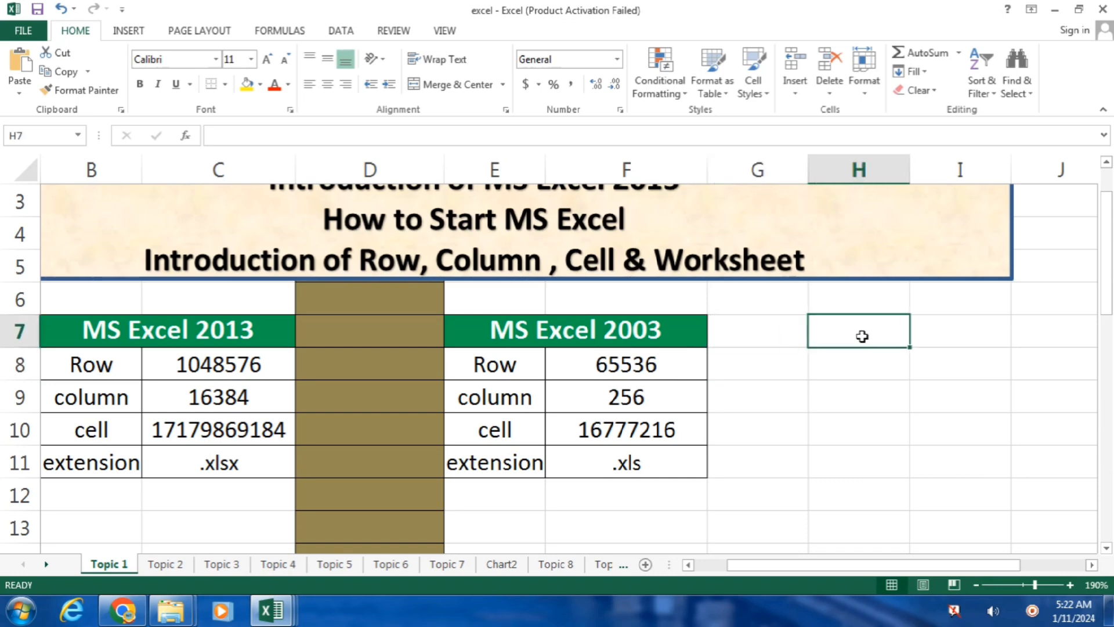
{"action": "type", "text": "ff"}
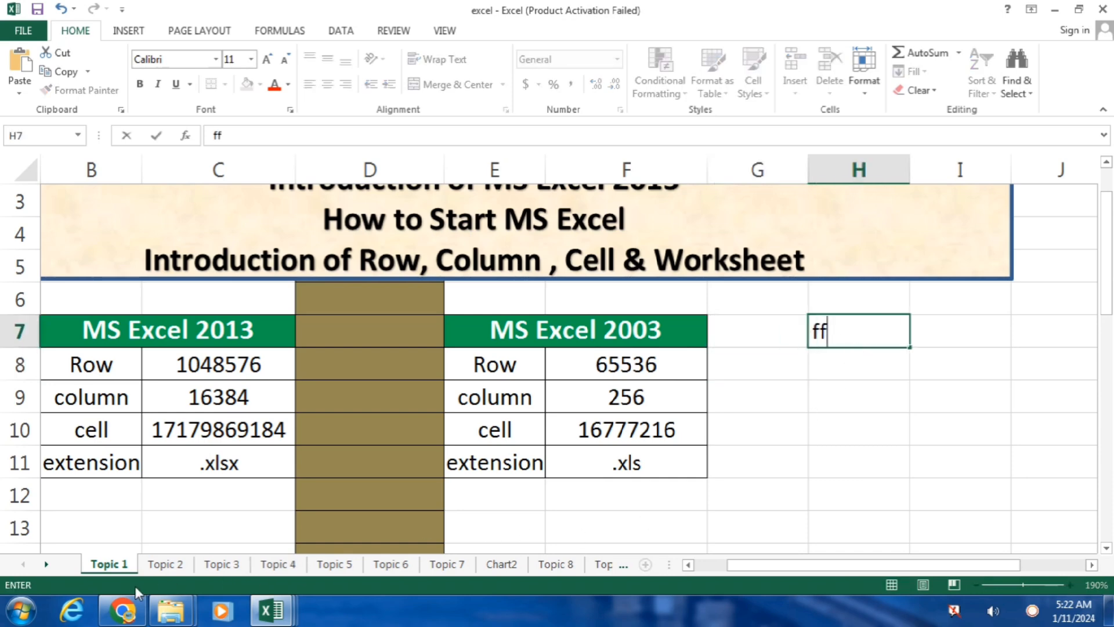
Browse the Topic 2, Topic 3 and Topic 4 worksheets and return to the Topic 1 sheet
{"action": "left_click", "coordinate": [166, 564]}
{"action": "left_click", "coordinate": [221, 564]}
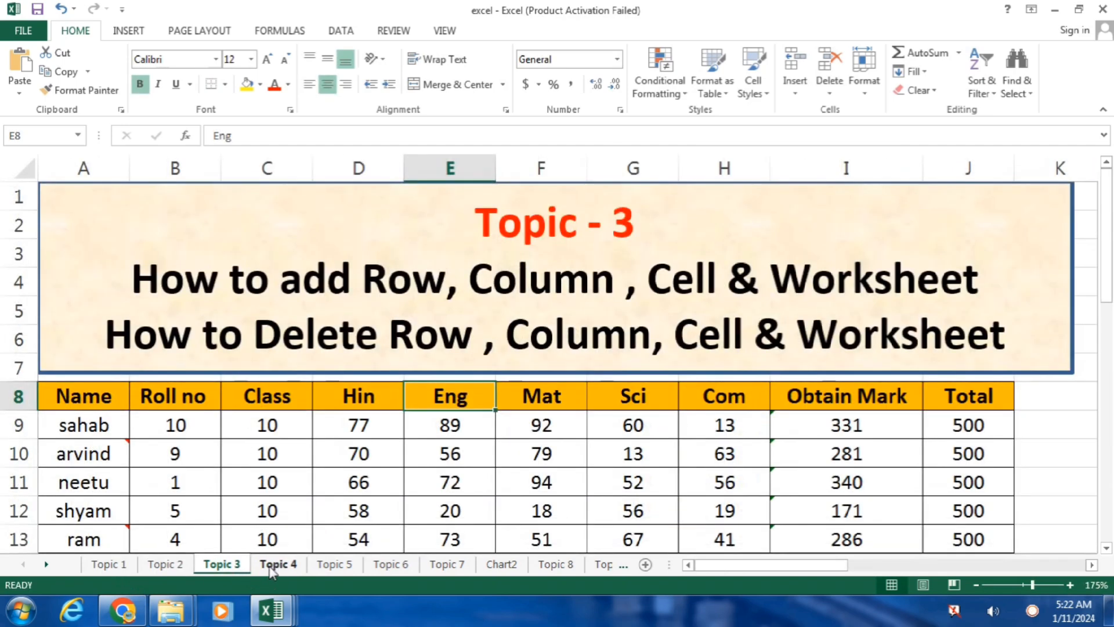
{"action": "left_click", "coordinate": [278, 564]}
{"action": "left_click", "coordinate": [221, 564]}
{"action": "left_click", "coordinate": [169, 565]}
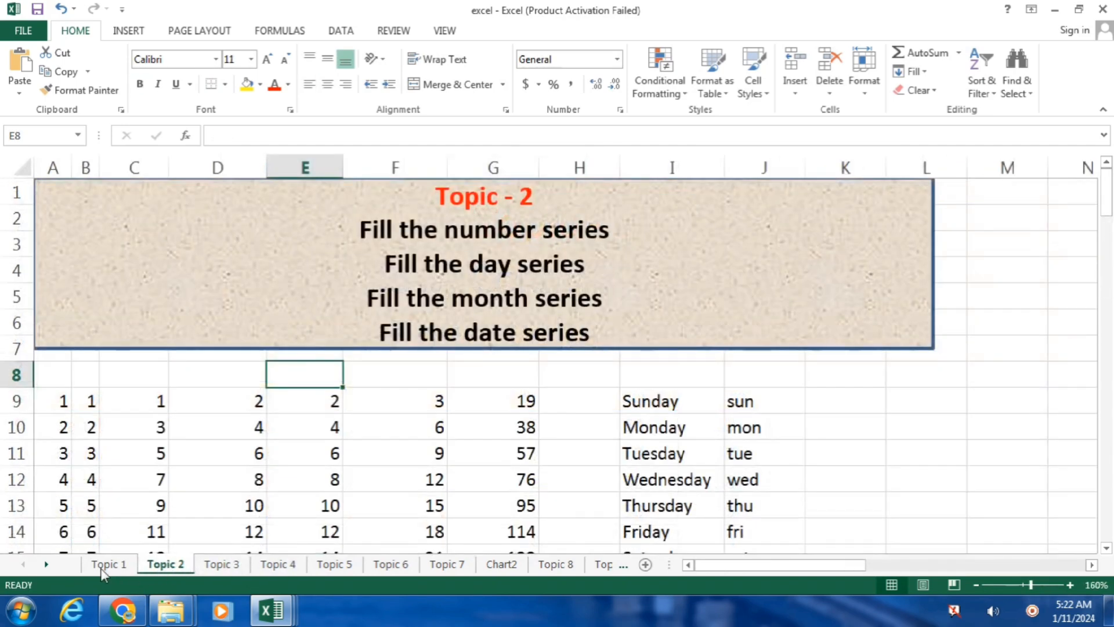
{"action": "left_click", "coordinate": [112, 565]}
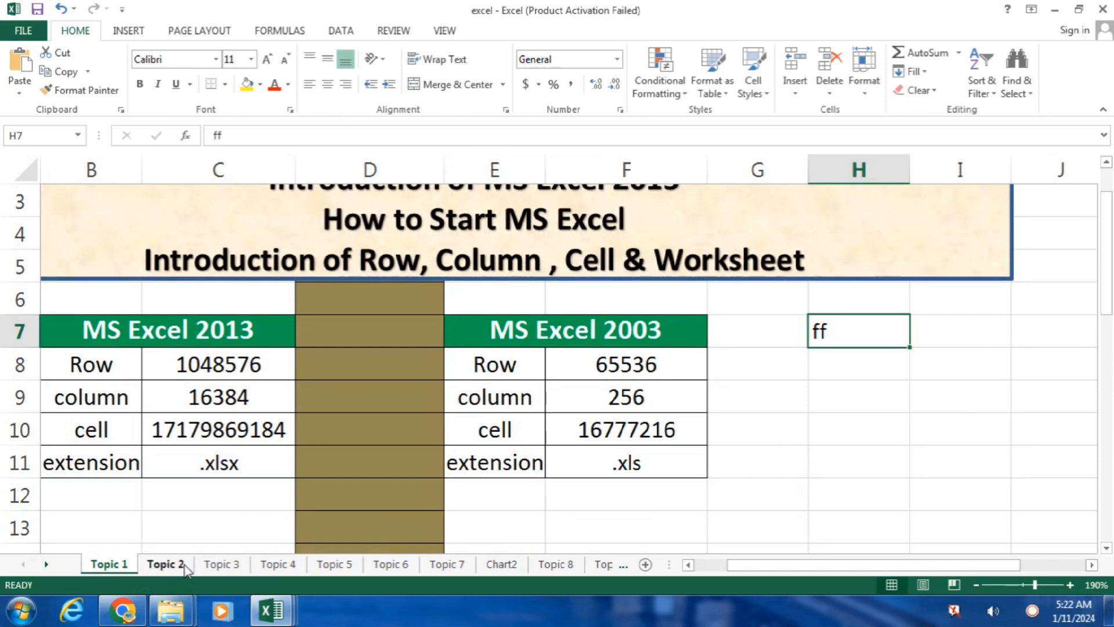
Switch to the Book3 workbook and add two new worksheets after Sheet1
{"action": "left_click", "coordinate": [270, 609]}
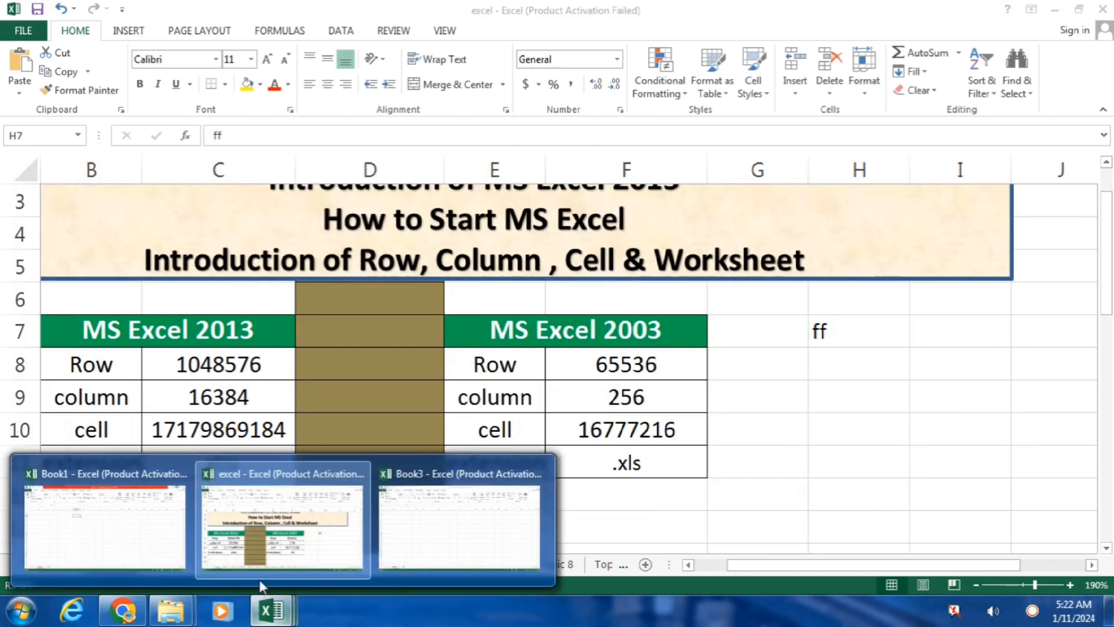
{"action": "left_click", "coordinate": [444, 531]}
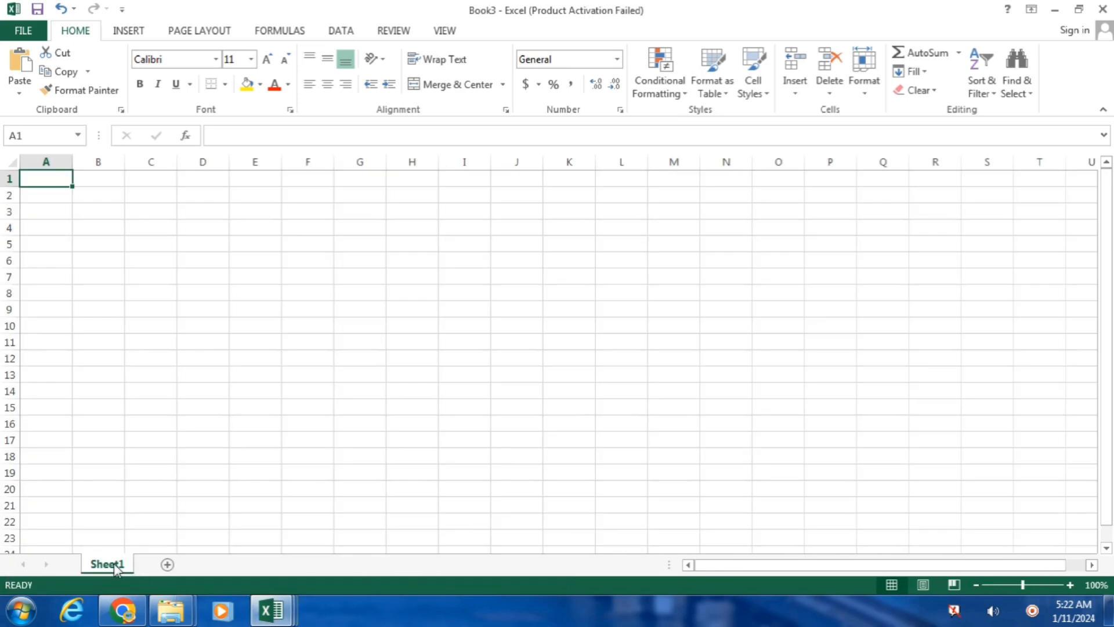
{"action": "left_click", "coordinate": [167, 564]}
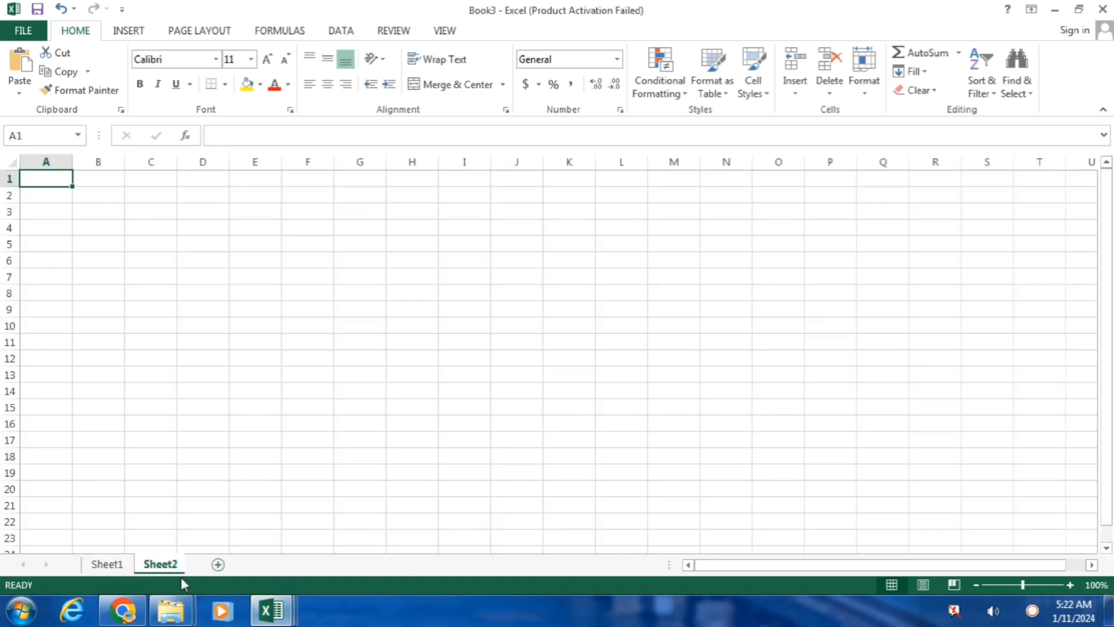
{"action": "left_click", "coordinate": [220, 564]}
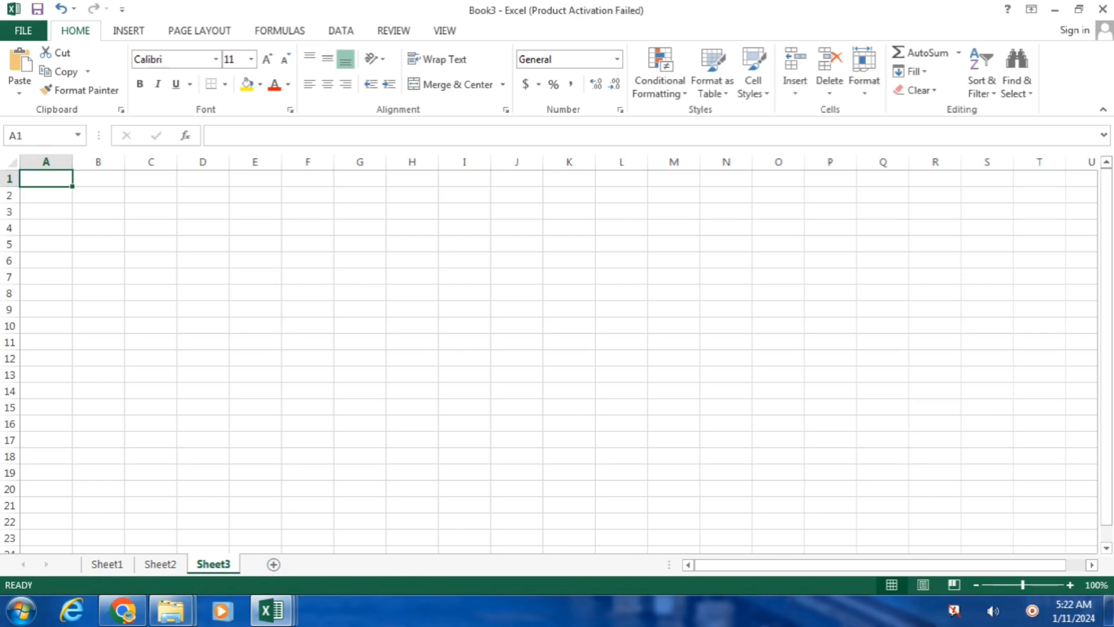
Rename the Sheet1 worksheet with a person's first name followed by the number 1
{"action": "left_click", "coordinate": [110, 566]}
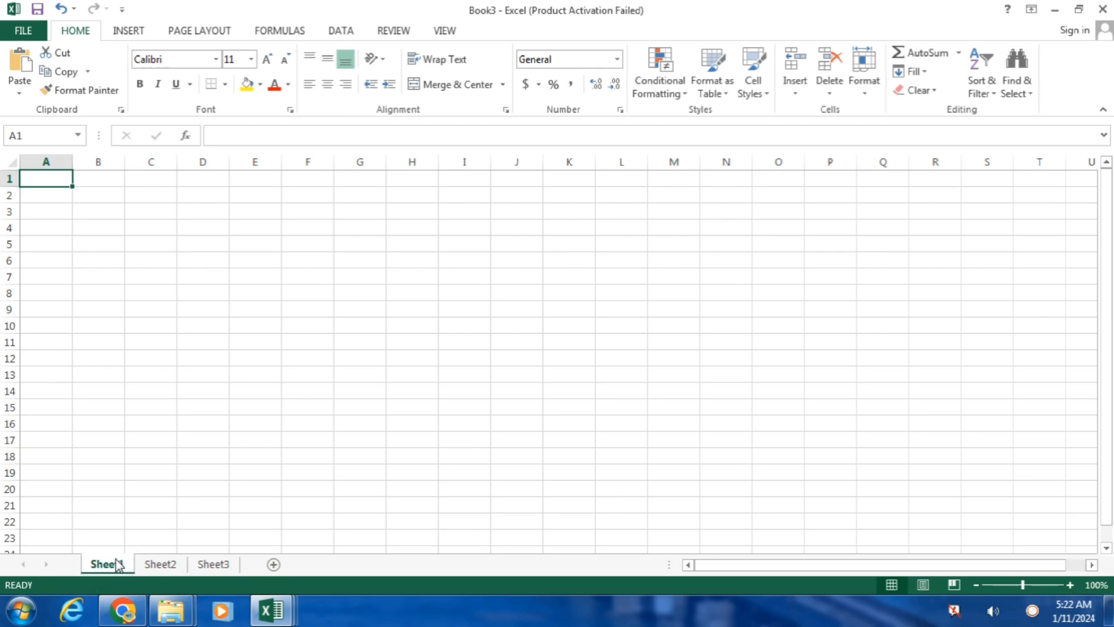
{"action": "right_click", "coordinate": [121, 564]}
{"action": "left_click", "coordinate": [189, 409]}
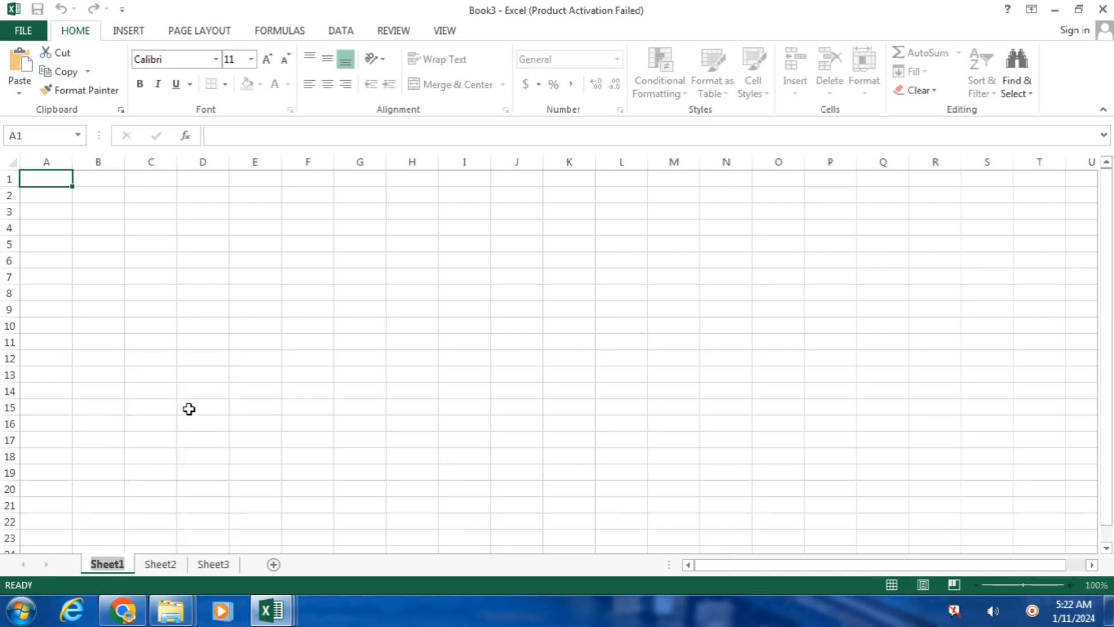
{"action": "type", "text": "Romi 1"}
{"action": "key", "text": "Return"}
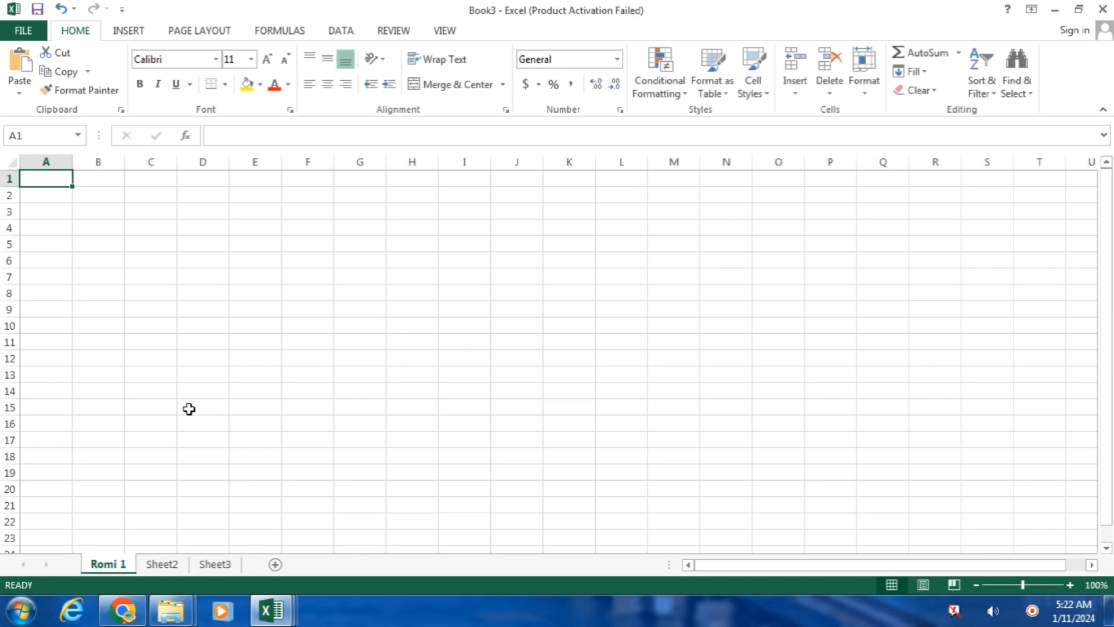
Rename the Sheet2 worksheet as Salary Sheet
{"action": "right_click", "coordinate": [158, 572]}
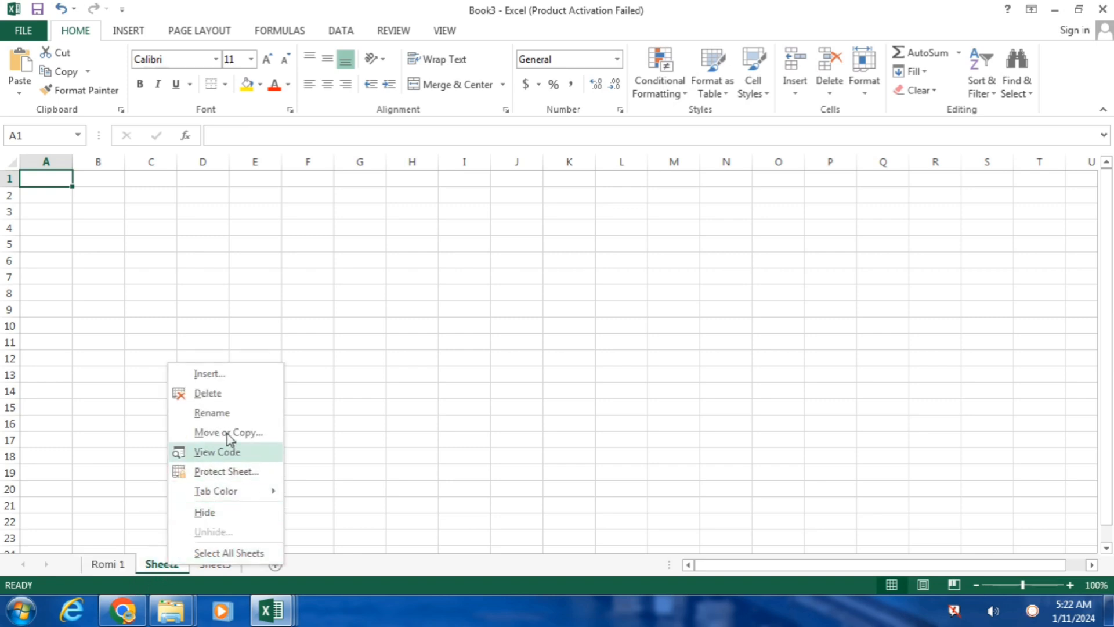
{"action": "left_click", "coordinate": [221, 415]}
{"action": "type", "text": "S"}
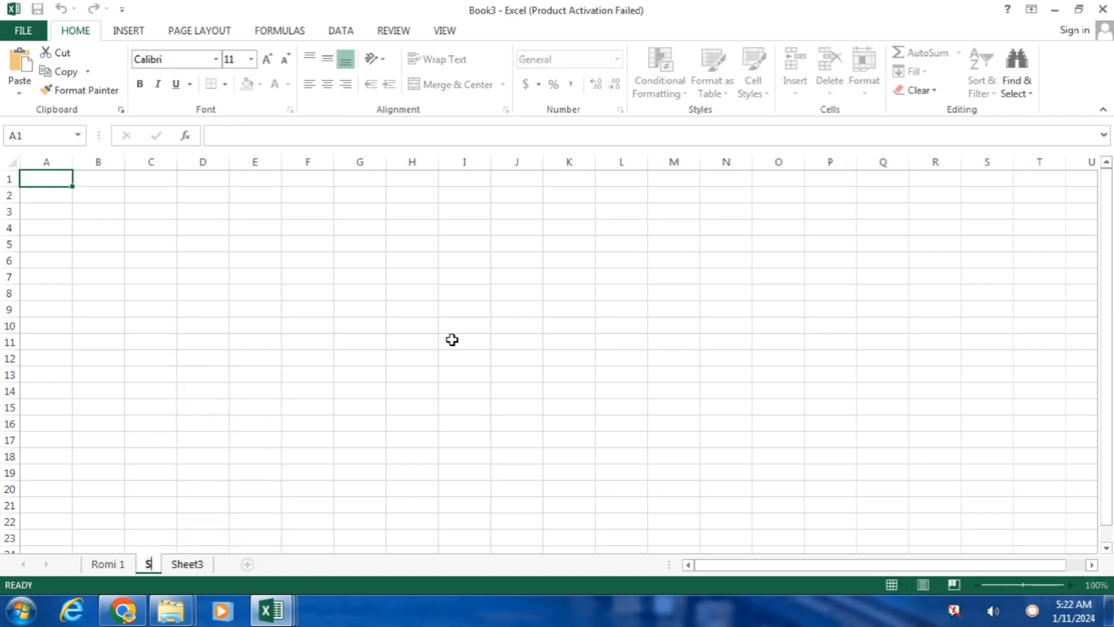
{"action": "type", "text": "alary Sheet"}
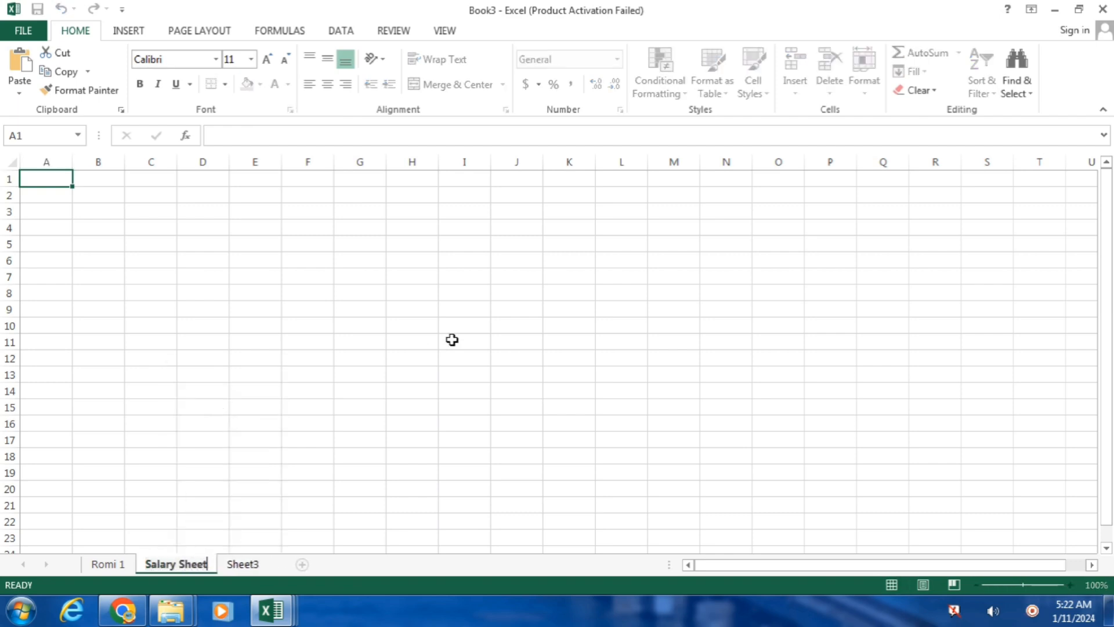
{"action": "left_click", "coordinate": [443, 384]}
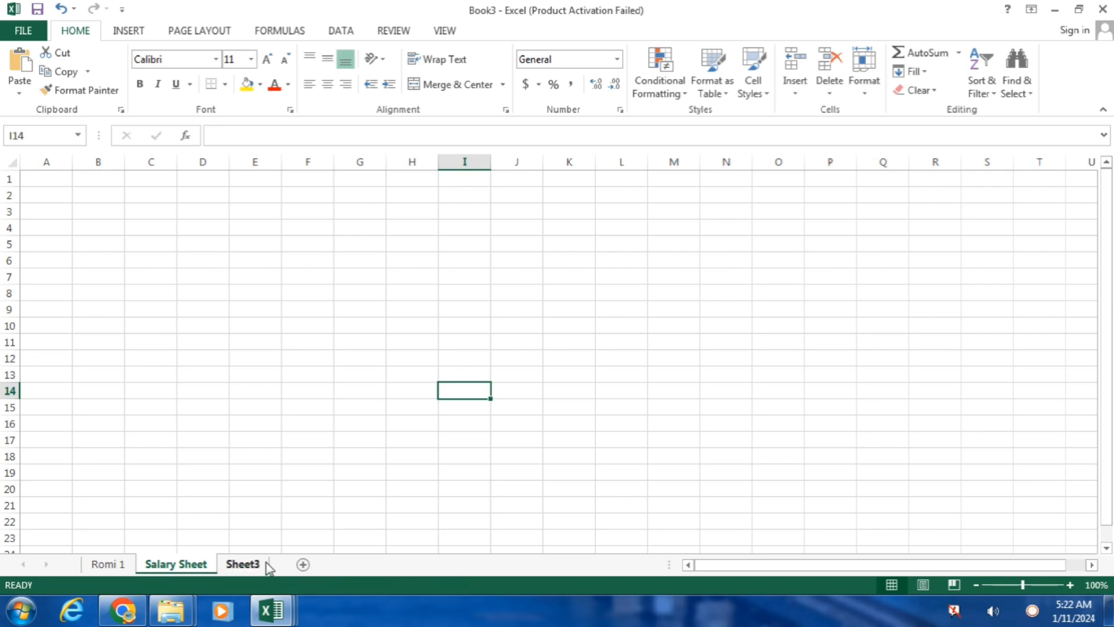
Switch back to the workbook named excel and review the Topic 1 heading above the comparison tables
{"action": "mouse_move", "coordinate": [294, 611]}
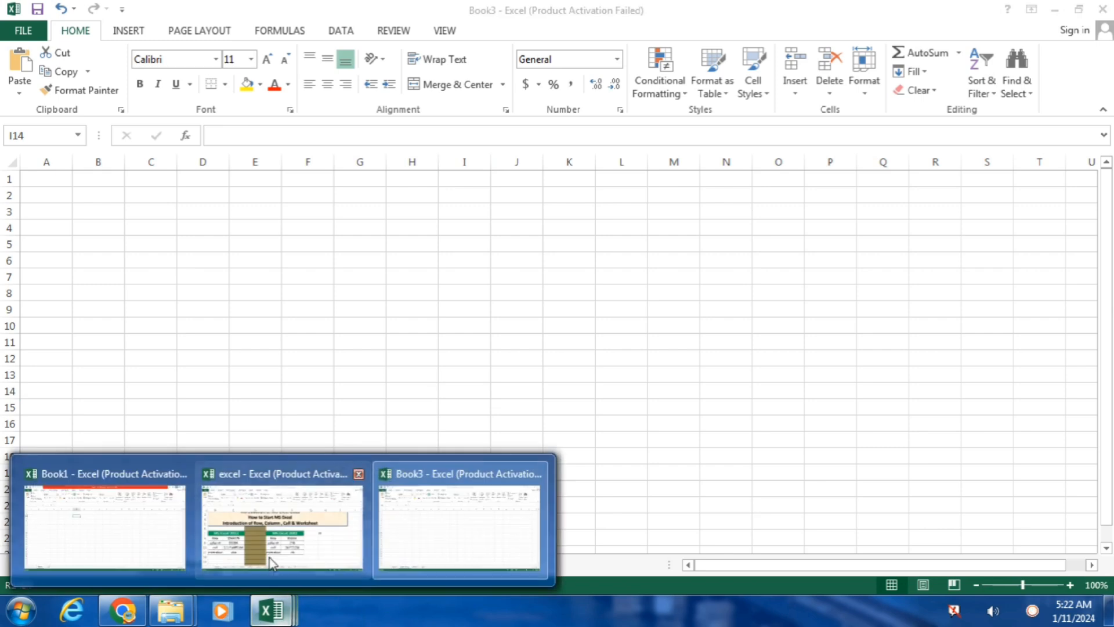
{"action": "left_click", "coordinate": [285, 533]}
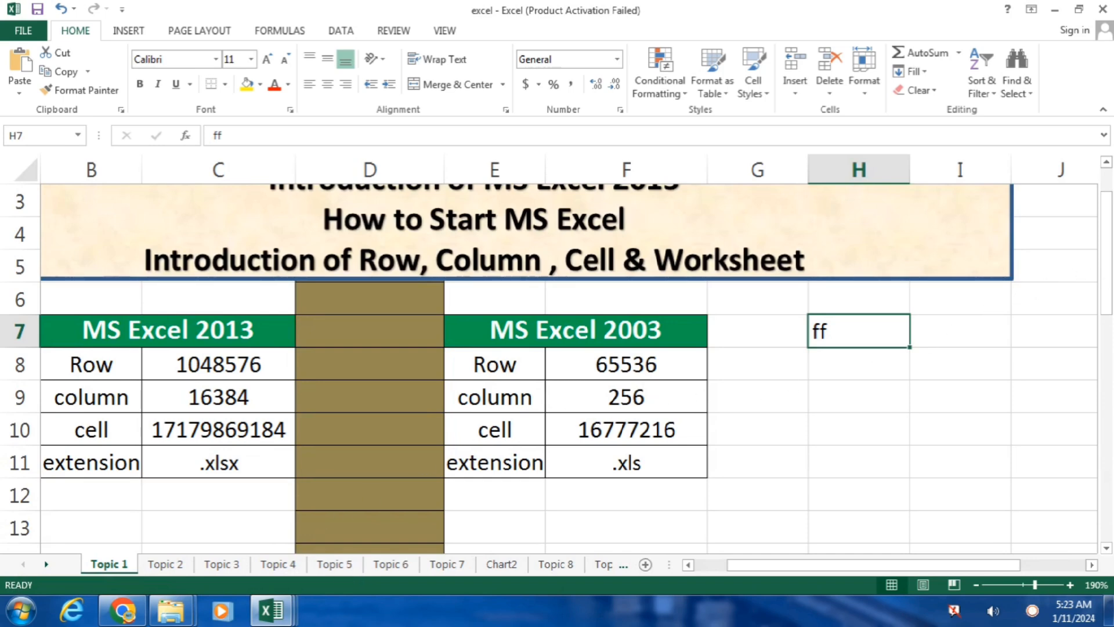
{"action": "left_click_drag", "start_coordinate": [1109, 223], "coordinate": [1108, 196]}
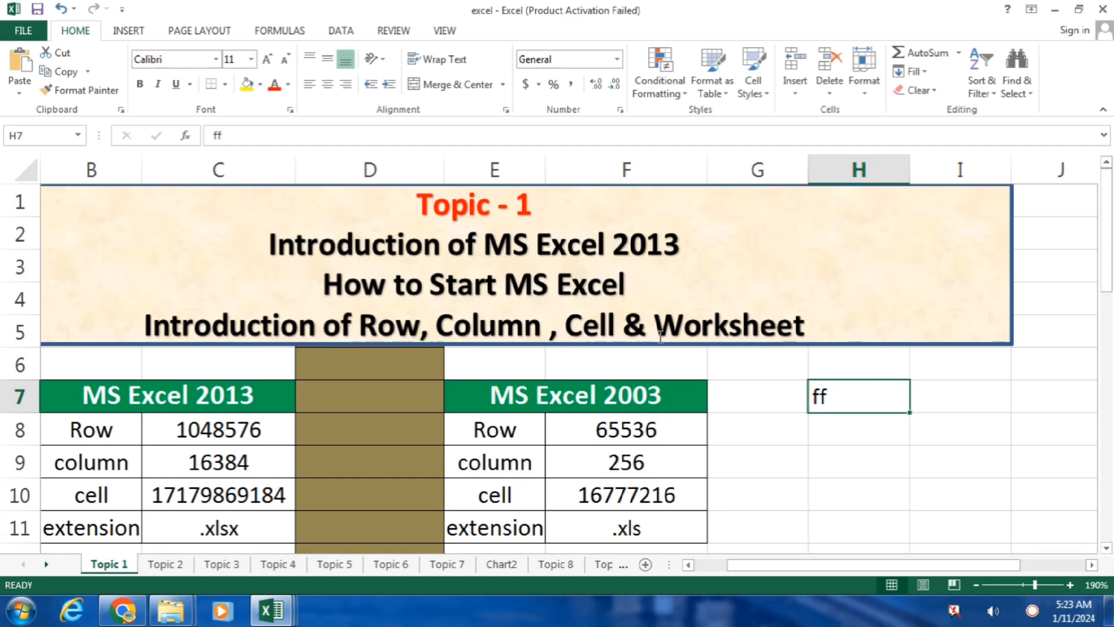
Clear the contents of all cells in the Topic 2 sheet
{"action": "left_click", "coordinate": [165, 564]}
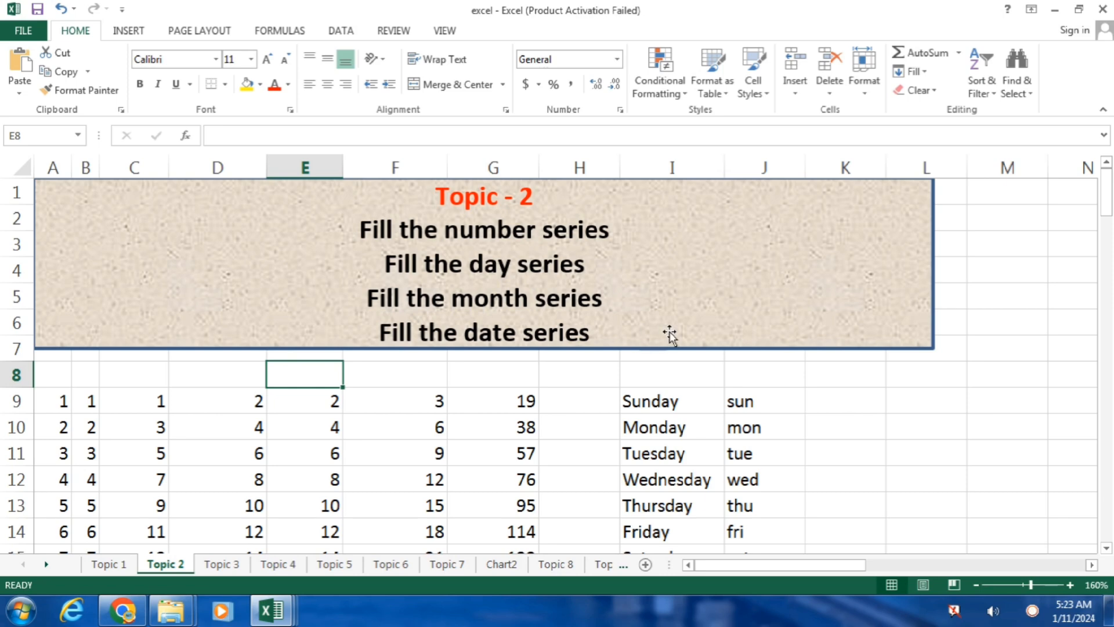
{"action": "left_click", "coordinate": [22, 168]}
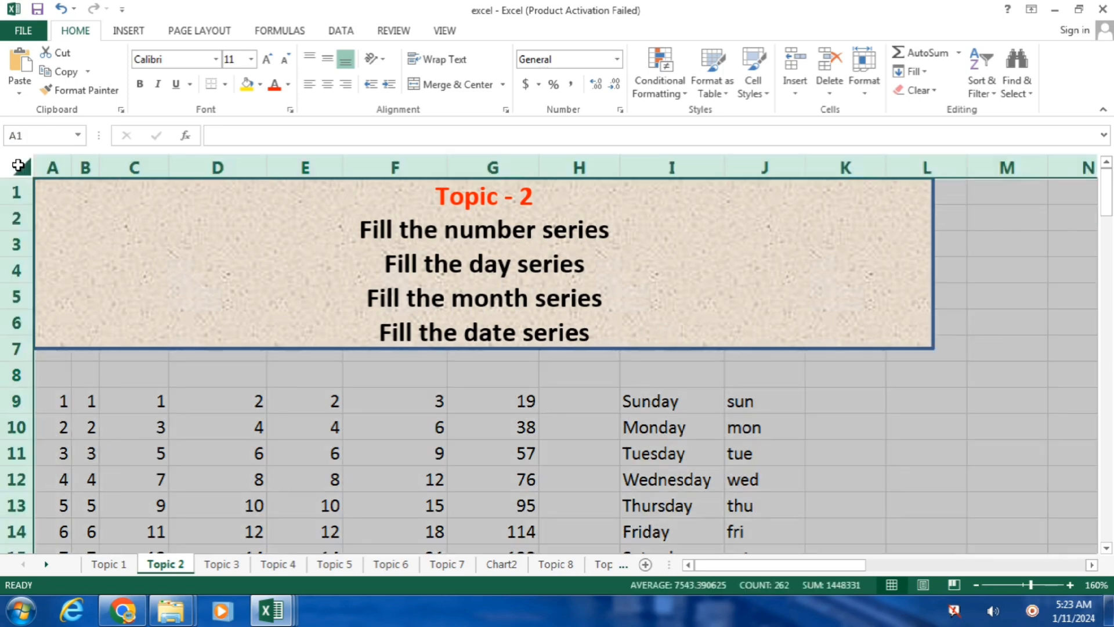
{"action": "key", "text": "Delete"}
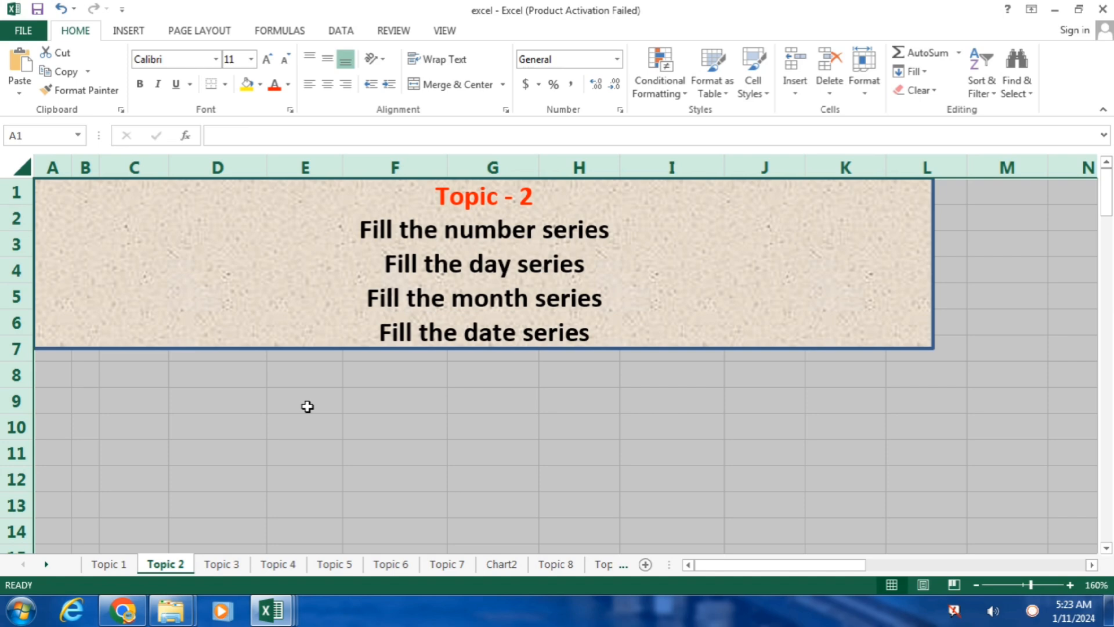
Enter the numbers 1, 2, 3 and 4 one by one in cells C8 to C11
{"action": "left_click", "coordinate": [164, 378]}
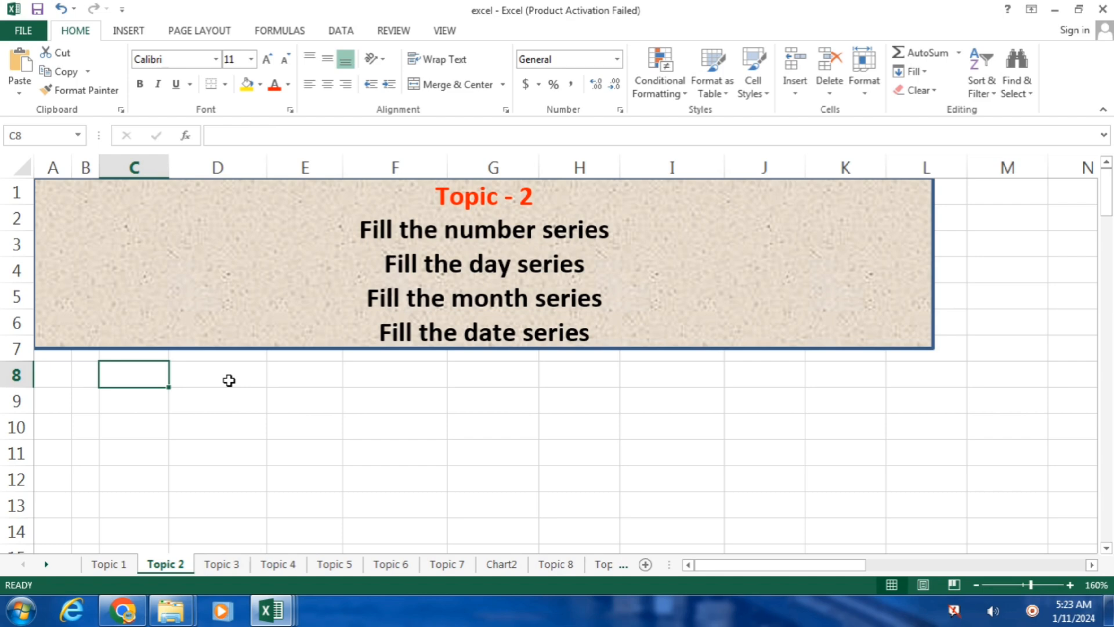
{"action": "type", "text": "1"}
{"action": "key", "text": "Return"}
{"action": "type", "text": "2"}
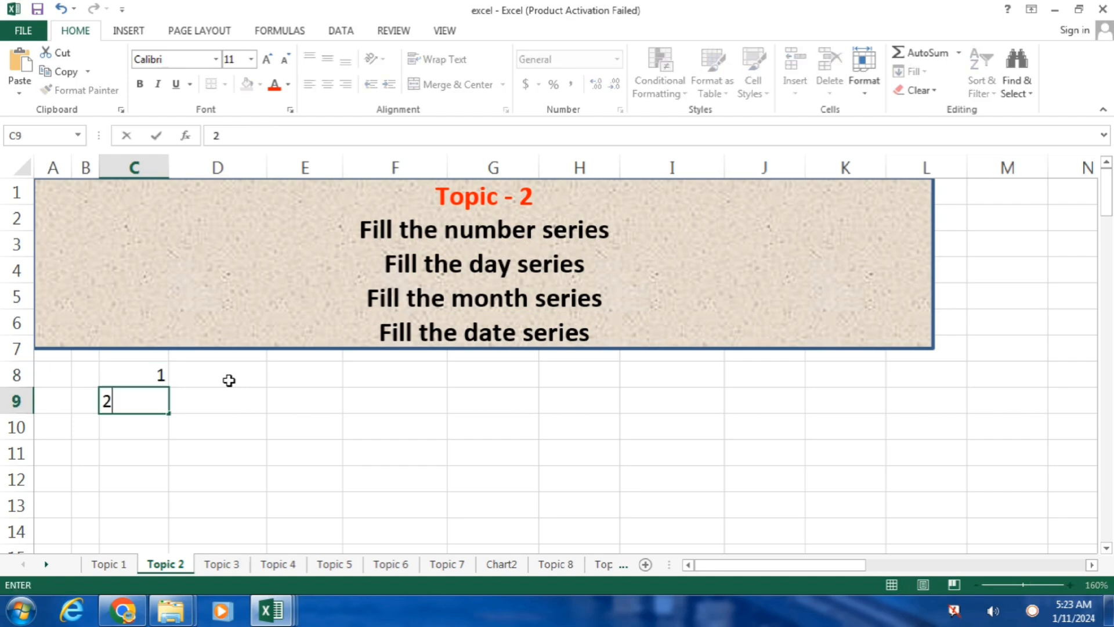
{"action": "key", "text": "Return"}
{"action": "type", "text": "3"}
{"action": "key", "text": "Return"}
{"action": "type", "text": "4"}
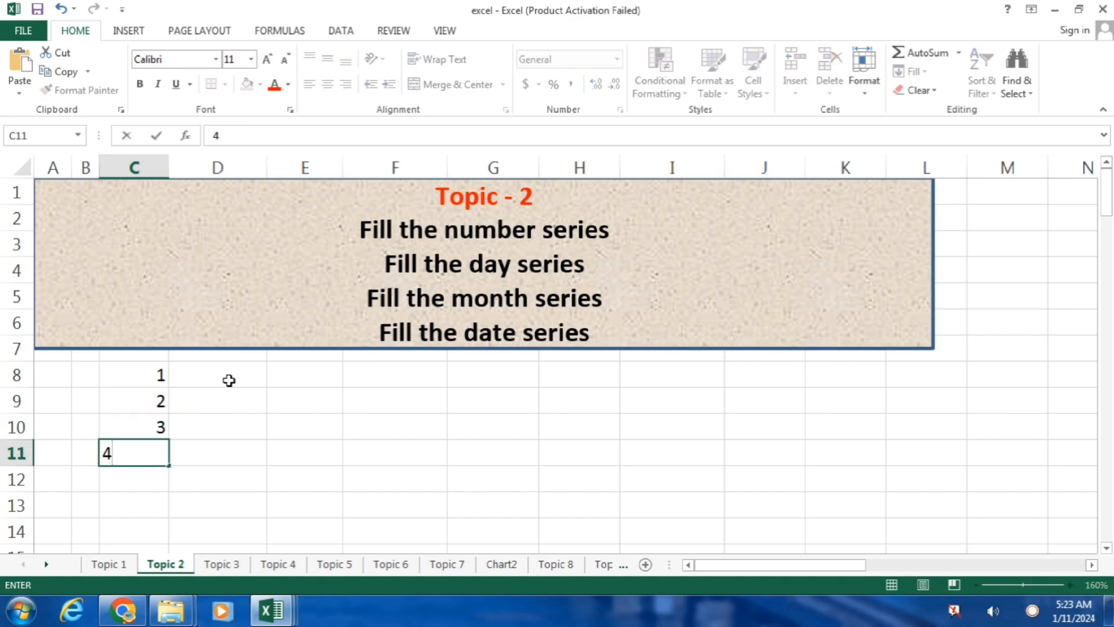
{"action": "key", "text": "Return"}
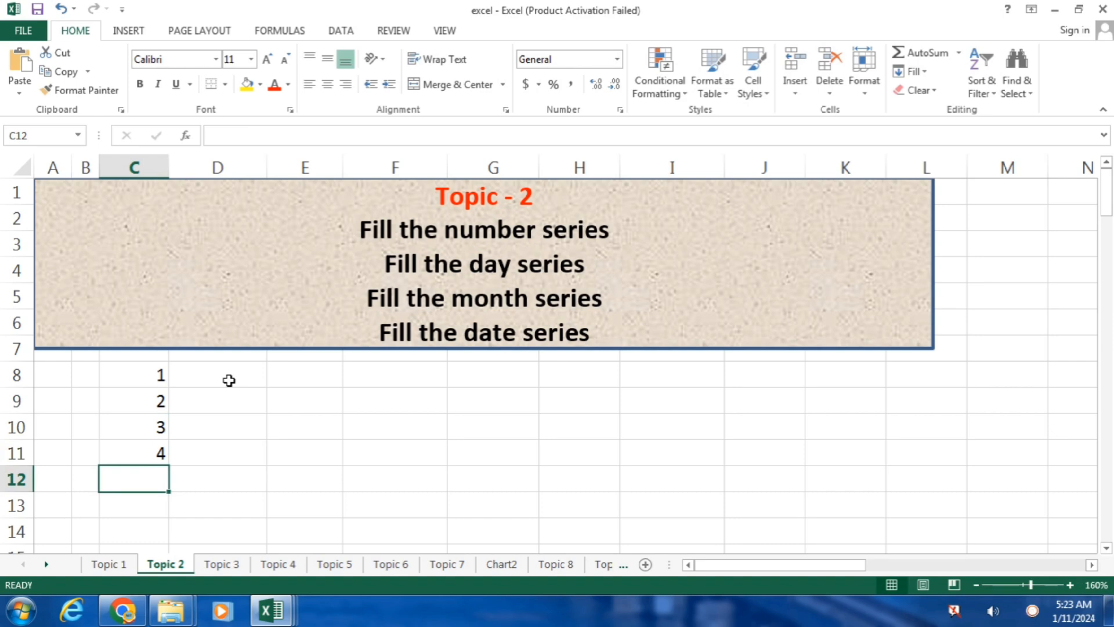
Clear the numbers in C8:C11 and enter 1 in cell C8 as the start of a number series
{"action": "left_click_drag", "start_coordinate": [149, 373], "coordinate": [157, 450]}
{"action": "key", "text": "Delete"}
{"action": "left_click", "coordinate": [138, 368]}
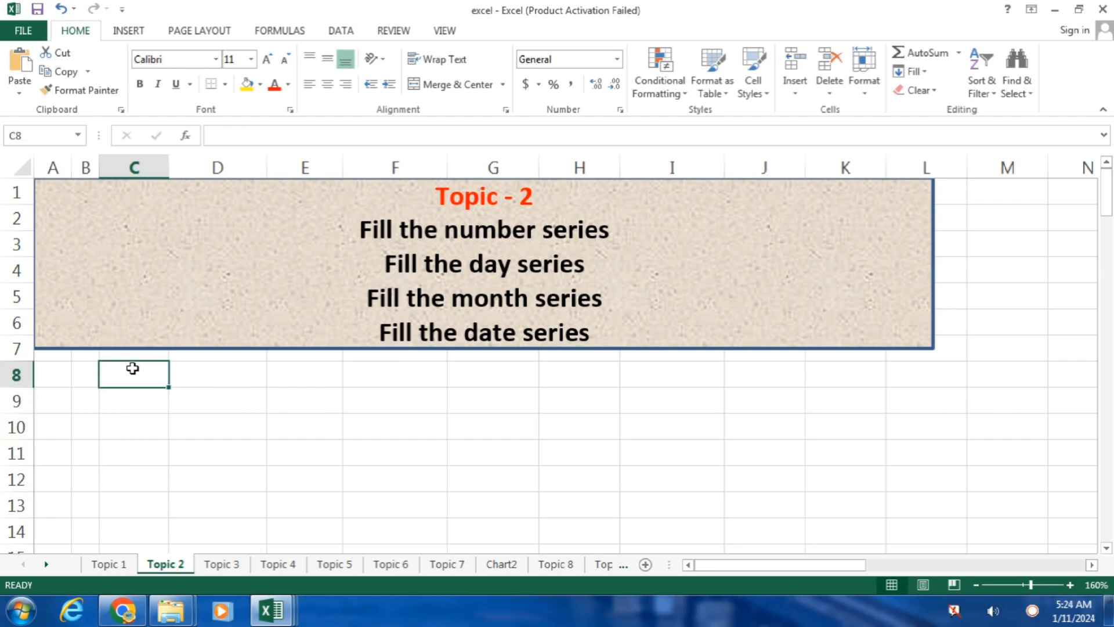
{"action": "type", "text": "1"}
{"action": "key", "text": "Return"}
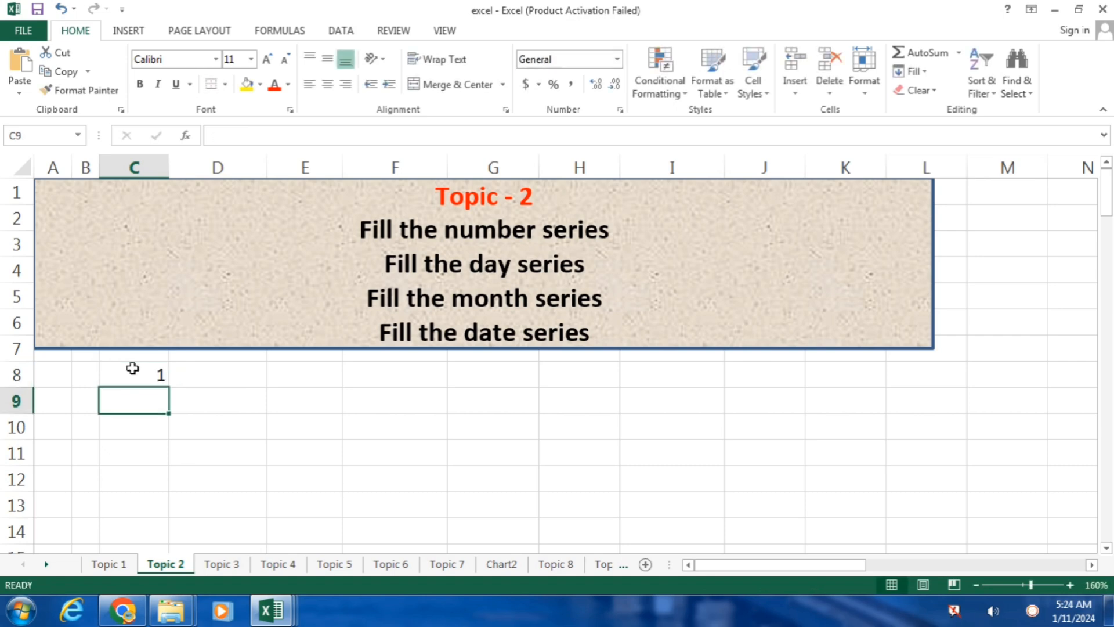
Enter 2 in cell C9 and fill the number series from C8:C9 down column C to 100 in C107
{"action": "type", "text": "2"}
{"action": "key", "text": "Return"}
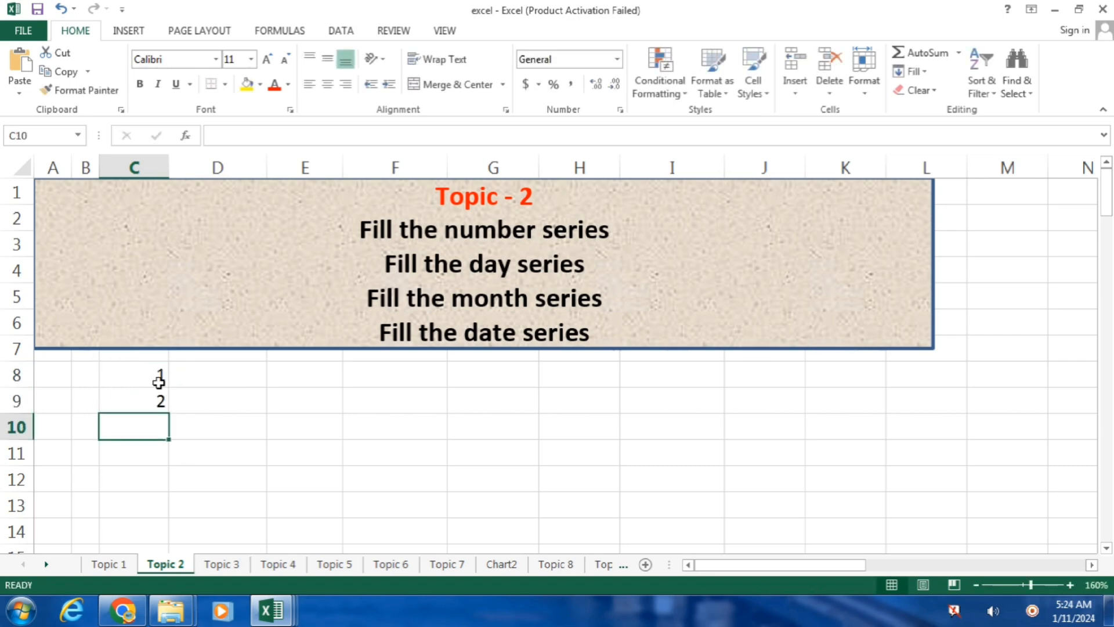
{"action": "left_click_drag", "start_coordinate": [152, 373], "coordinate": [150, 391]}
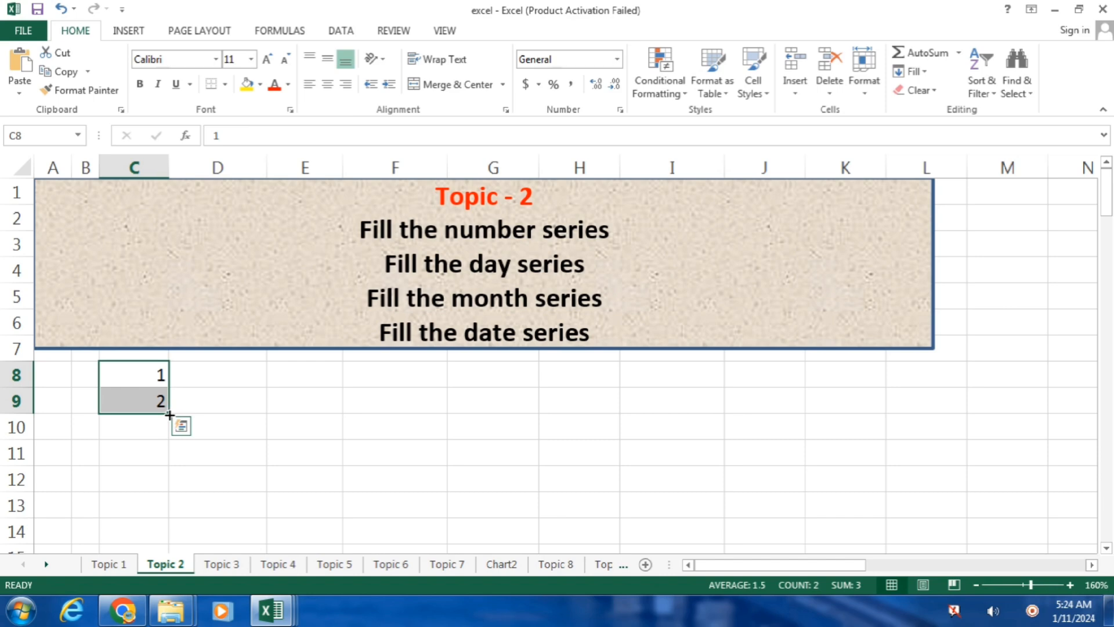
{"action": "left_click_drag", "start_coordinate": [168, 414], "coordinate": [143, 488]}
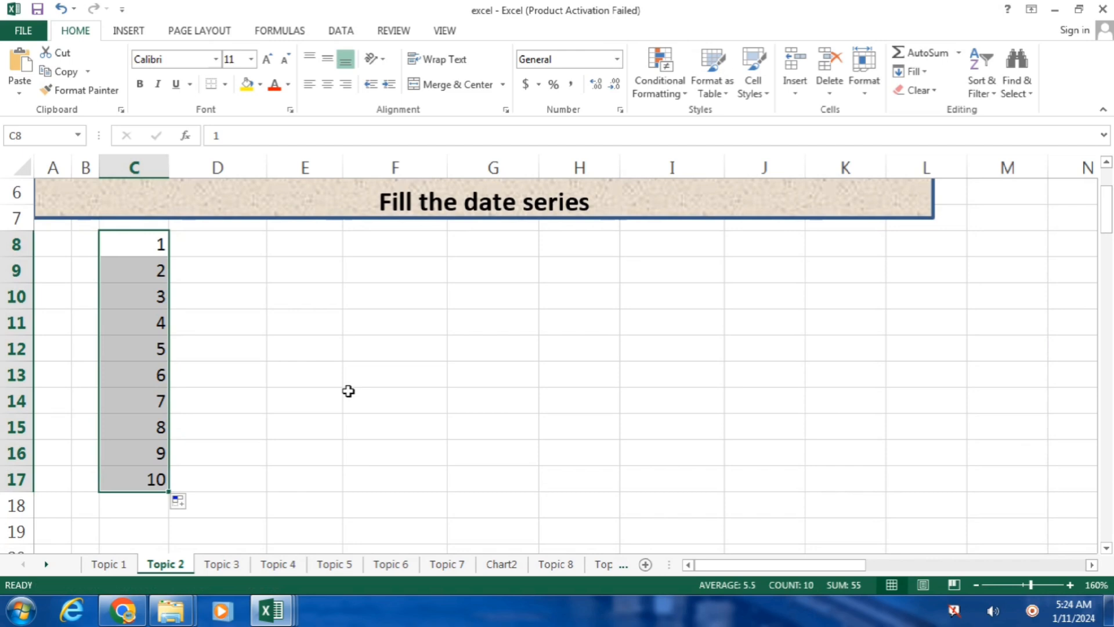
{"action": "mouse_move", "coordinate": [168, 493]}
{"action": "left_mouse_down"}
{"action": "mouse_move", "coordinate": [173, 585]}
{"action": "mouse_move", "coordinate": [152, 497]}
{"action": "left_mouse_up"}
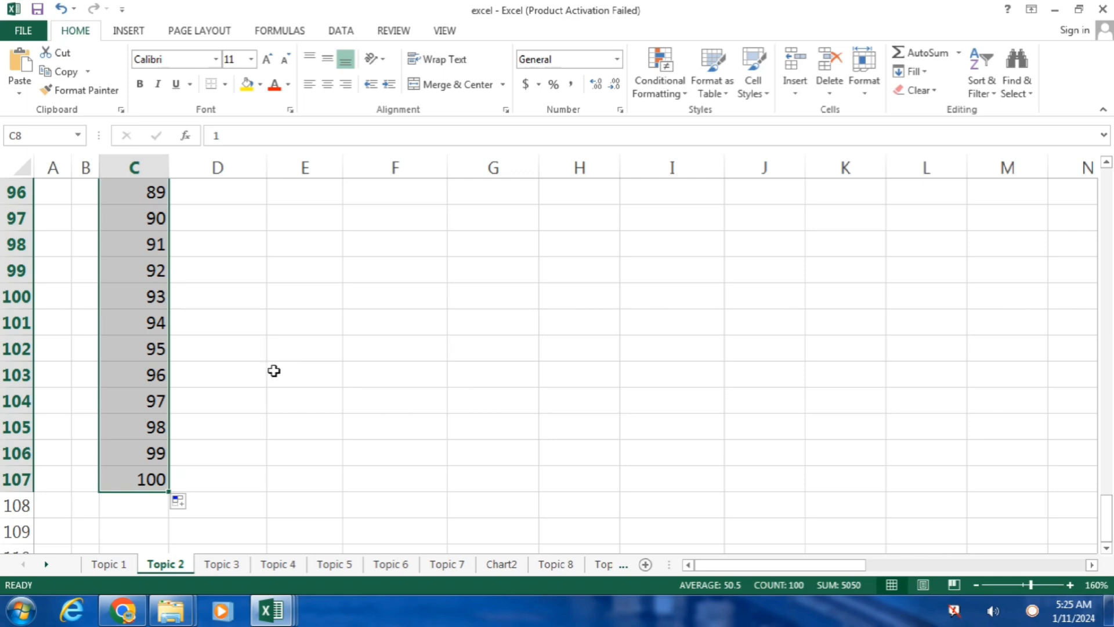
{"action": "left_click_drag", "start_coordinate": [1106, 516], "coordinate": [1050, 186]}
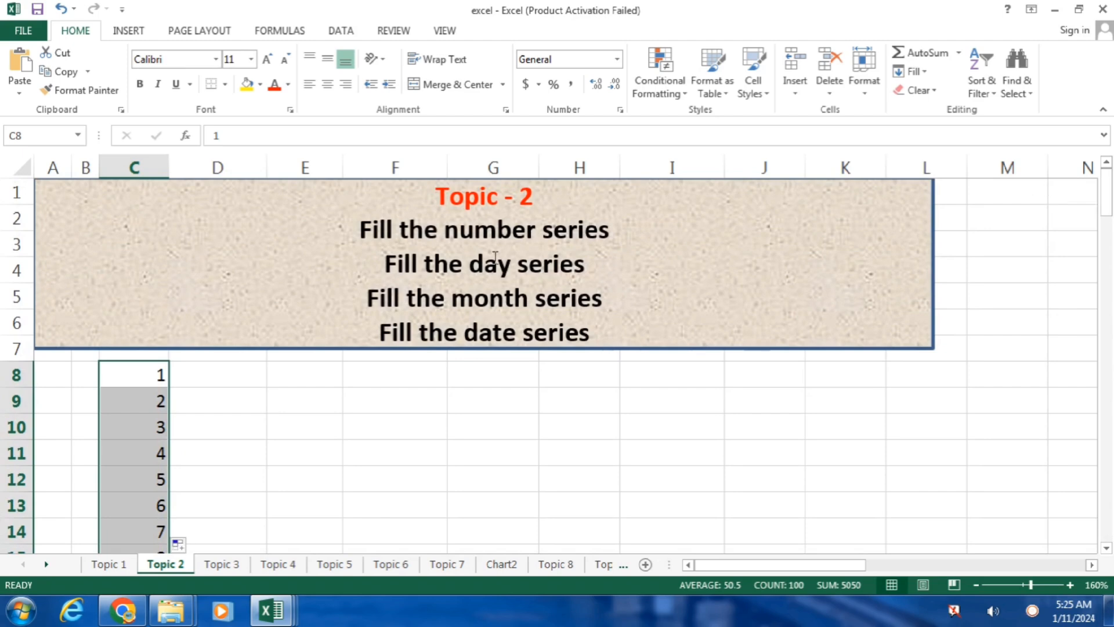
Enter 2 and 4 in cells E8 and E9 and fill the even number series down to 20 in E17
{"action": "left_click", "coordinate": [292, 383]}
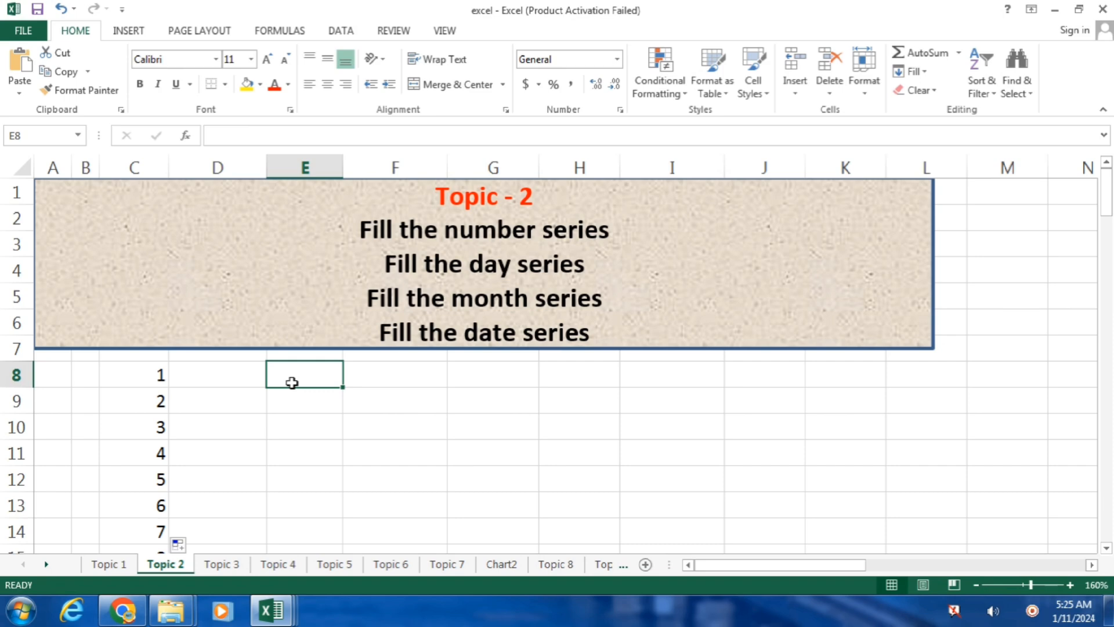
{"action": "type", "text": "2"}
{"action": "key", "text": "Return"}
{"action": "type", "text": "4"}
{"action": "key", "text": "Return"}
{"action": "left_click_drag", "start_coordinate": [316, 383], "coordinate": [300, 514]}
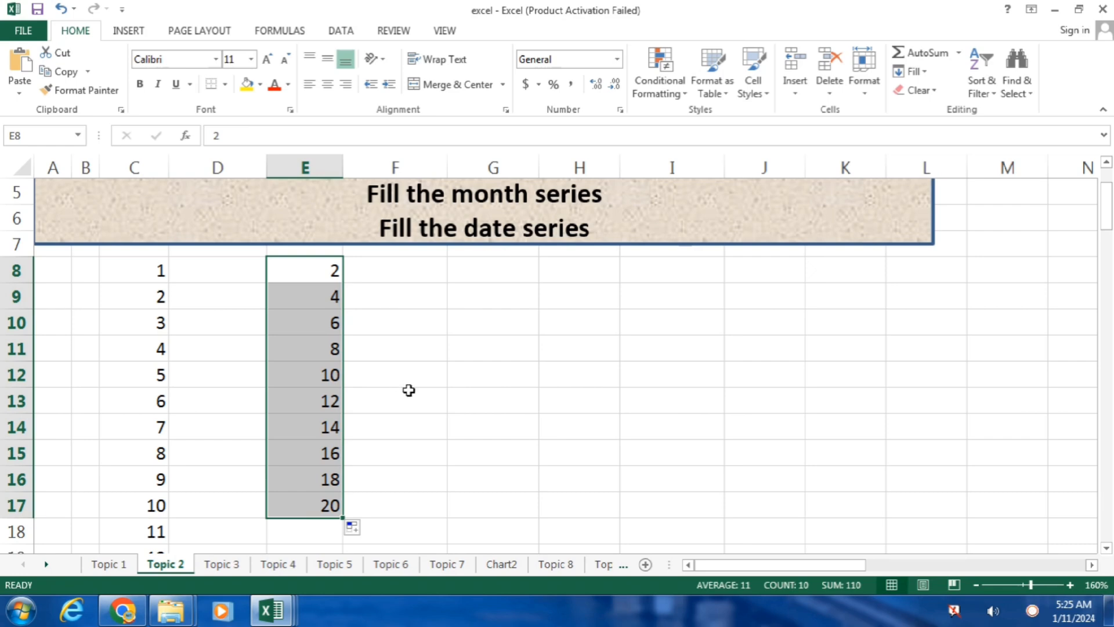
Enter 1 and 3 in cells G8 and G9 and fill the odd number series down to 19 in G17
{"action": "left_click", "coordinate": [448, 277]}
{"action": "type", "text": "1"}
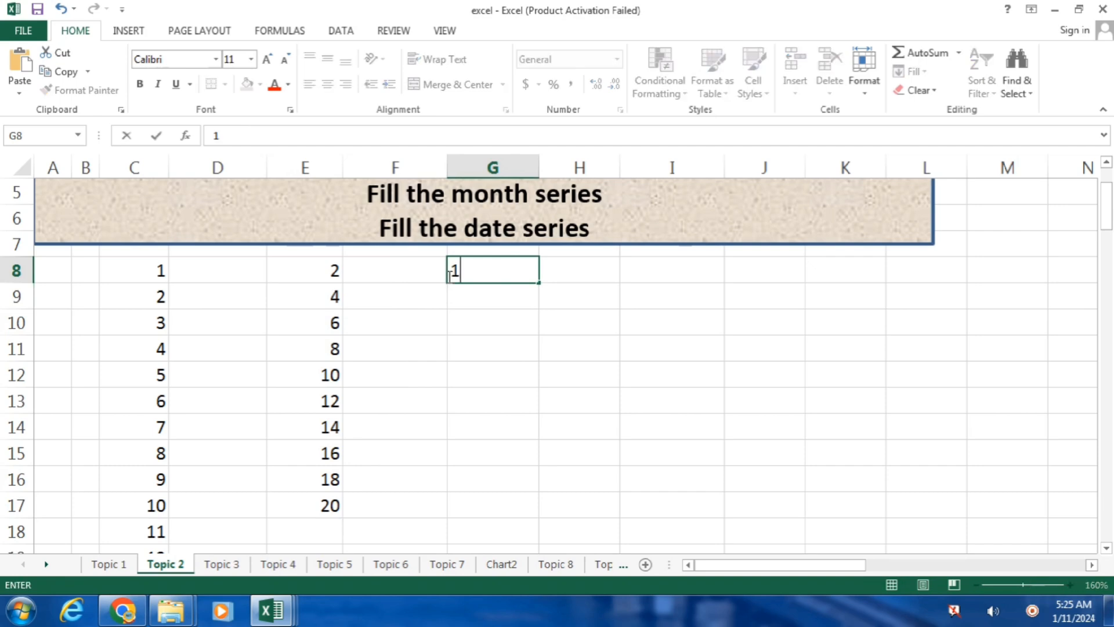
{"action": "key", "text": "Return"}
{"action": "type", "text": "3"}
{"action": "key", "text": "Return"}
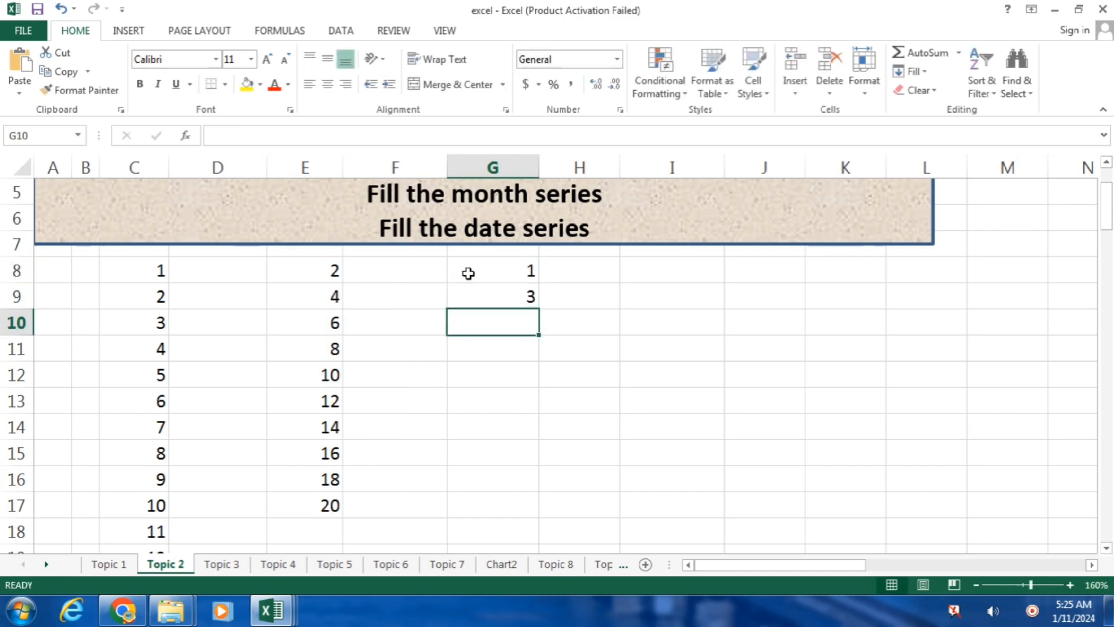
{"action": "left_click_drag", "start_coordinate": [468, 274], "coordinate": [473, 288]}
{"action": "left_click_drag", "start_coordinate": [538, 308], "coordinate": [522, 516]}
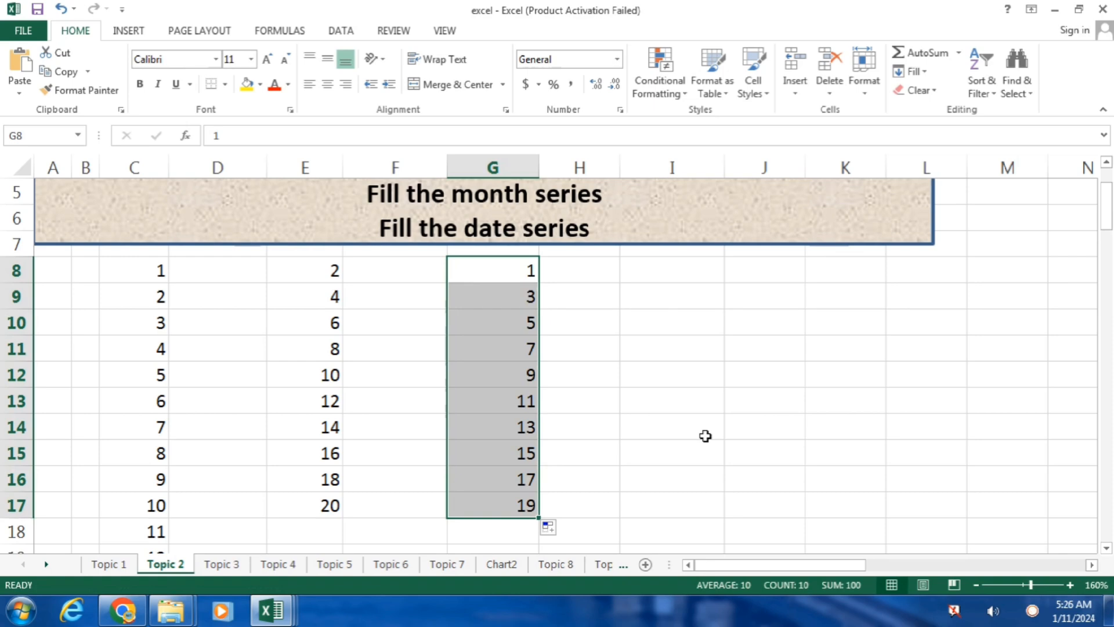
Clear all three number series by deleting the contents of columns C to G
{"action": "left_click_drag", "start_coordinate": [1107, 207], "coordinate": [1107, 196]}
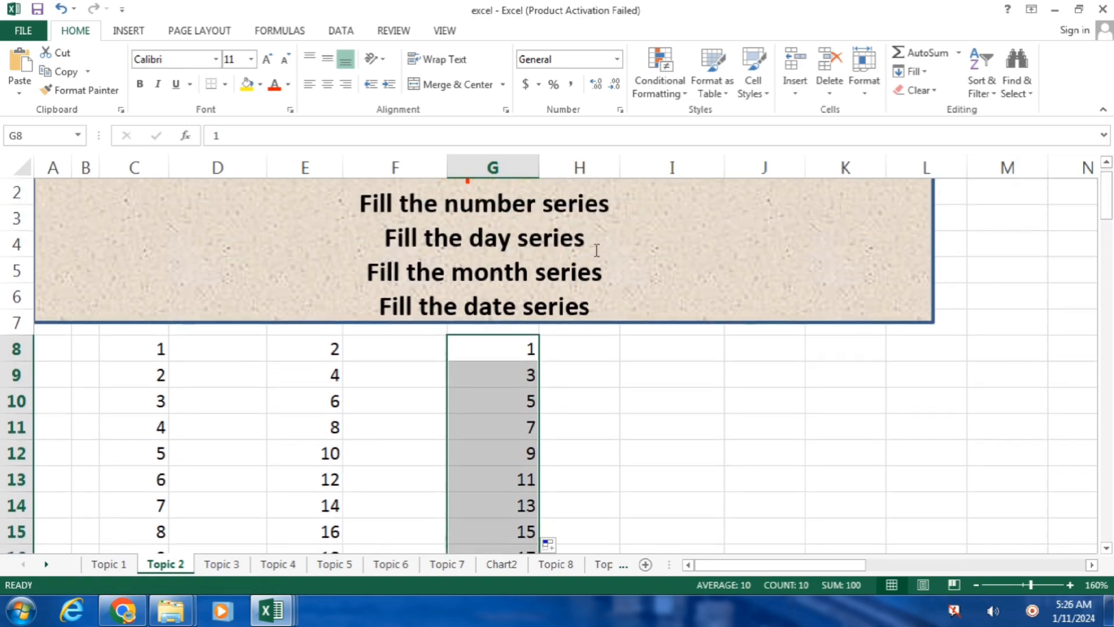
{"action": "left_click", "coordinate": [145, 350]}
{"action": "left_click_drag", "start_coordinate": [153, 168], "coordinate": [529, 169]}
{"action": "key", "text": "Delete"}
Enter Monday in cell D8 and fill the day series down to Sunday in D14
{"action": "left_click", "coordinate": [238, 359]}
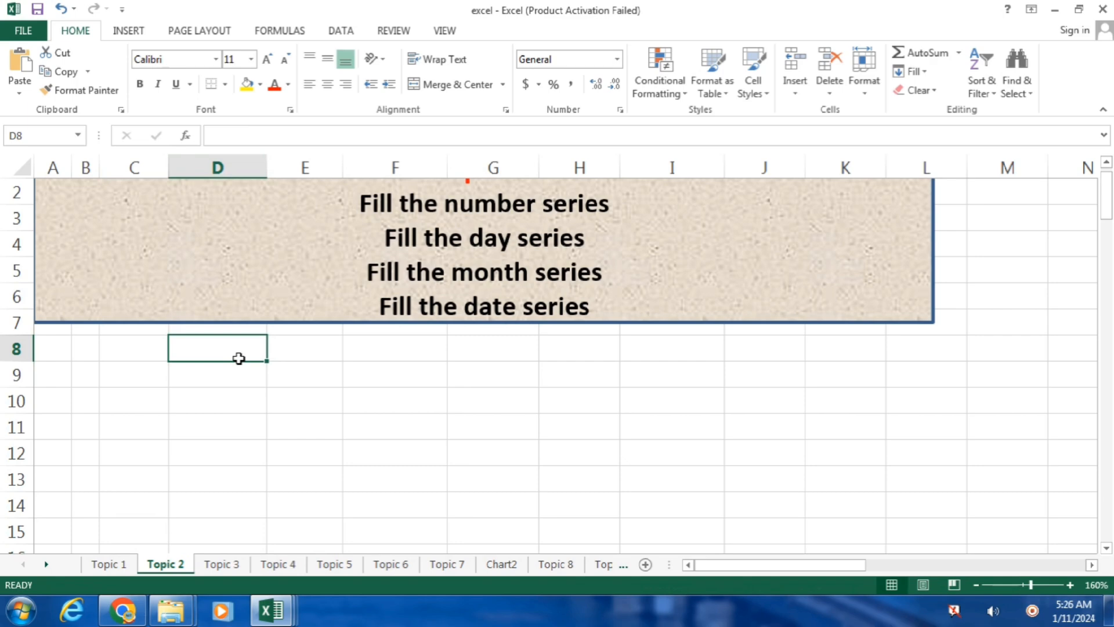
{"action": "type", "text": "S"}
{"action": "key", "text": "BackSpace"}
{"action": "type", "text": "Monday"}
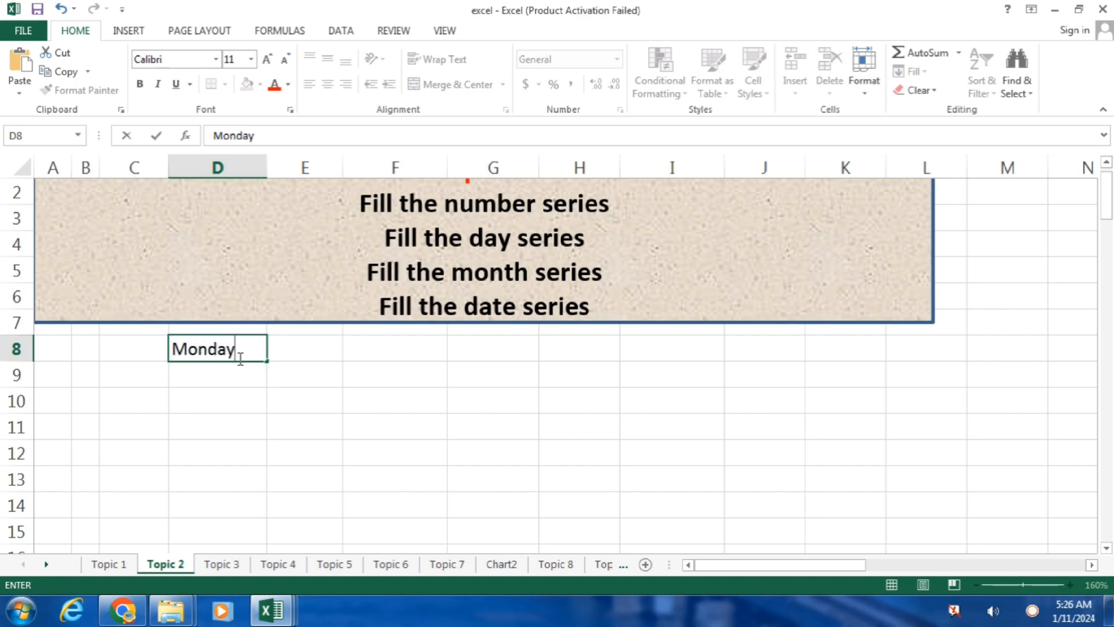
{"action": "left_click_drag", "start_coordinate": [269, 365], "coordinate": [256, 518]}
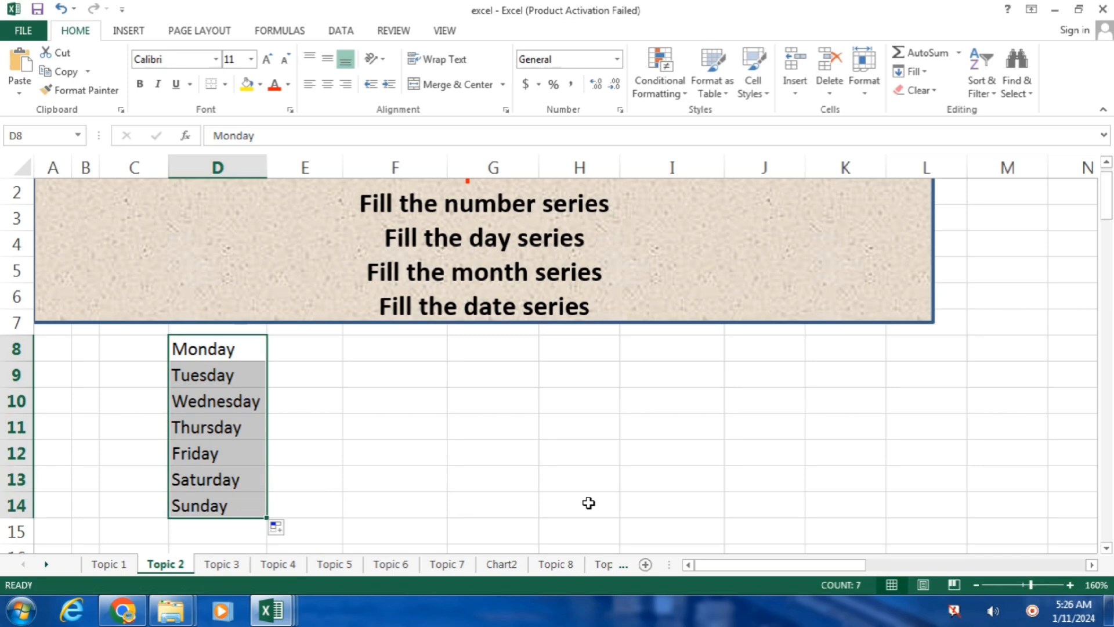
Enter the short day name Mon in cell F8 and fill the series down to Sun in F14
{"action": "left_click", "coordinate": [388, 356]}
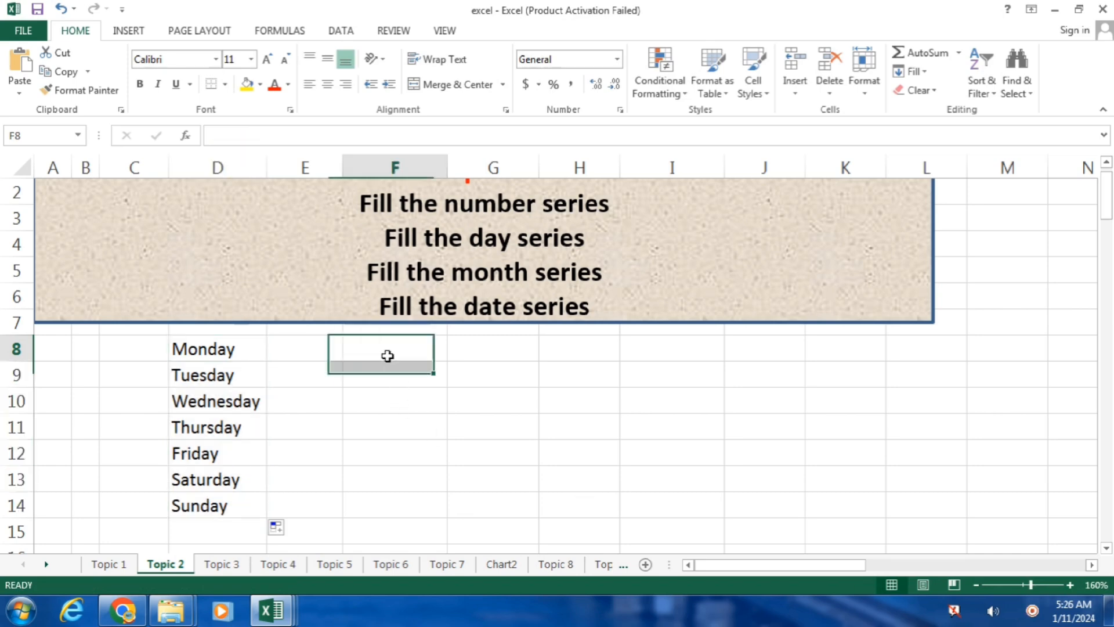
{"action": "type", "text": "Mon"}
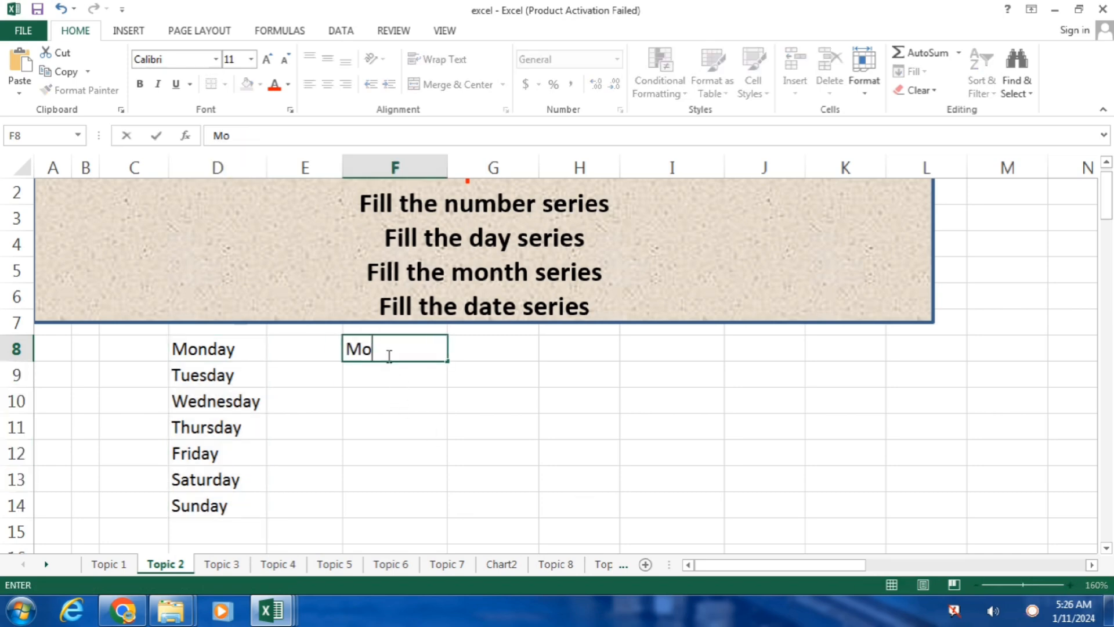
{"action": "left_click_drag", "start_coordinate": [448, 362], "coordinate": [425, 510]}
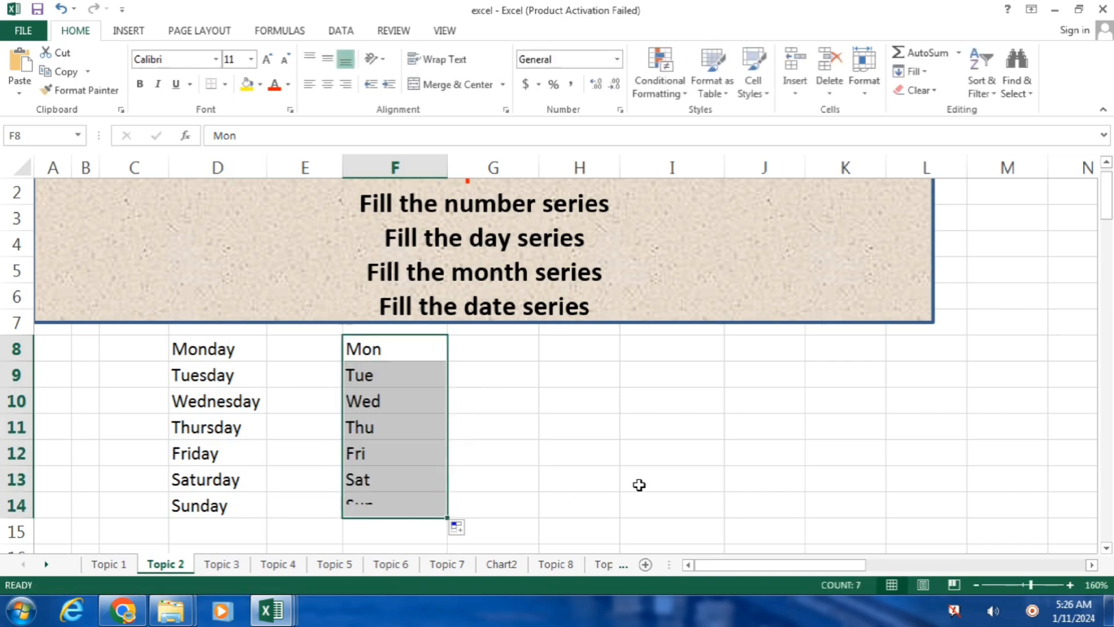
{"action": "left_click", "coordinate": [647, 486]}
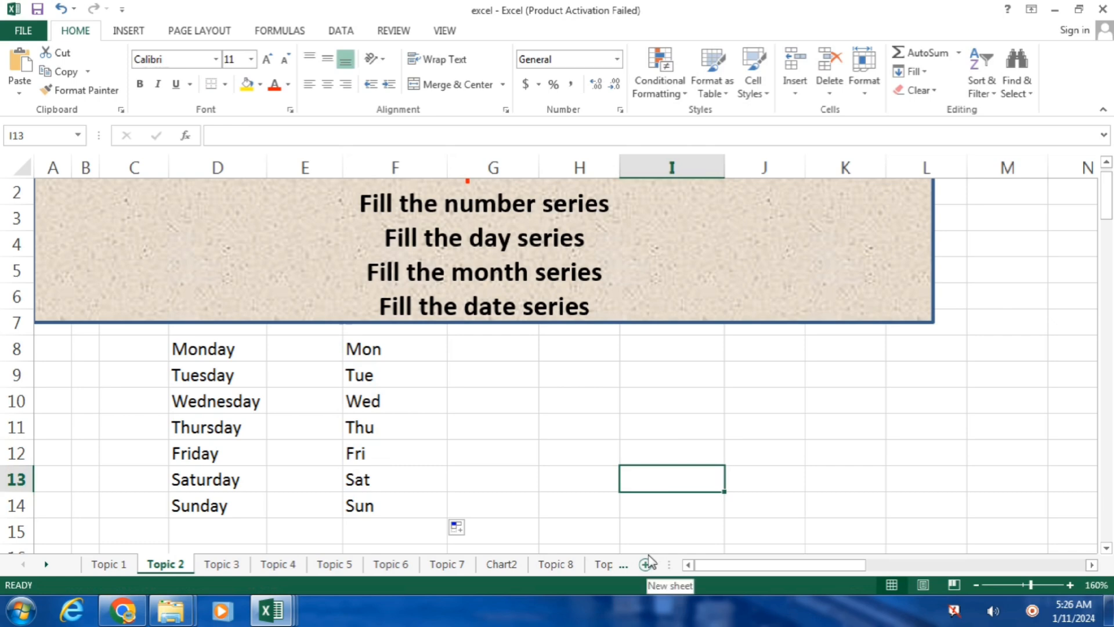
Extend the full day name series from Sunday in D14 down column D to row 100
{"action": "left_click", "coordinate": [231, 507]}
{"action": "left_click_drag", "start_coordinate": [259, 518], "coordinate": [264, 623]}
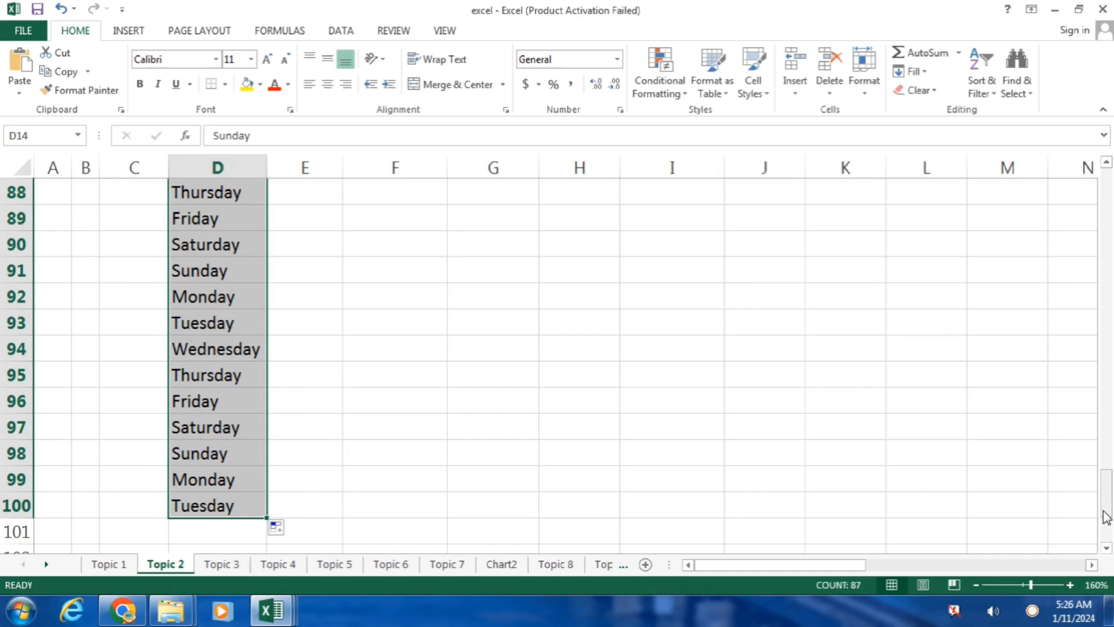
{"action": "left_click_drag", "start_coordinate": [1108, 508], "coordinate": [1104, 204]}
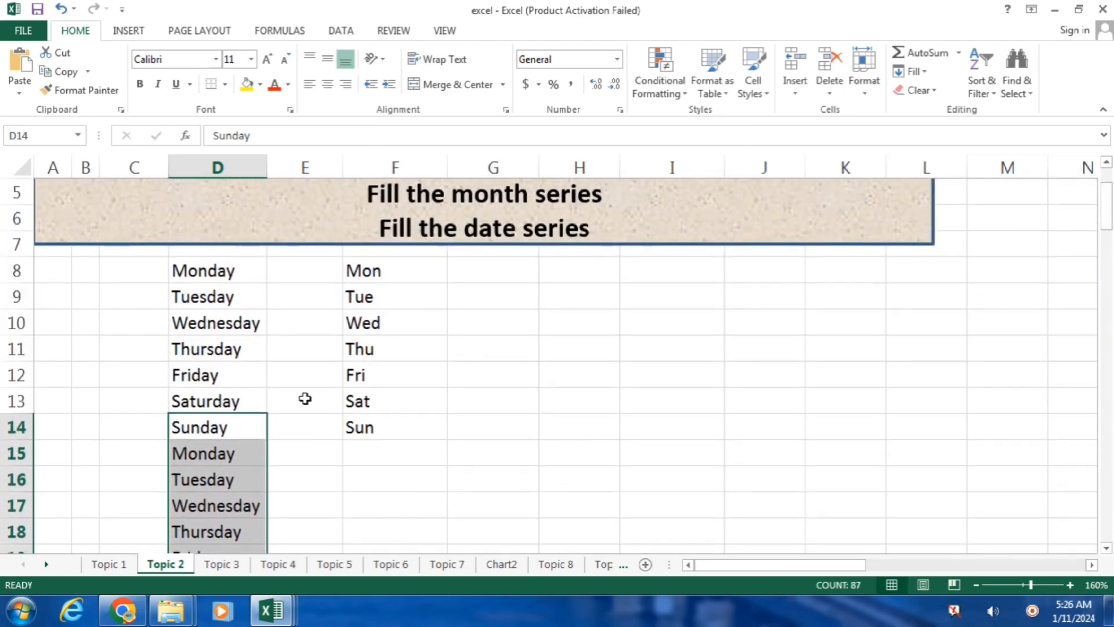
Fill the day series horizontally from Monday in D8 to column N and from Tue in F9 to column M
{"action": "left_click", "coordinate": [239, 272]}
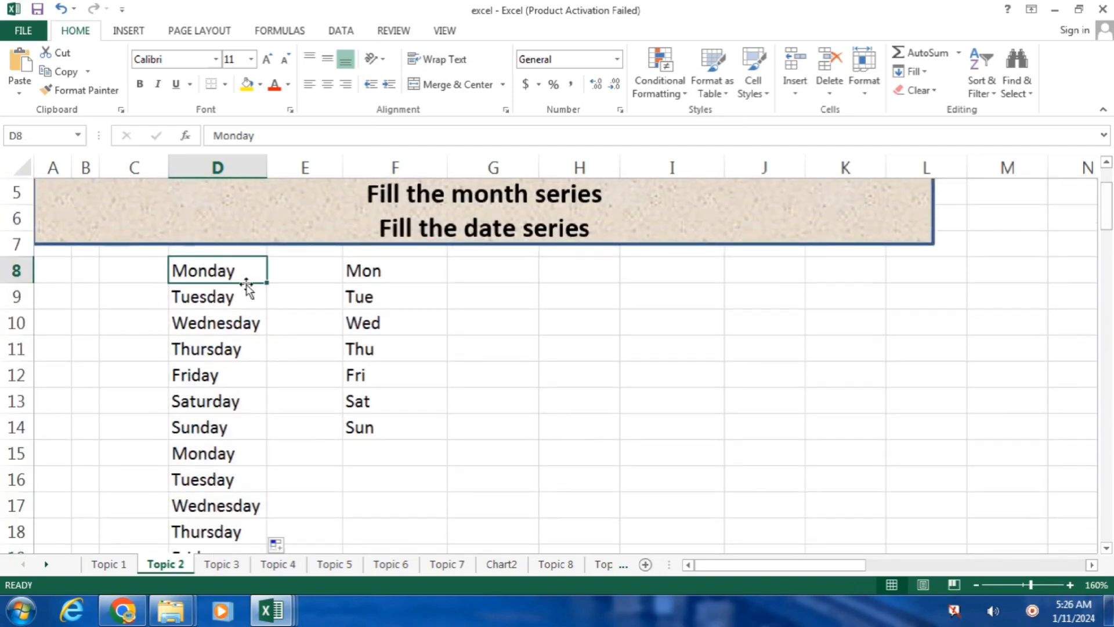
{"action": "left_click_drag", "start_coordinate": [267, 284], "coordinate": [1091, 283]}
{"action": "left_click", "coordinate": [580, 427]}
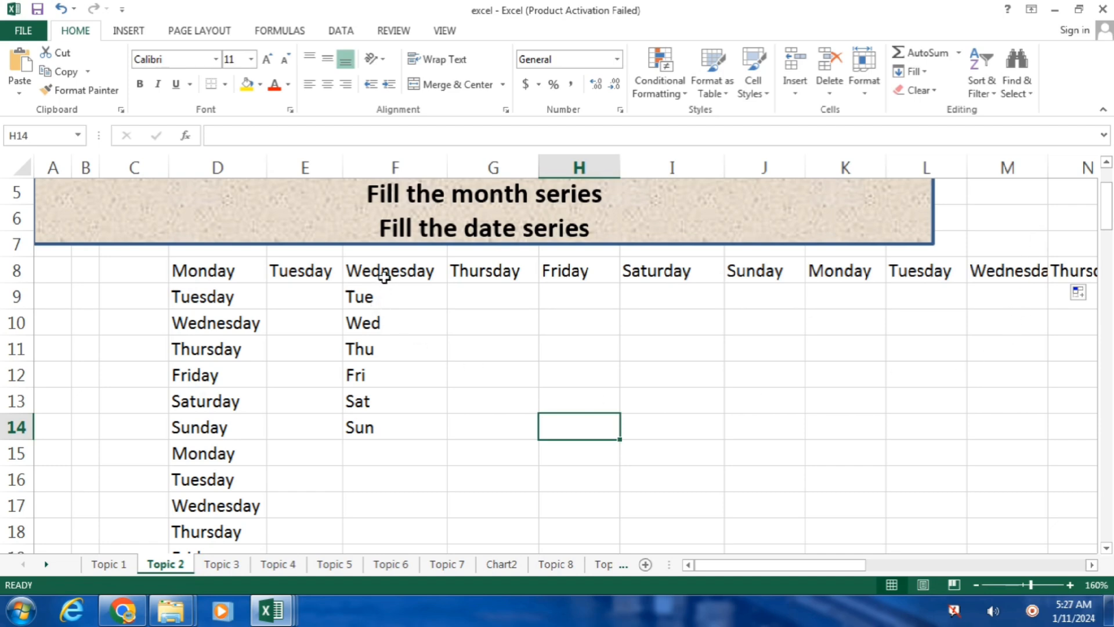
{"action": "left_click", "coordinate": [383, 299]}
{"action": "left_click_drag", "start_coordinate": [447, 310], "coordinate": [1044, 321]}
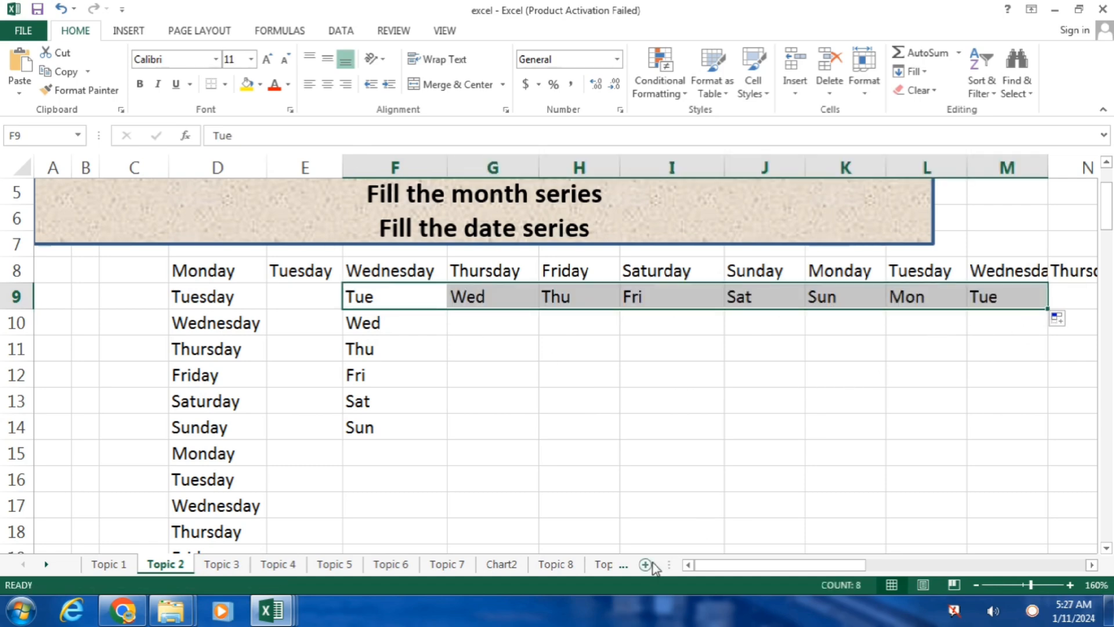
Clear the Monday cell D8 and the contents of all other cells in the Topic 2 sheet
{"action": "left_click", "coordinate": [250, 278]}
{"action": "key", "text": "Delete"}
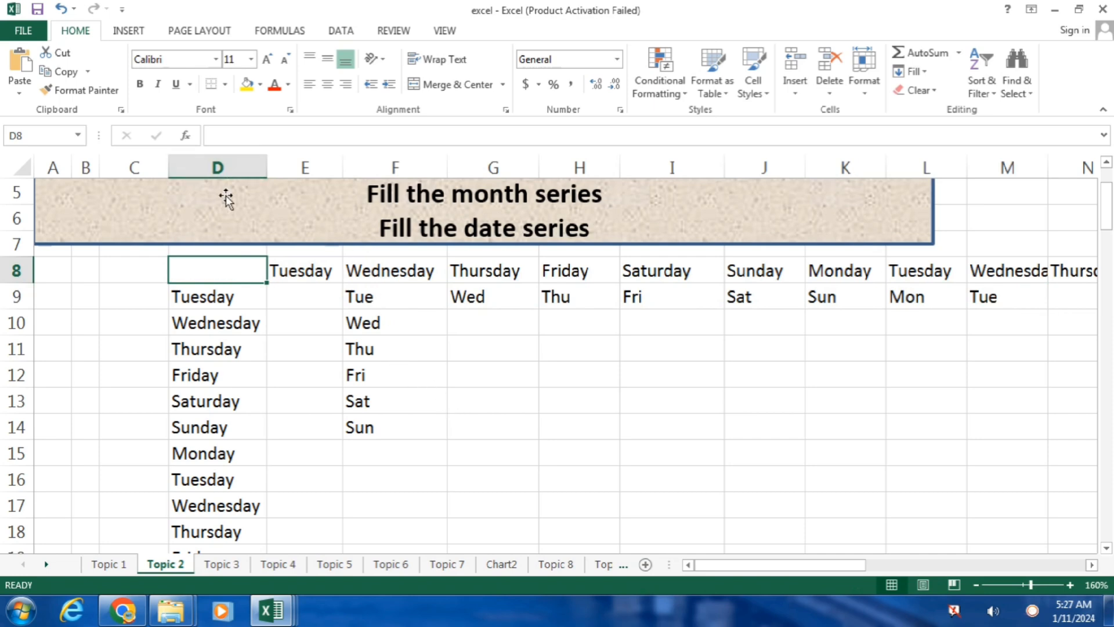
{"action": "left_click", "coordinate": [22, 167]}
{"action": "key", "text": "Delete"}
Enter Sunday in cell D8 and Tuesday in cell F8, filling each day series down to row 15
{"action": "left_click", "coordinate": [219, 279]}
{"action": "type", "text": "Sunday"}
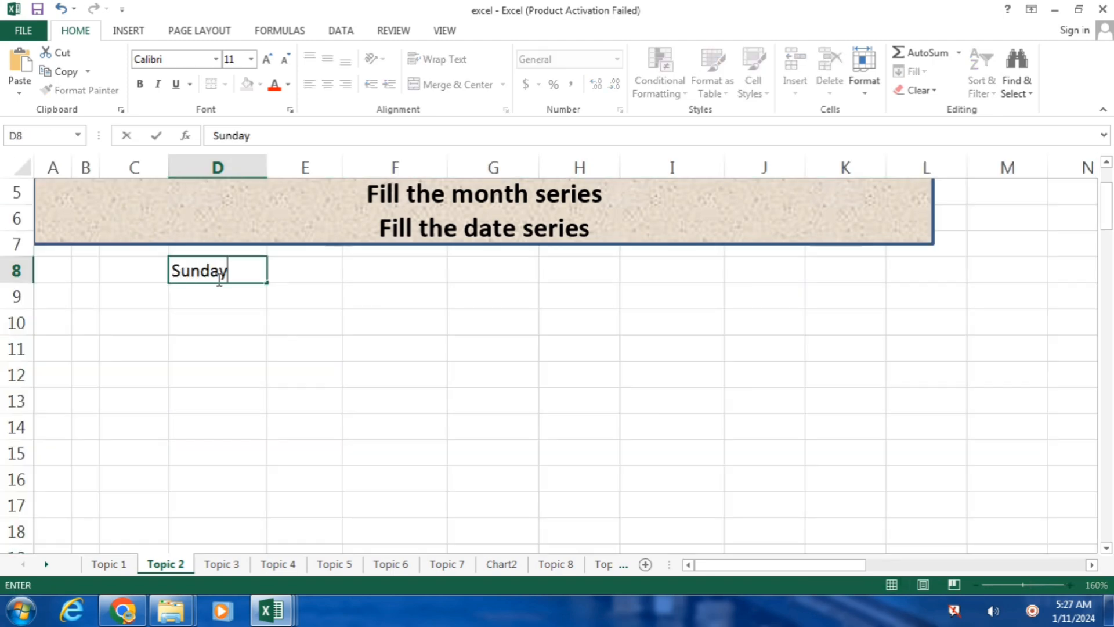
{"action": "left_click_drag", "start_coordinate": [270, 284], "coordinate": [258, 463]}
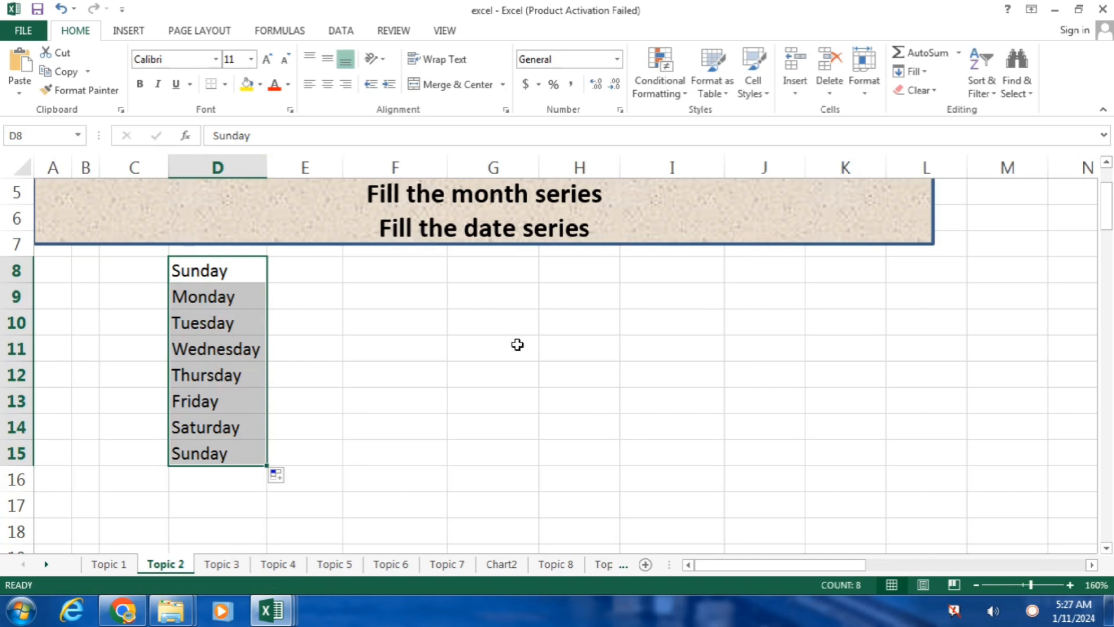
{"action": "left_click", "coordinate": [404, 274]}
{"action": "type", "text": "Tuesday"}
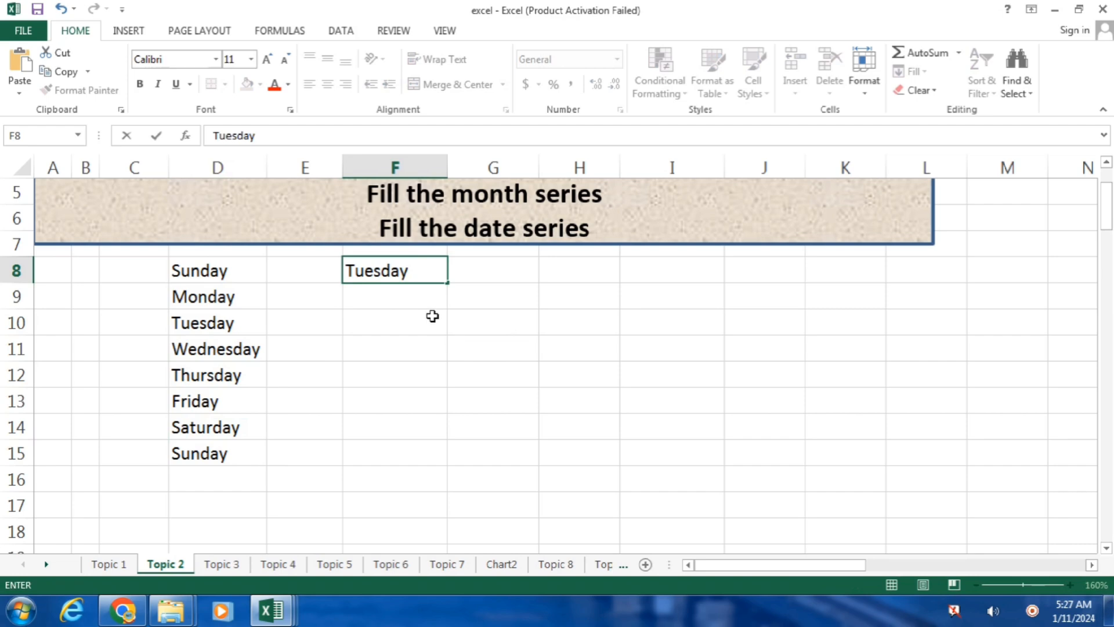
{"action": "left_click_drag", "start_coordinate": [447, 284], "coordinate": [440, 452]}
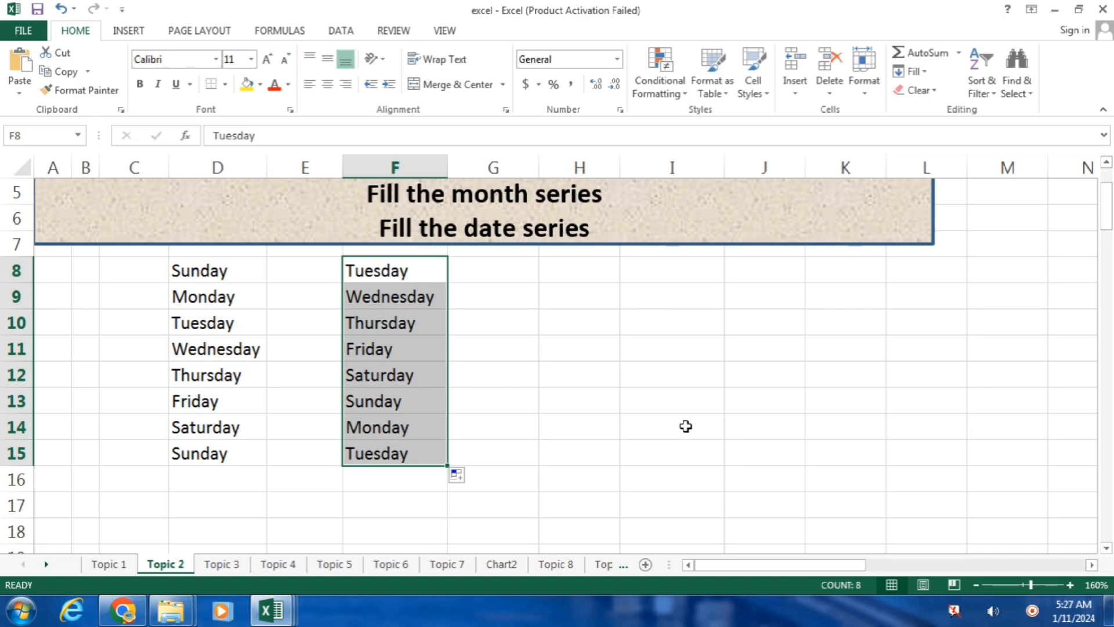
Clear both day series by deleting the contents of the entire Topic 2 sheet
{"action": "left_click_drag", "start_coordinate": [1108, 214], "coordinate": [1108, 194]}
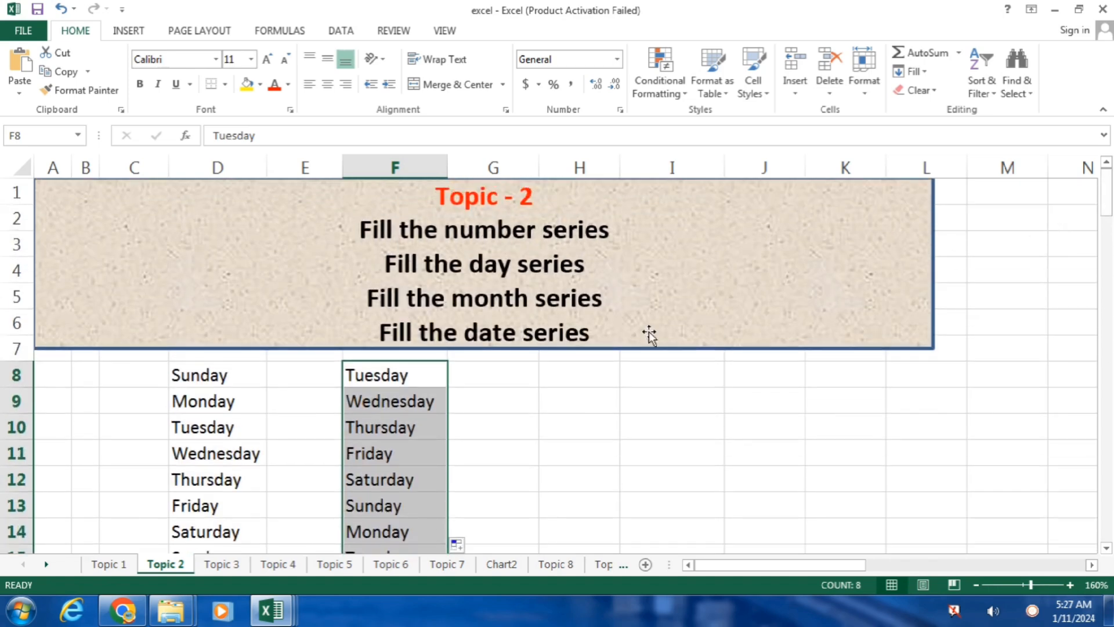
{"action": "left_click", "coordinate": [23, 167]}
{"action": "key", "text": "Delete"}
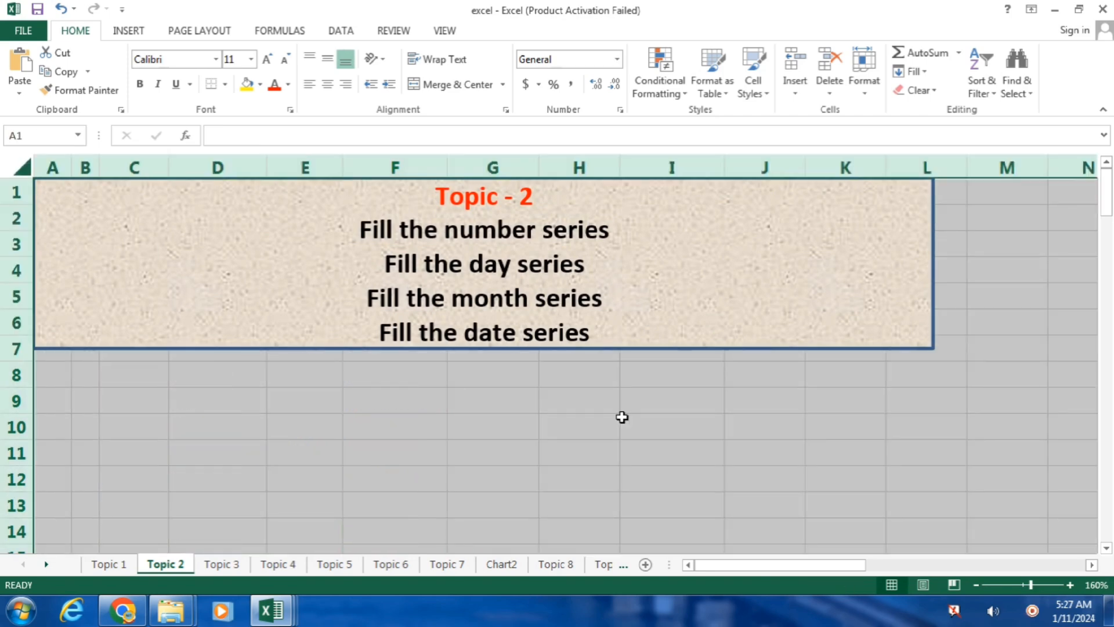
Enter january in cell D16 and fill the month series down to december in D27
{"action": "left_click", "coordinate": [1103, 275]}
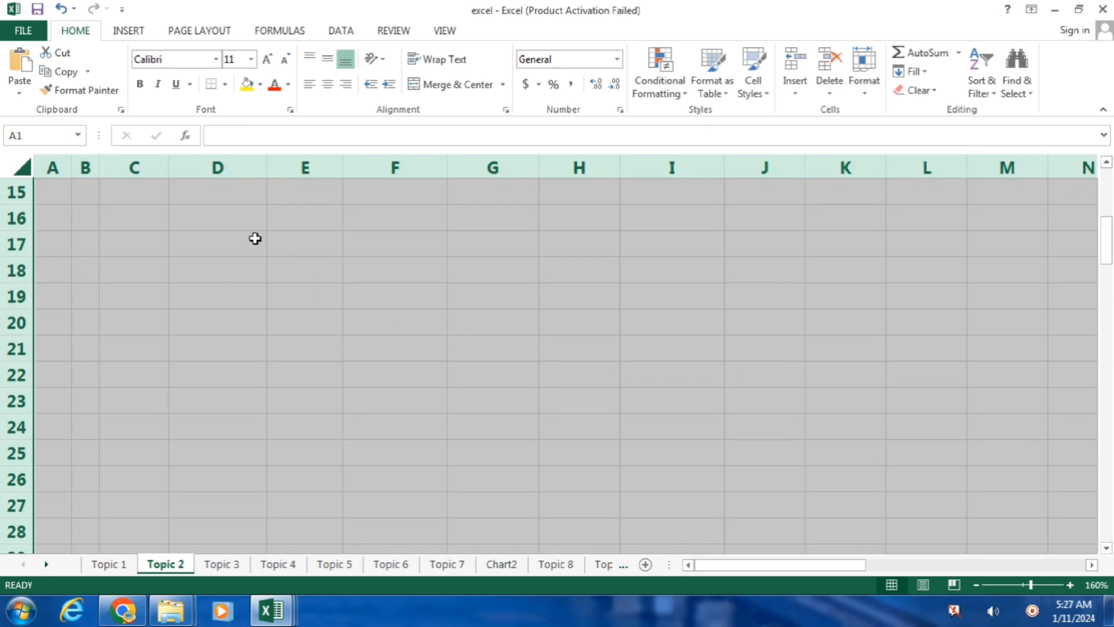
{"action": "left_click", "coordinate": [261, 226]}
{"action": "type", "text": "january"}
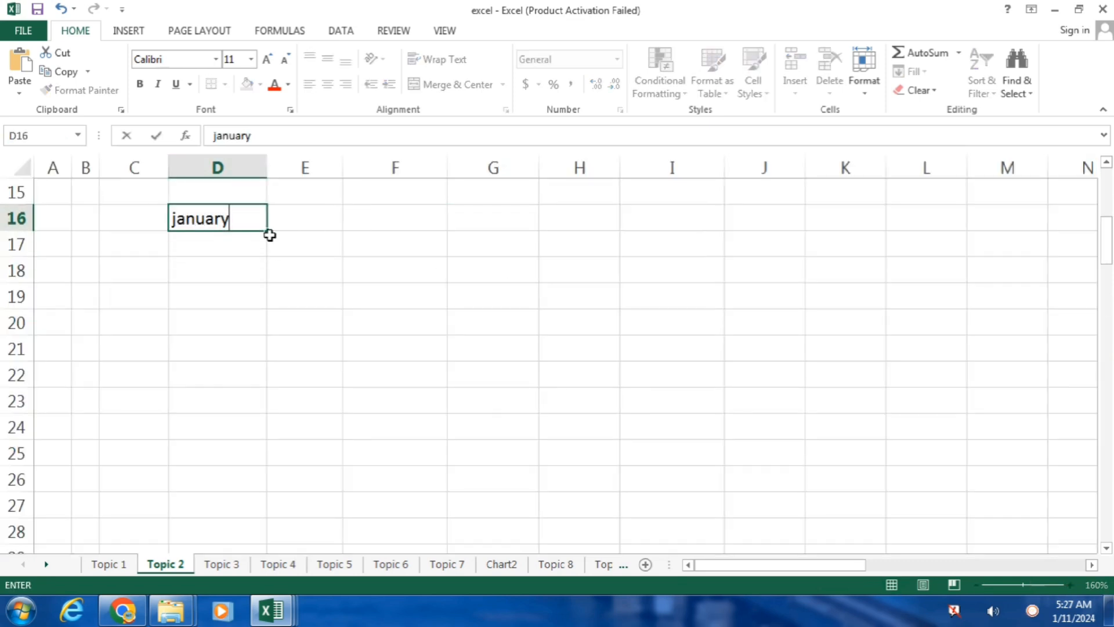
{"action": "left_click_drag", "start_coordinate": [267, 231], "coordinate": [249, 516]}
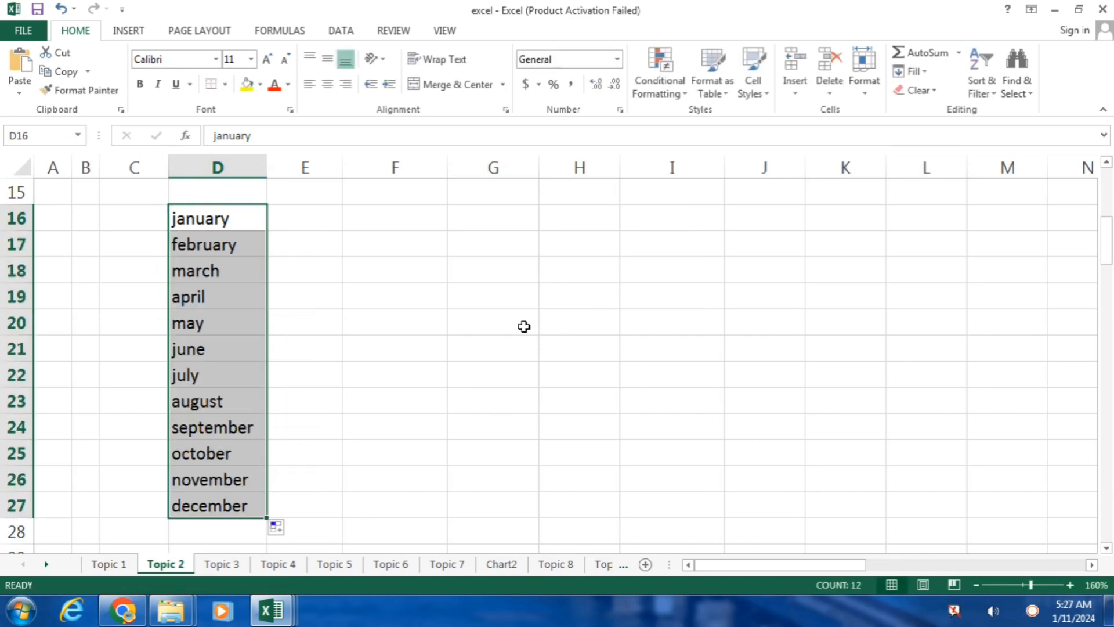
Enter the short month name jan in cell F16 and fill the series down to dec in F27
{"action": "left_click", "coordinate": [369, 216]}
{"action": "type", "text": "jan"}
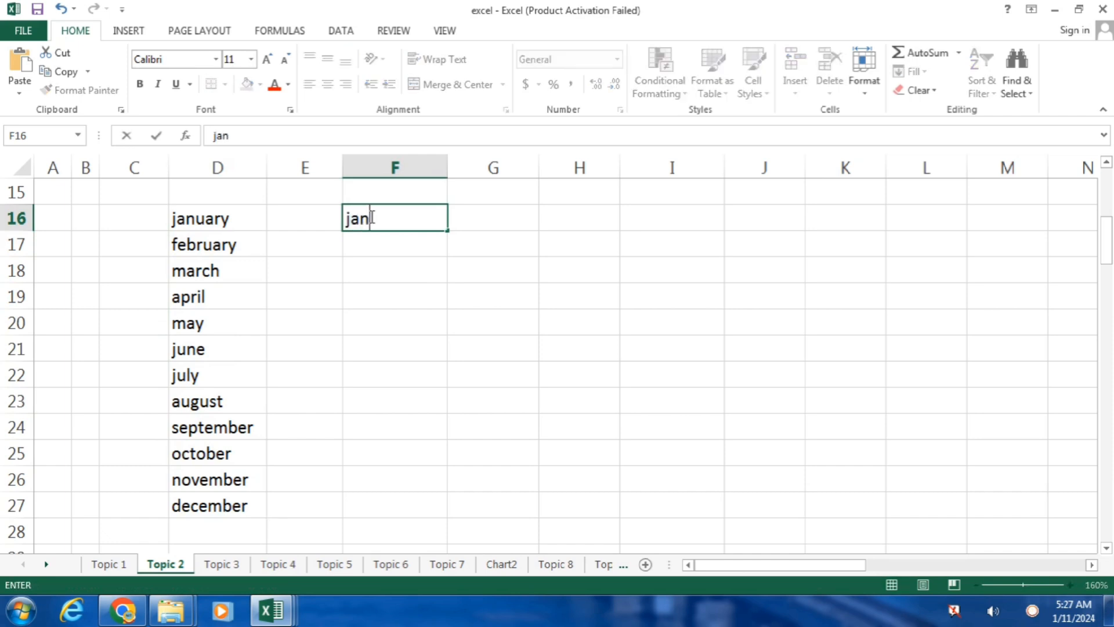
{"action": "left_click_drag", "start_coordinate": [448, 230], "coordinate": [392, 518]}
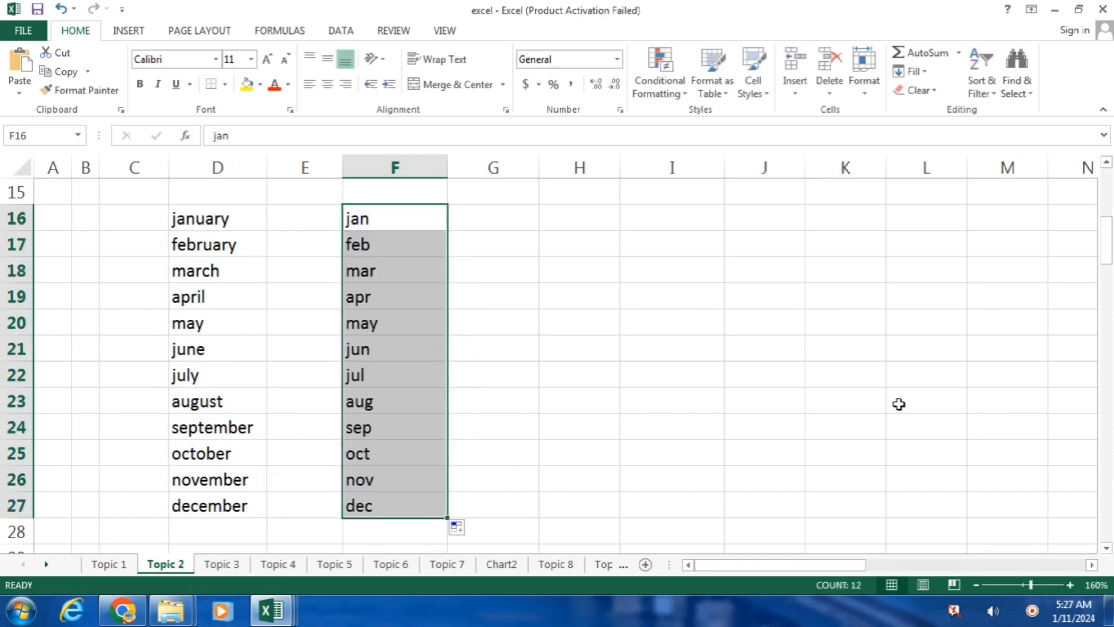
Fill the short month series from cell F16 across row 16 to dec in Q16
{"action": "left_click", "coordinate": [401, 228]}
{"action": "left_click_drag", "start_coordinate": [449, 232], "coordinate": [964, 232]}
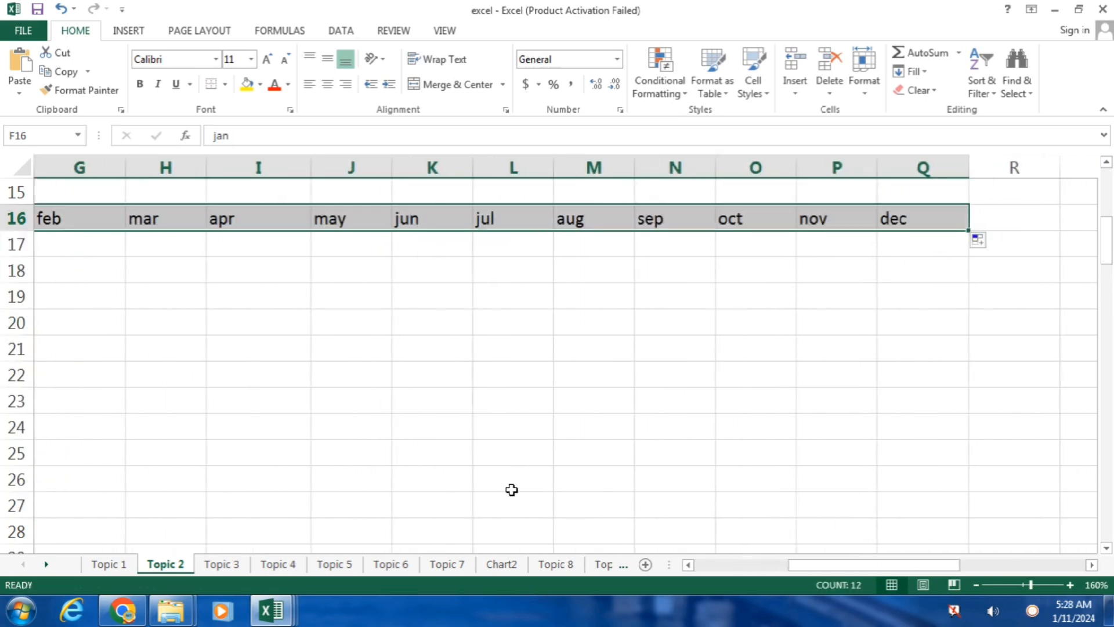
{"action": "left_click_drag", "start_coordinate": [903, 567], "coordinate": [302, 581]}
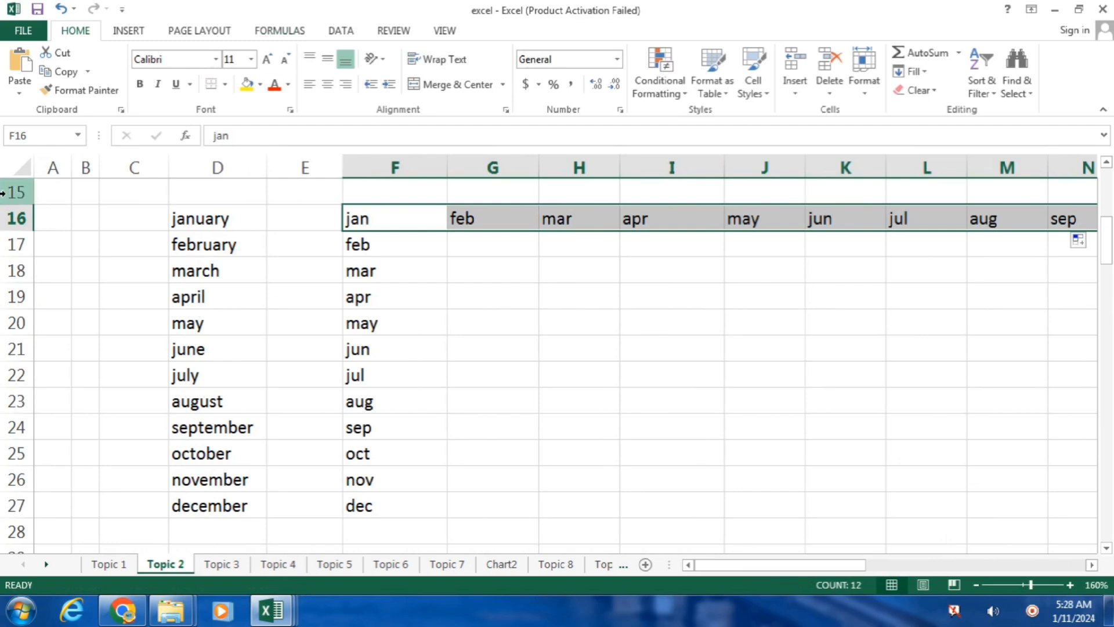
Clear all the month series by deleting the contents of the entire Topic 2 sheet
{"action": "left_click", "coordinate": [24, 169]}
{"action": "key", "text": "Delete"}
{"action": "left_click", "coordinate": [719, 307]}
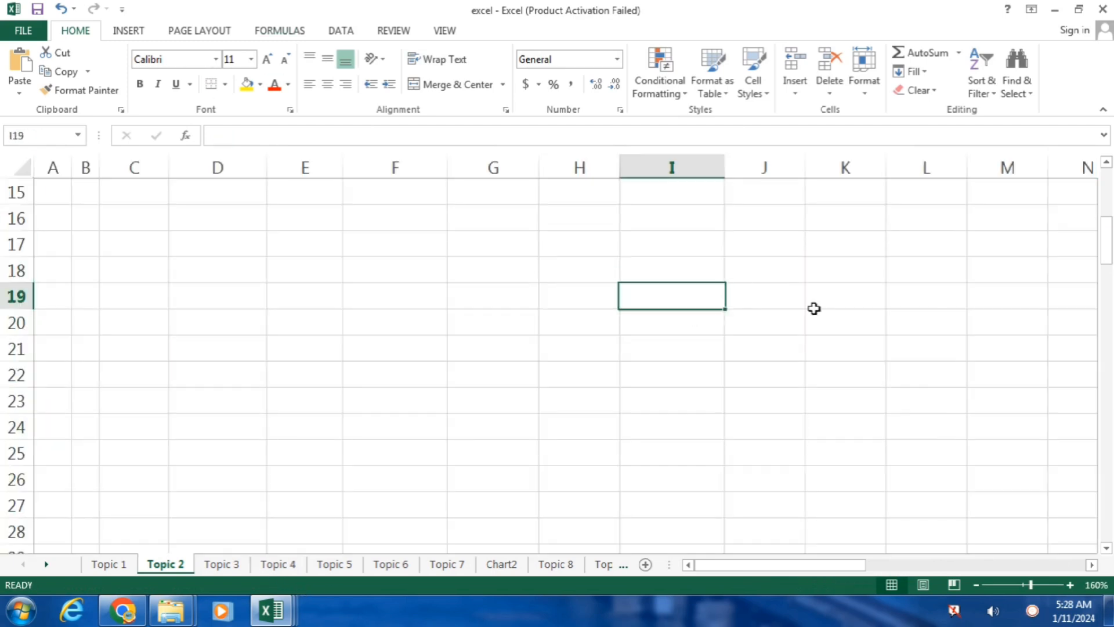
Enter the date 1/11/2024 in cell E9 and fill the date series down to row 54
{"action": "left_click_drag", "start_coordinate": [1106, 269], "coordinate": [1111, 210]}
{"action": "left_click", "coordinate": [334, 368]}
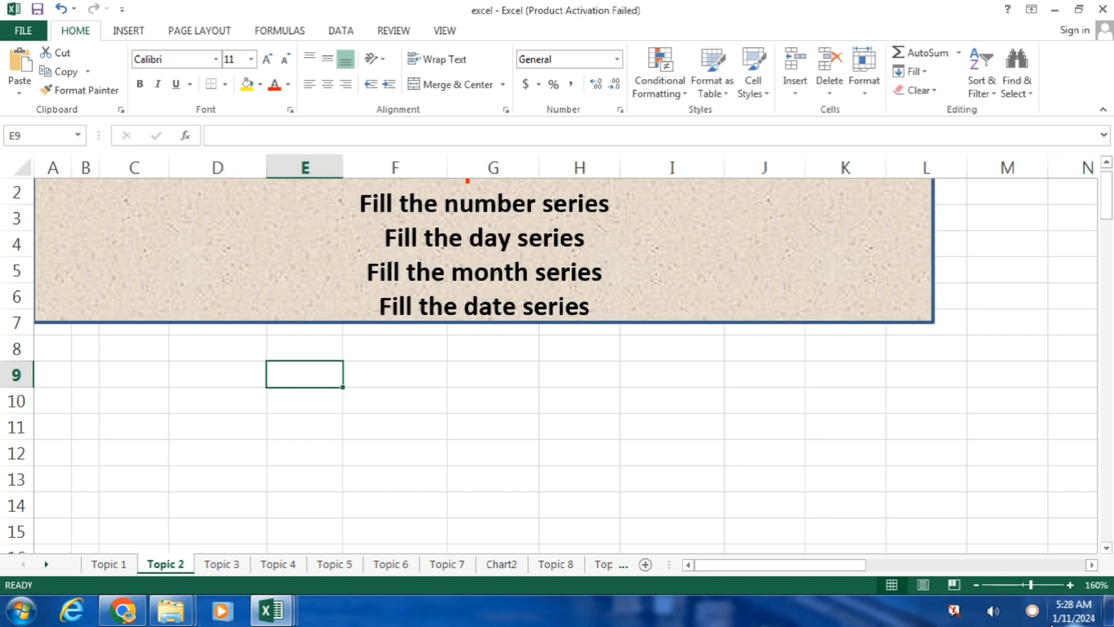
{"action": "mouse_move", "coordinate": [1049, 624]}
{"action": "type", "text": "1"}
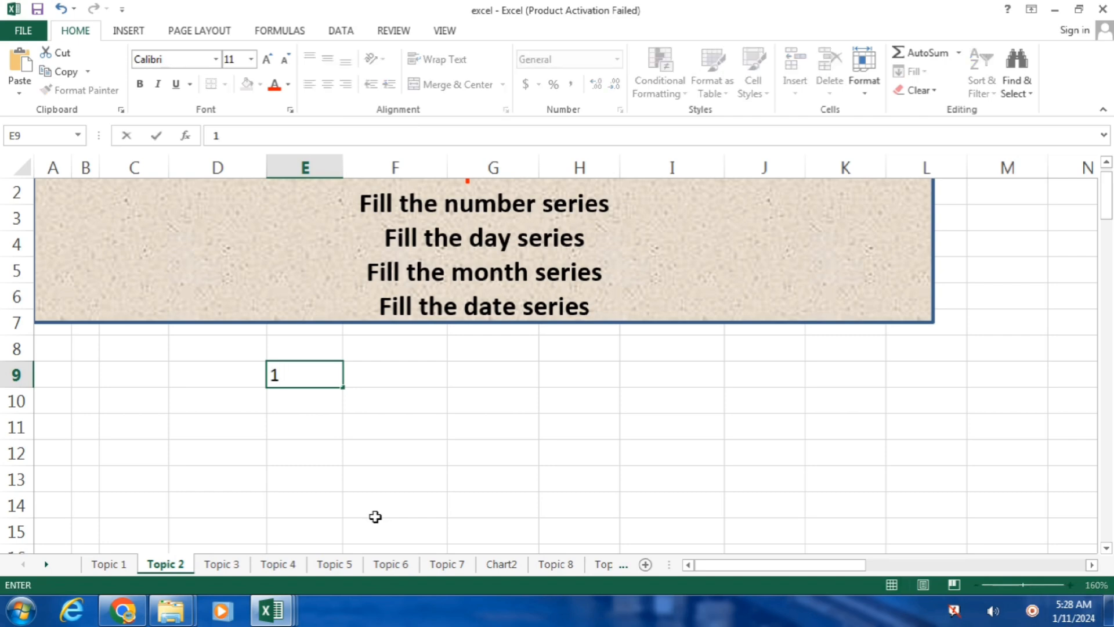
{"action": "type", "text": "/11/2024"}
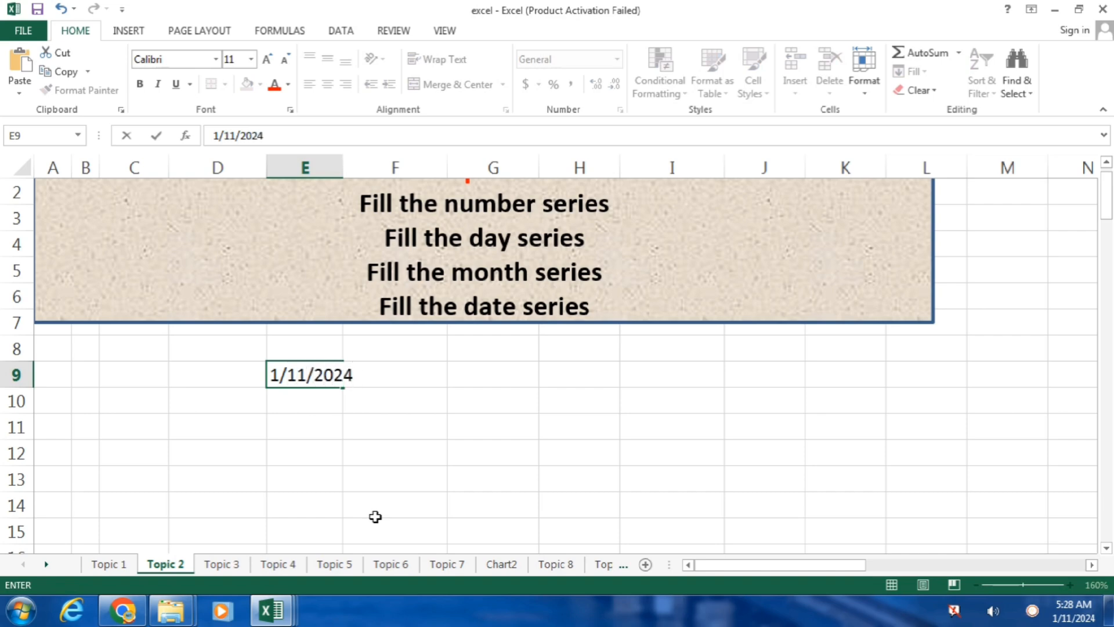
{"action": "key", "text": "Return"}
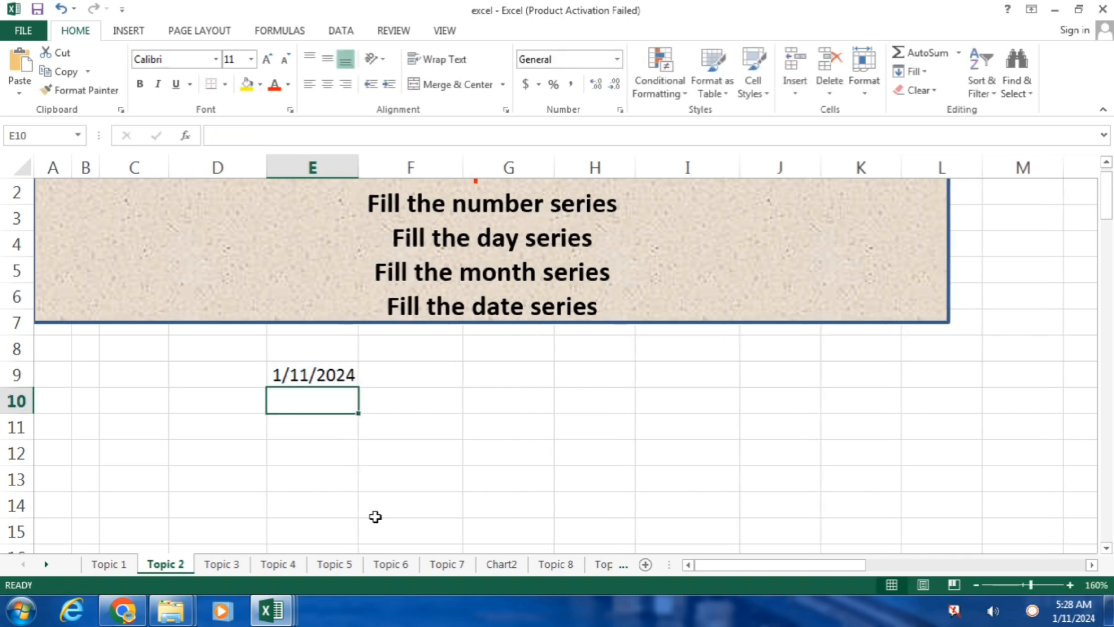
{"action": "left_click", "coordinate": [323, 378]}
{"action": "left_click_drag", "start_coordinate": [359, 390], "coordinate": [339, 621]}
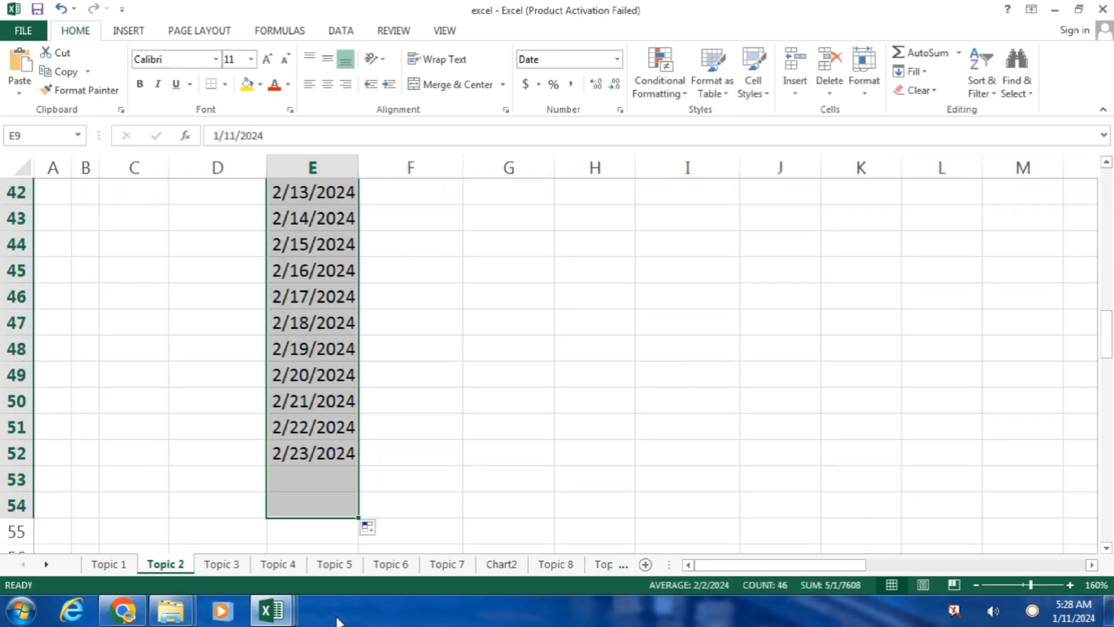
{"action": "left_click_drag", "start_coordinate": [1105, 348], "coordinate": [1105, 284]}
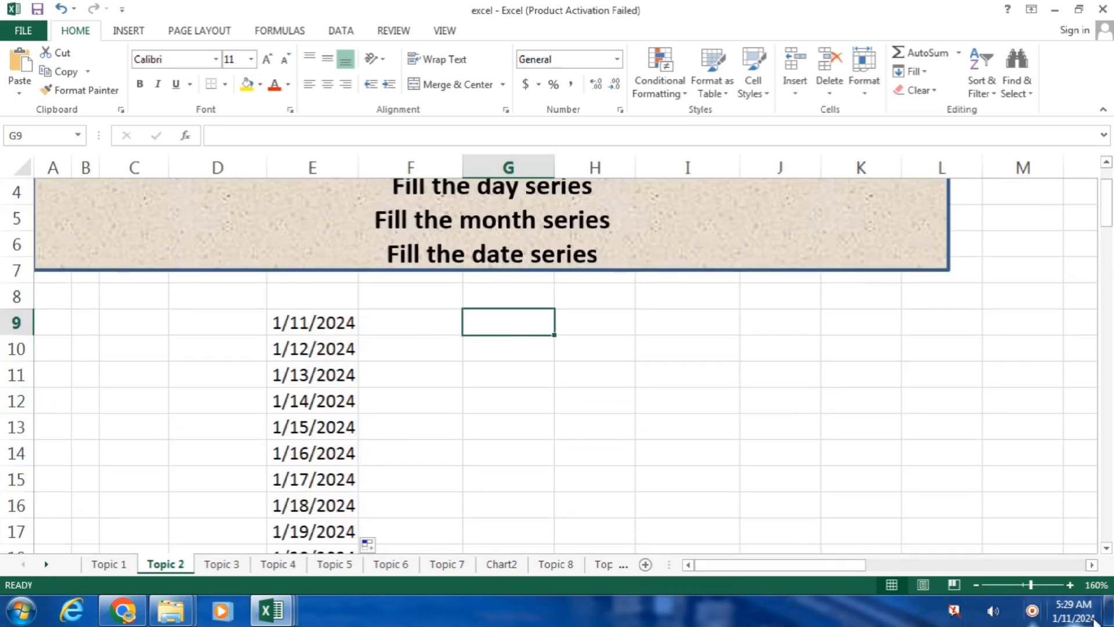
Check the system calendar and review the Date category's number formats for cell G9 without applying one
{"action": "left_click", "coordinate": [1078, 617]}
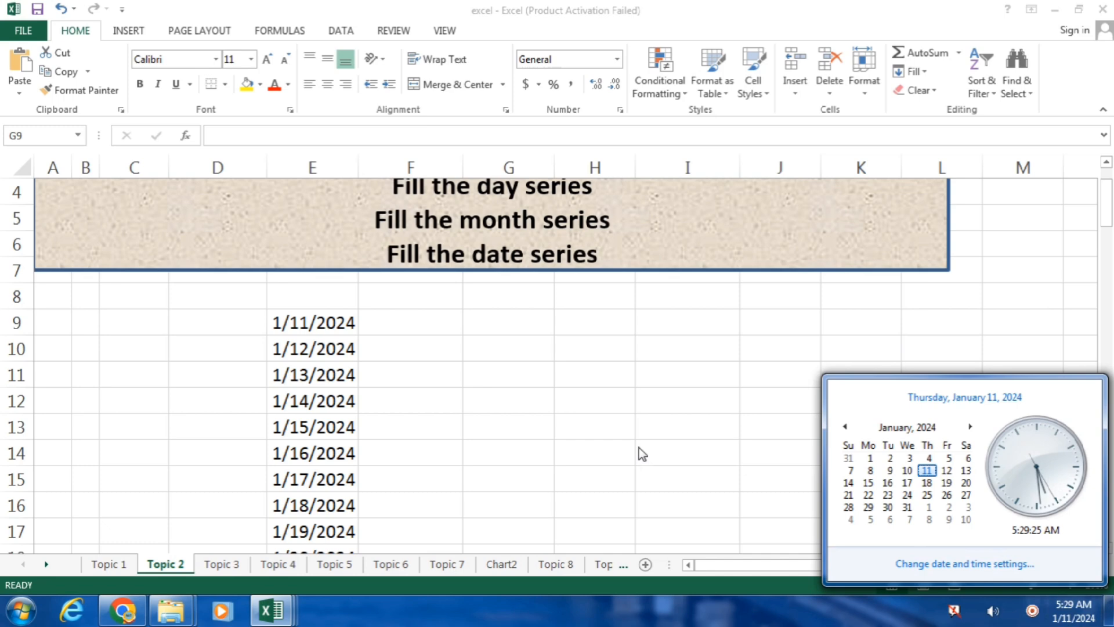
{"action": "left_click", "coordinate": [550, 412]}
{"action": "left_click", "coordinate": [617, 60]}
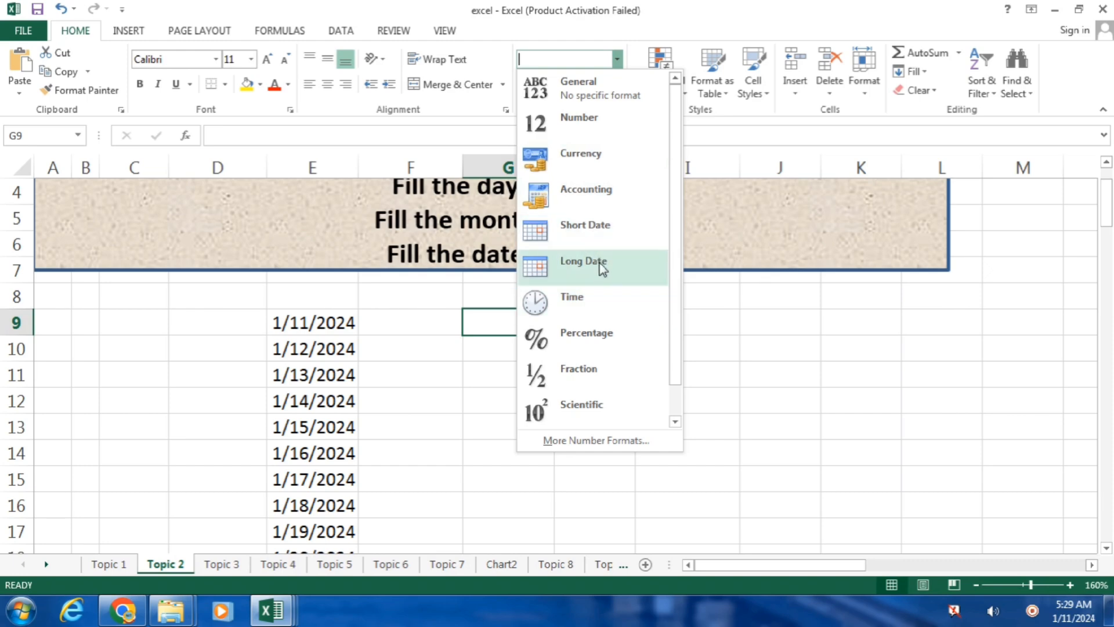
{"action": "left_click", "coordinate": [589, 443]}
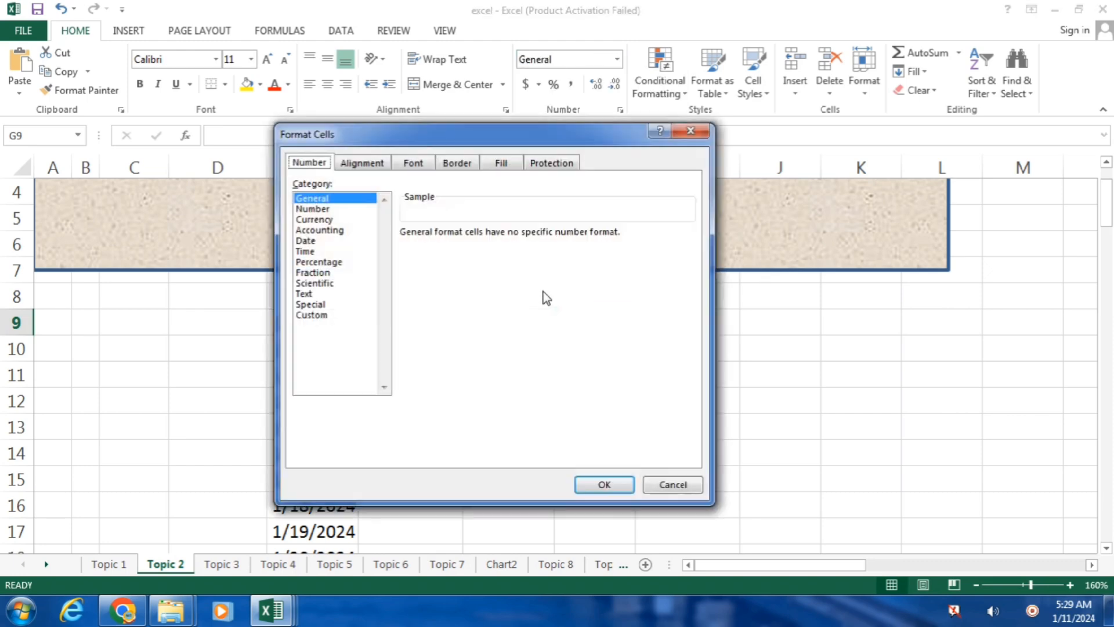
{"action": "left_click", "coordinate": [306, 241]}
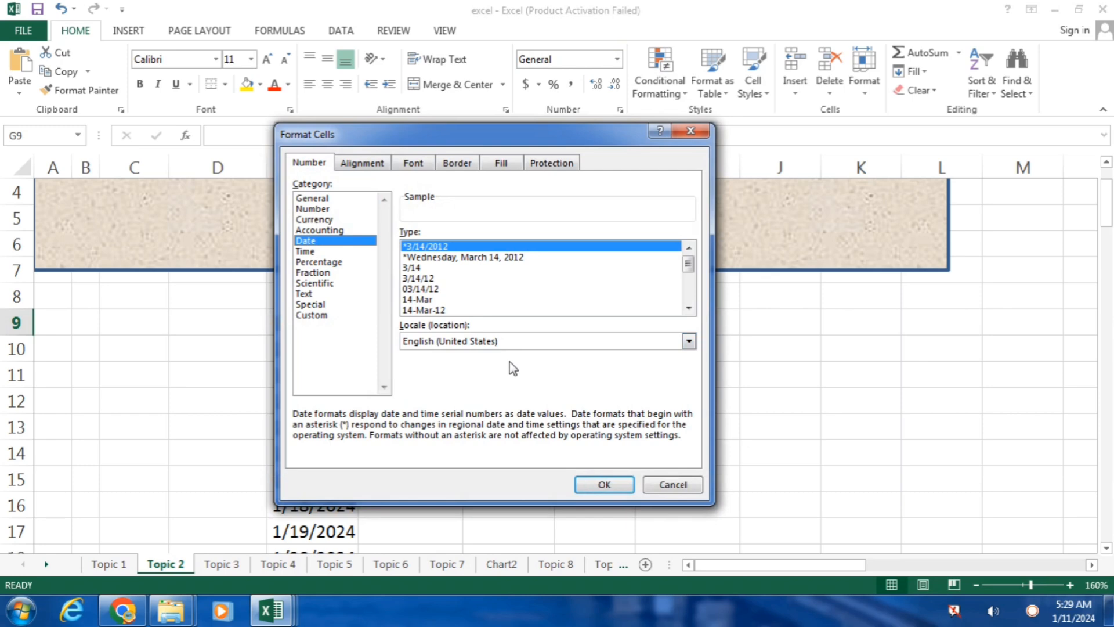
{"action": "left_click", "coordinate": [673, 487]}
{"action": "left_click", "coordinate": [847, 378]}
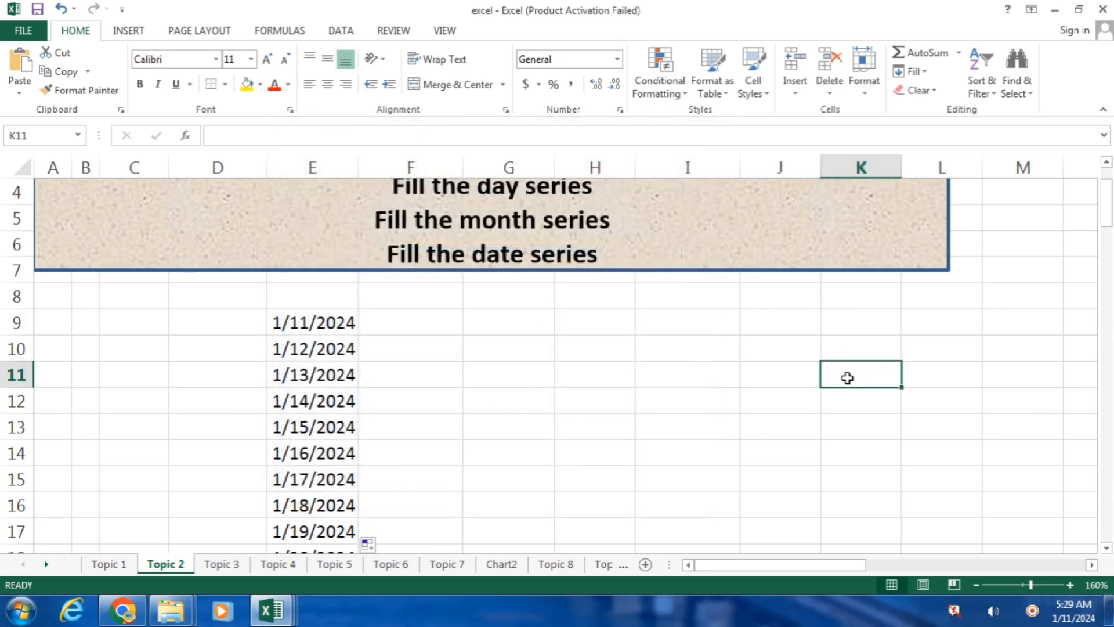
Review the Topic 1 sheet and return to the heading of the Topic 2 sheet
{"action": "left_click", "coordinate": [117, 566]}
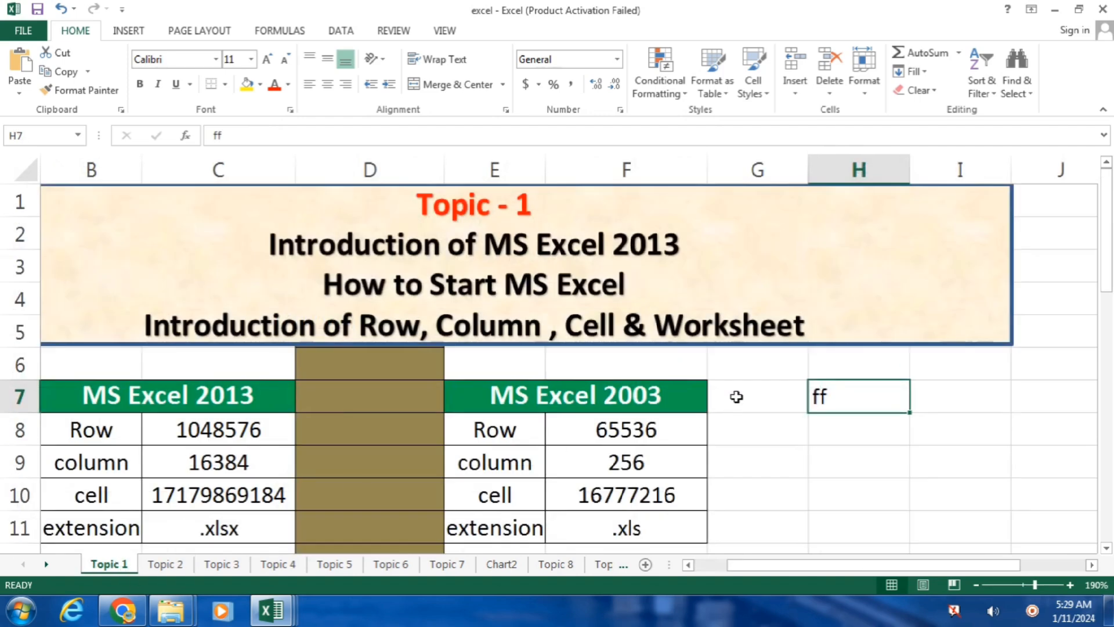
{"action": "left_click_drag", "start_coordinate": [931, 561], "coordinate": [900, 561]}
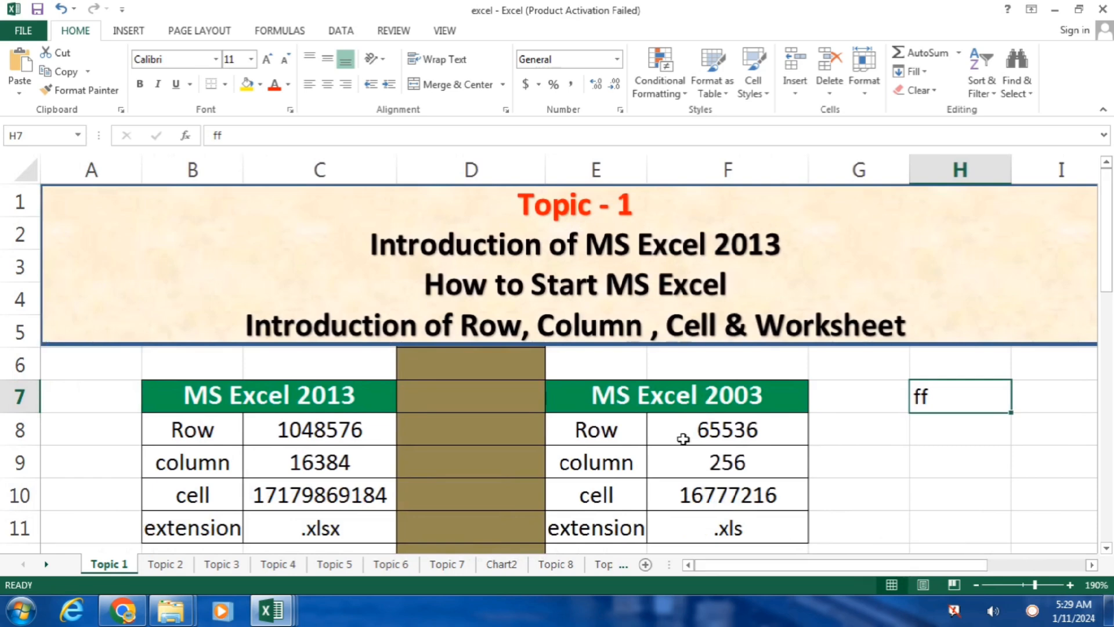
{"action": "left_click", "coordinate": [165, 564]}
{"action": "left_click_drag", "start_coordinate": [1106, 232], "coordinate": [1106, 186]}
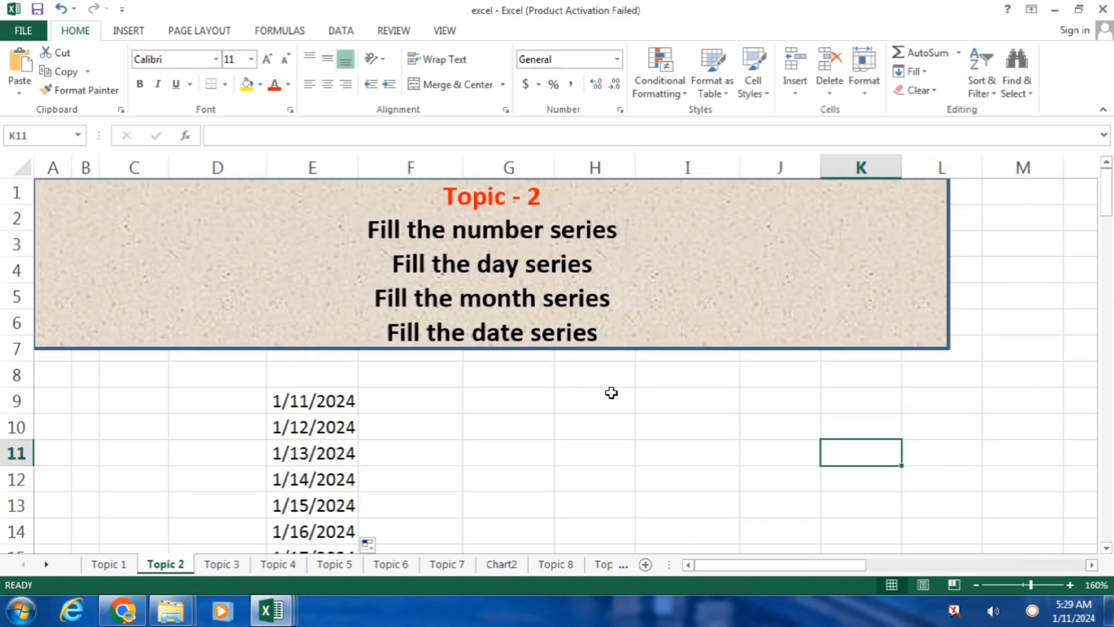
{"action": "left_click", "coordinate": [629, 462]}
Launch Excel with the Windows Run command excel and create a blank workbook
{"action": "key", "text": "super+r"}
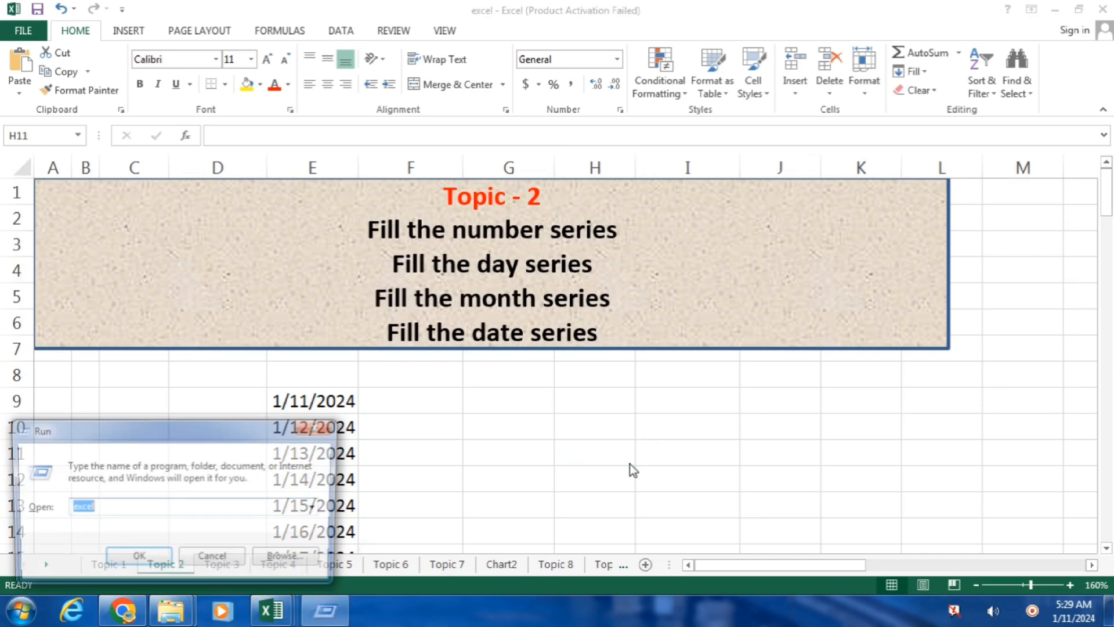
{"action": "type", "text": "excel"}
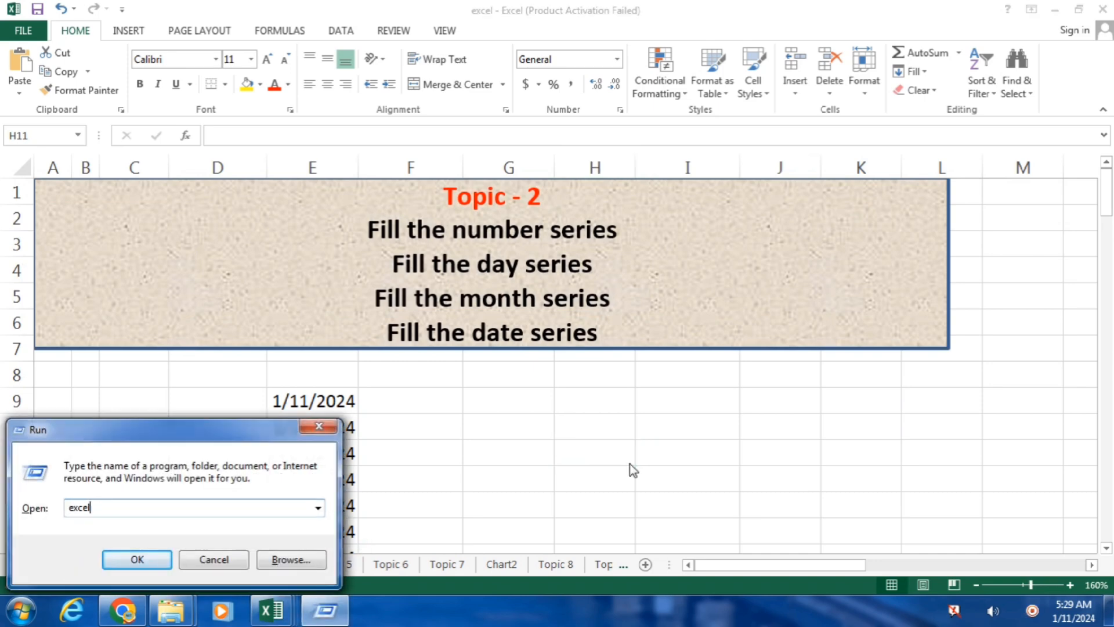
{"action": "key", "text": "Return"}
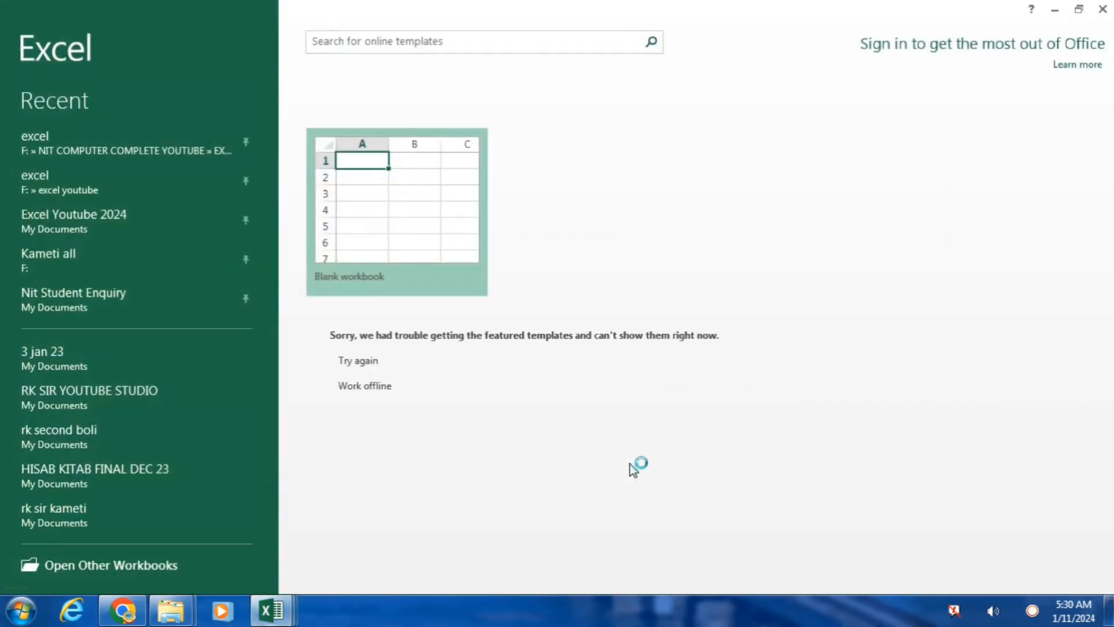
{"action": "left_click", "coordinate": [383, 212]}
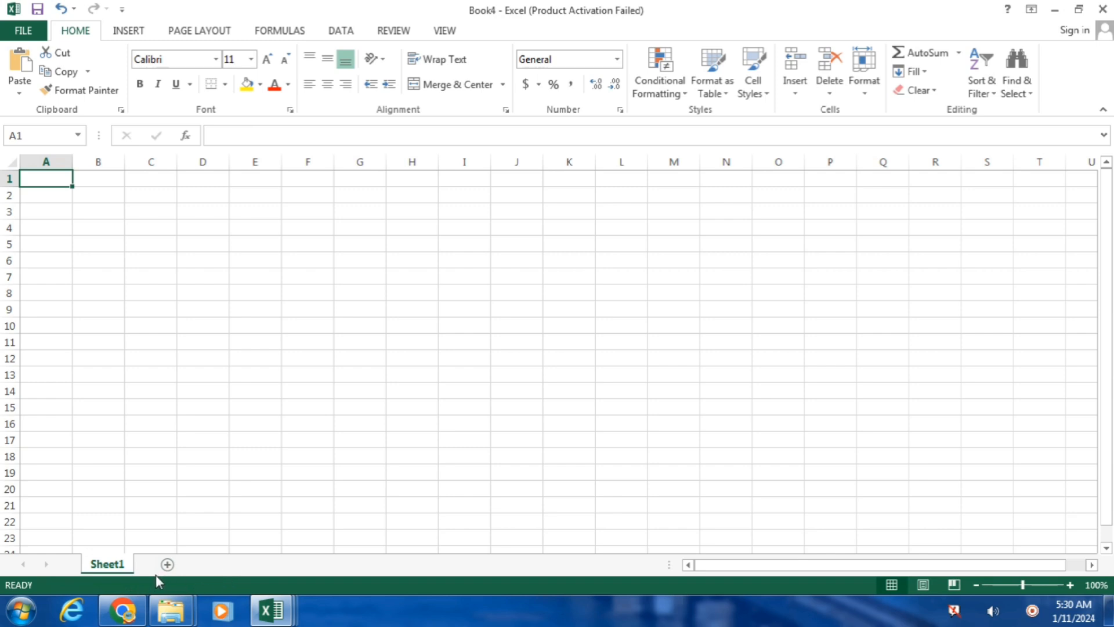
Add four new worksheets, Sheet2 through Sheet5, to the blank workbook
{"action": "left_click", "coordinate": [167, 564]}
{"action": "left_click", "coordinate": [220, 564]}
{"action": "left_click", "coordinate": [272, 564]}
{"action": "left_click", "coordinate": [325, 565]}
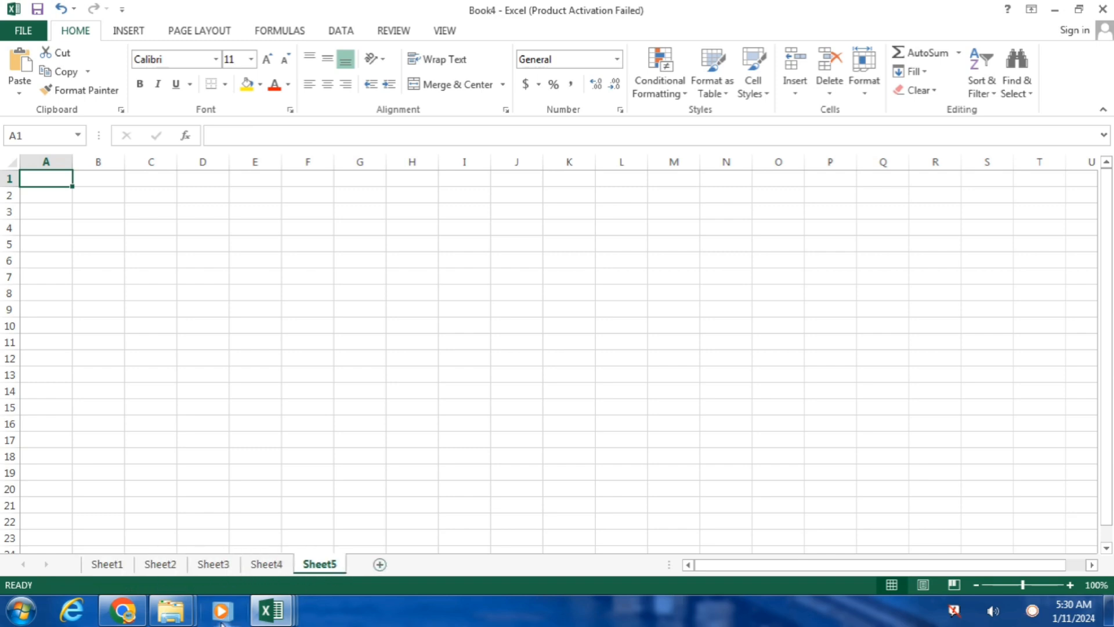
Rename Sheet1 as Counting and Sheet2 as Table
{"action": "left_click", "coordinate": [109, 566]}
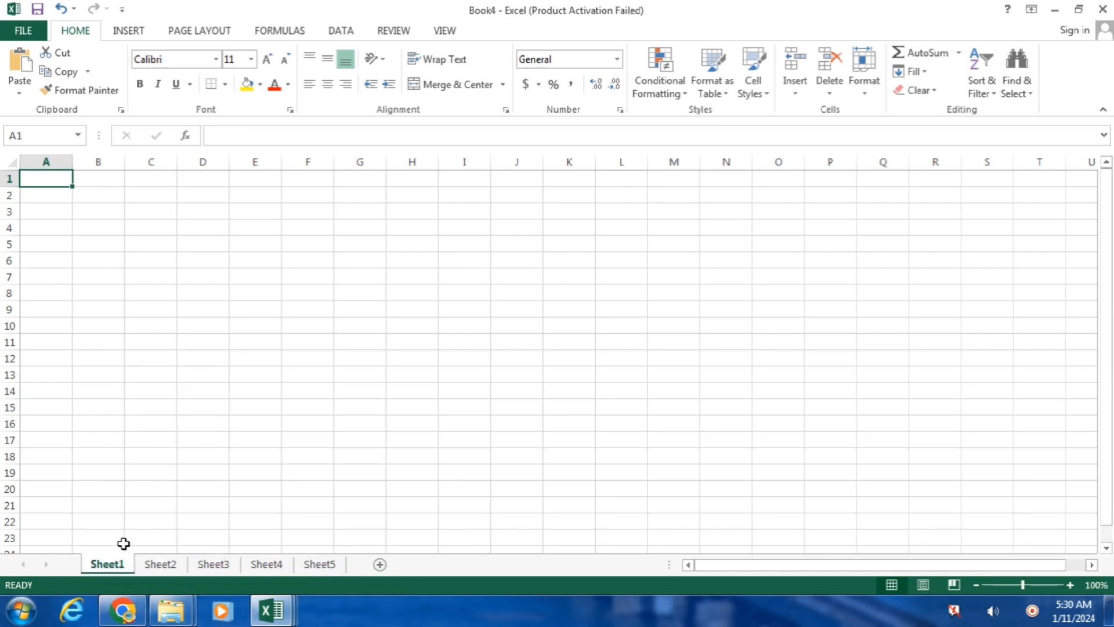
{"action": "right_click", "coordinate": [110, 564]}
{"action": "left_click", "coordinate": [173, 411]}
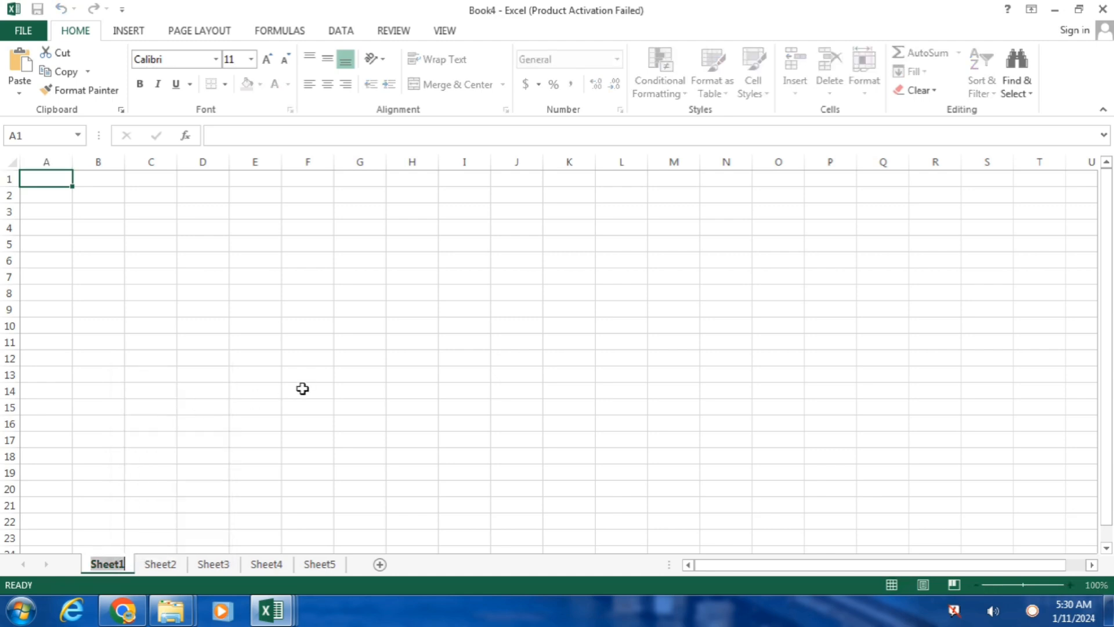
{"action": "type", "text": "Counting"}
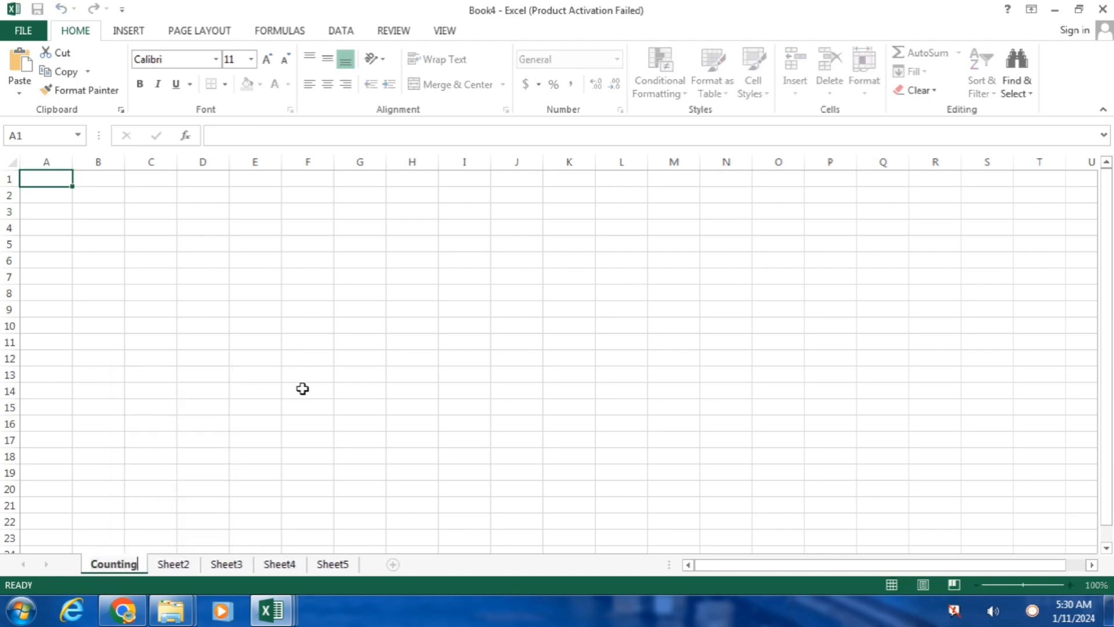
{"action": "right_click", "coordinate": [178, 564]}
{"action": "left_click", "coordinate": [225, 414]}
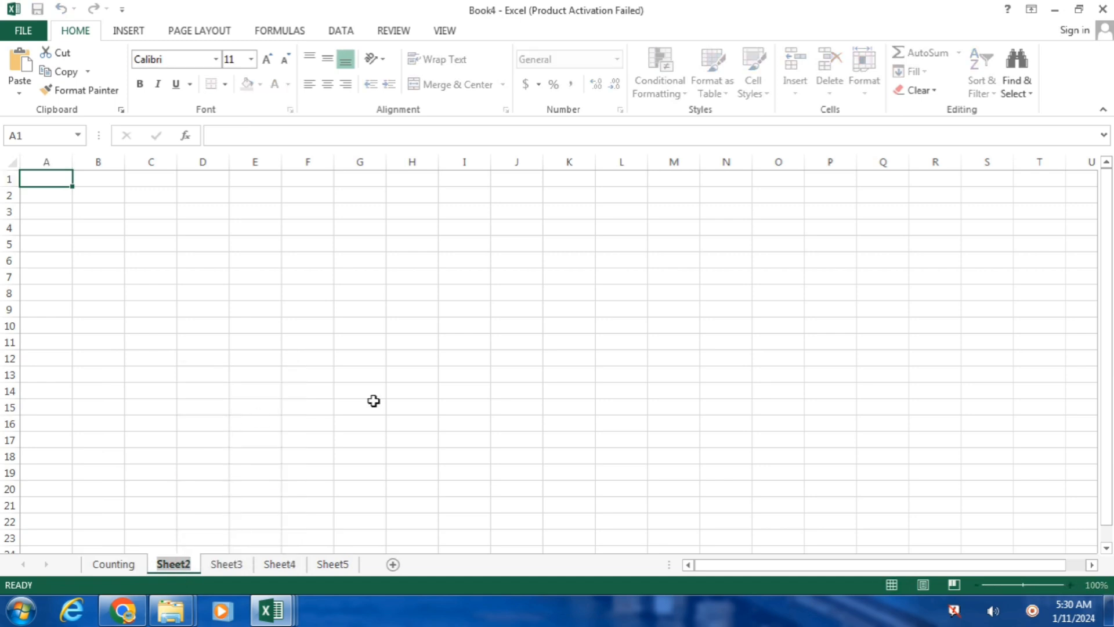
{"action": "type", "text": "Table"}
{"action": "key", "text": "Return"}
Rename Sheet3 as Week's Name and Sheet4 as Month's Name
{"action": "left_click", "coordinate": [220, 564]}
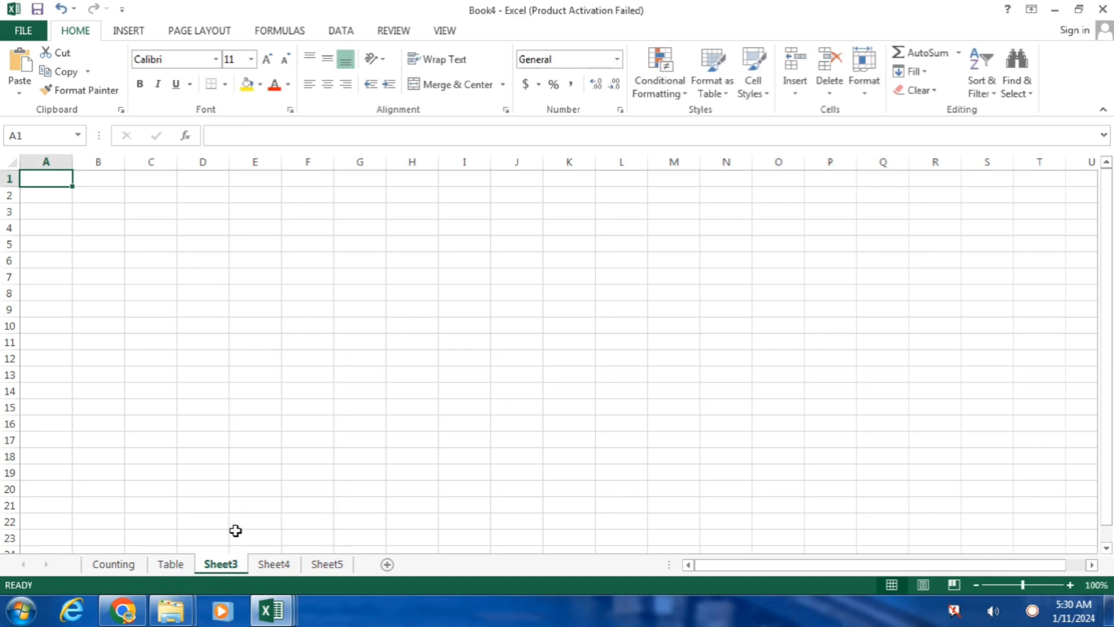
{"action": "right_click", "coordinate": [230, 566]}
{"action": "left_click", "coordinate": [277, 412]}
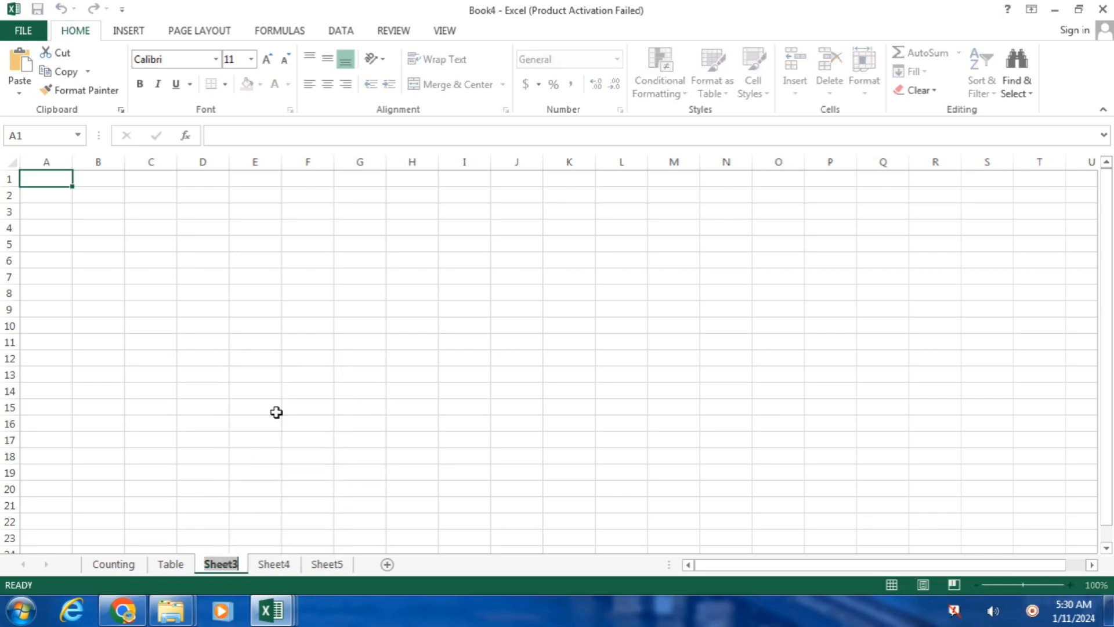
{"action": "type", "text": "Wee"}
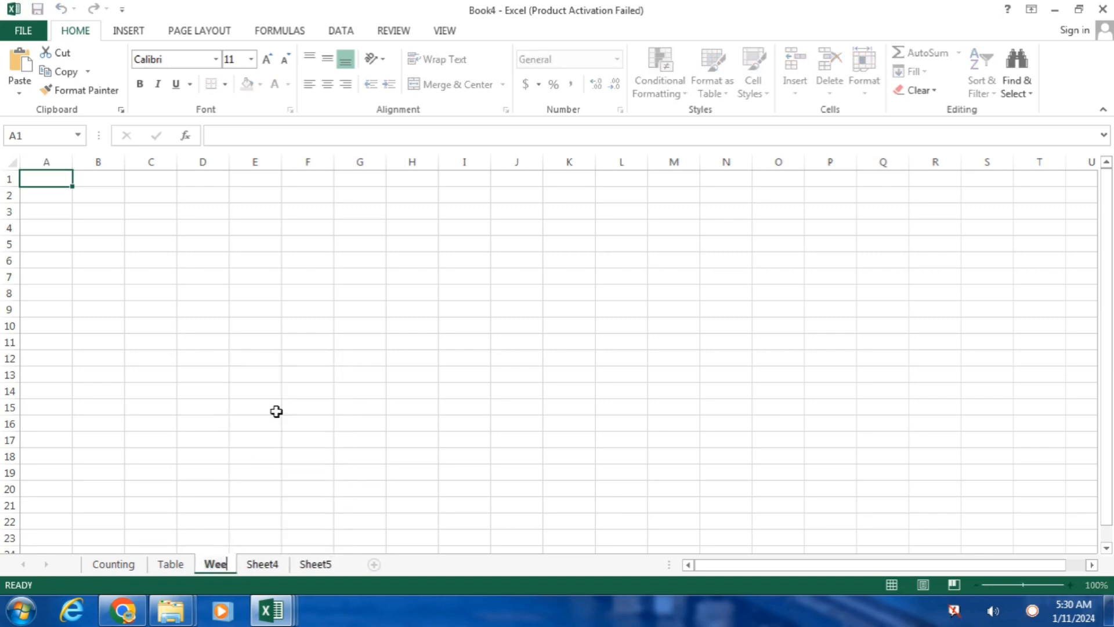
{"action": "type", "text": "k's N"}
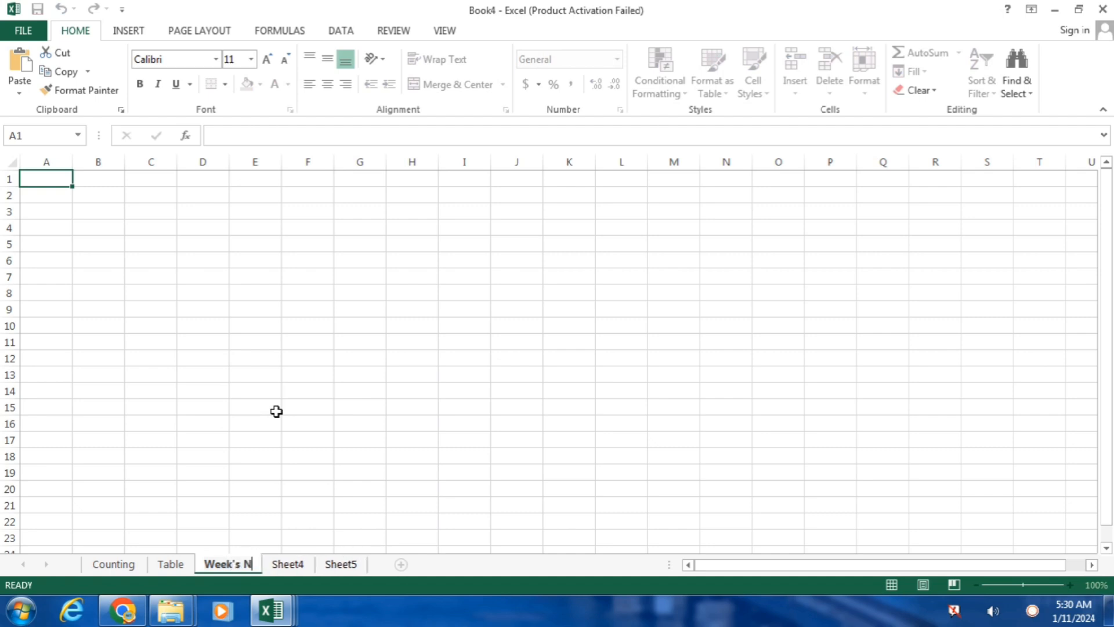
{"action": "type", "text": "ame"}
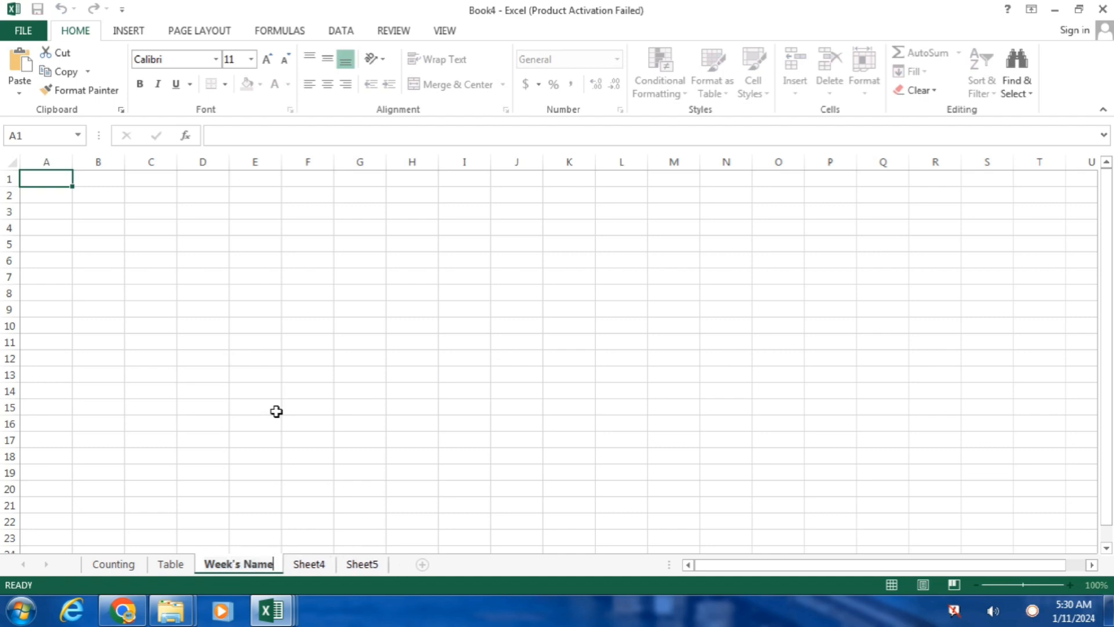
{"action": "left_click", "coordinate": [306, 565]}
{"action": "right_click", "coordinate": [306, 565]}
{"action": "left_click", "coordinate": [357, 413]}
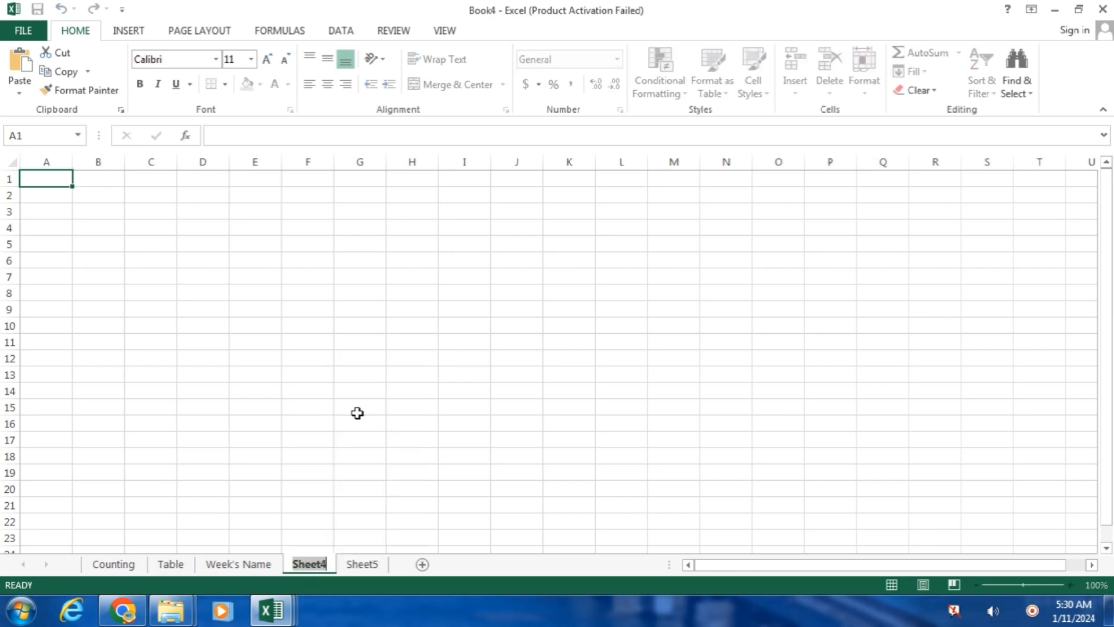
{"action": "type", "text": "Month's Name"}
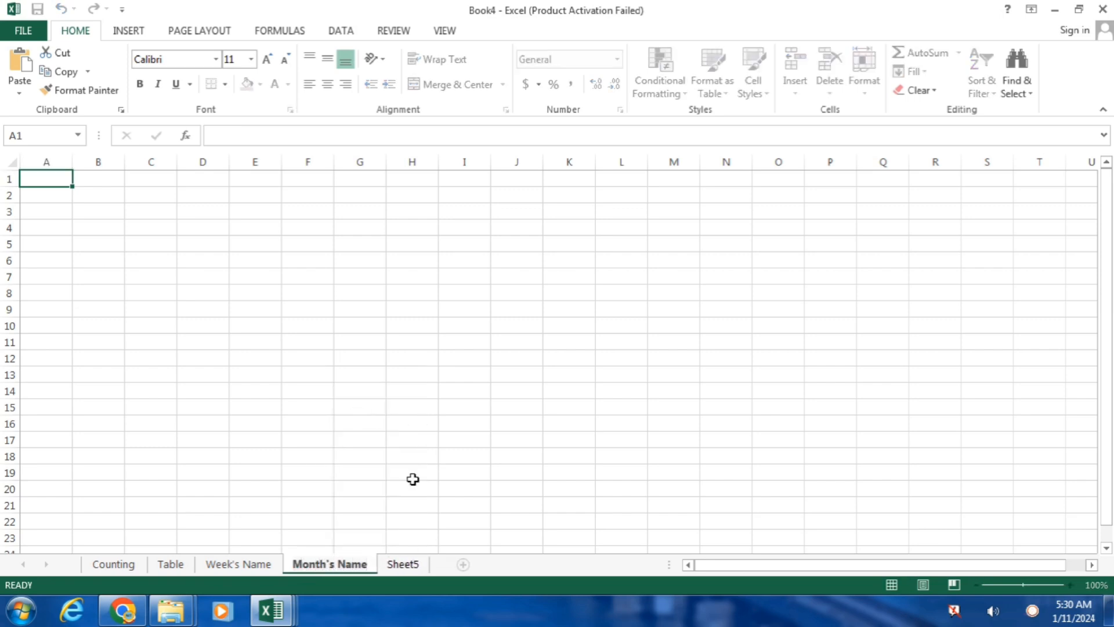
Rename Sheet5 as Date
{"action": "right_click", "coordinate": [405, 564]}
{"action": "left_click", "coordinate": [442, 411]}
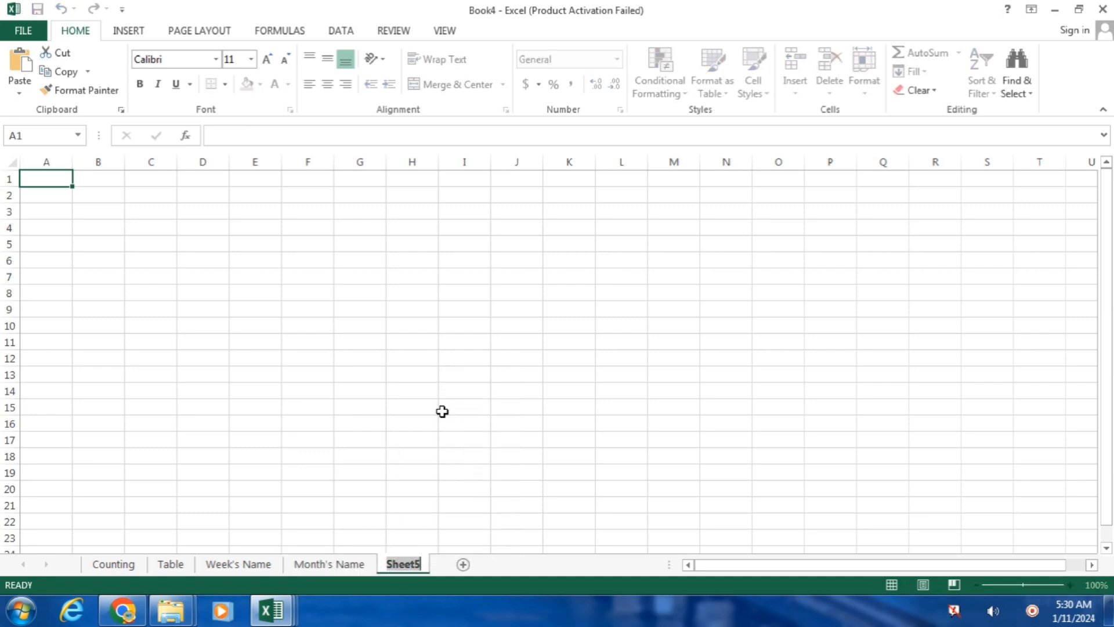
{"action": "type", "text": "Date"}
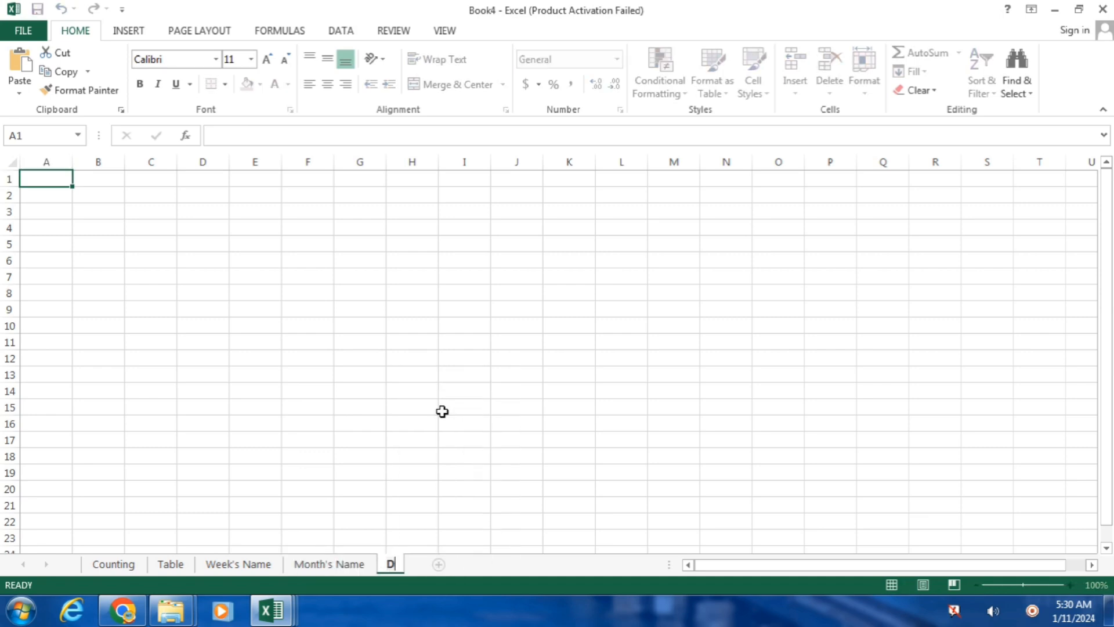
{"action": "left_click", "coordinate": [345, 440]}
On the Counting sheet, enter 1 and 2 in A1 and A2 and fill the series down to 10 in A10
{"action": "left_click", "coordinate": [119, 566]}
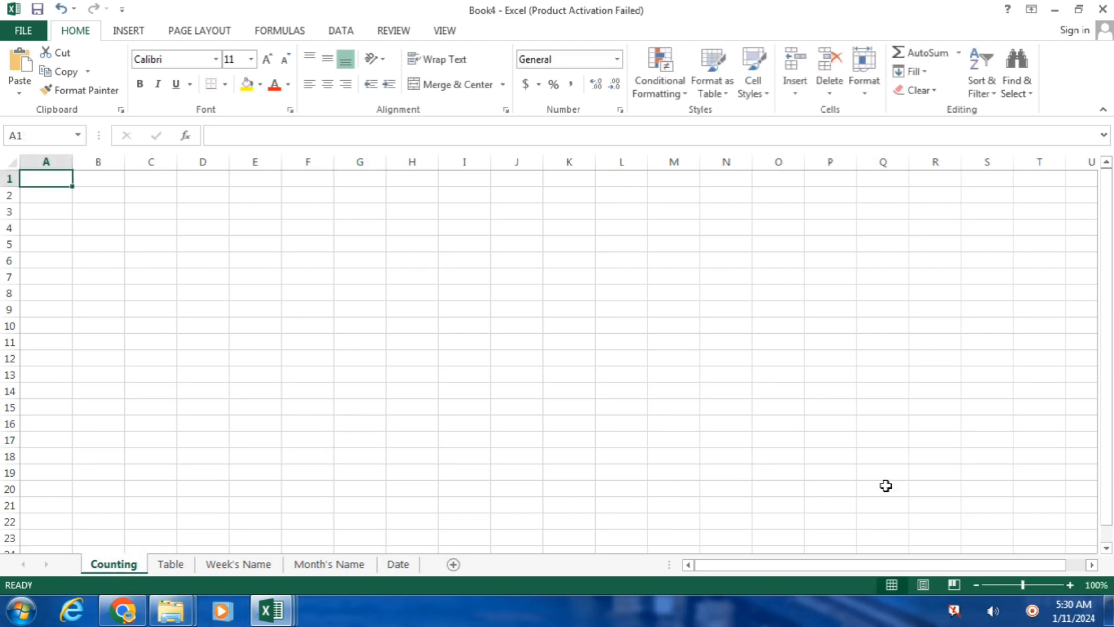
{"action": "left_click", "coordinate": [1071, 585]}
{"action": "left_click", "coordinate": [1071, 585]}
{"action": "left_click", "coordinate": [1071, 585]}
{"action": "left_click", "coordinate": [1071, 585]}
{"action": "left_click", "coordinate": [1071, 585]}
{"action": "left_click", "coordinate": [1070, 585]}
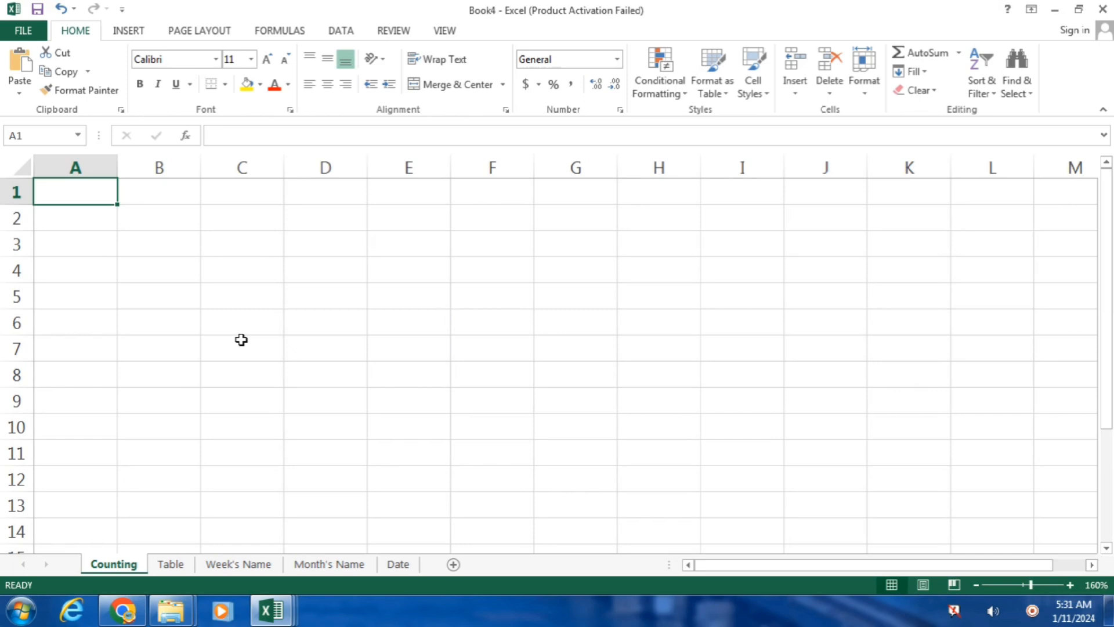
{"action": "type", "text": "1"}
{"action": "key", "text": "Return"}
{"action": "type", "text": "2"}
{"action": "key", "text": "Return"}
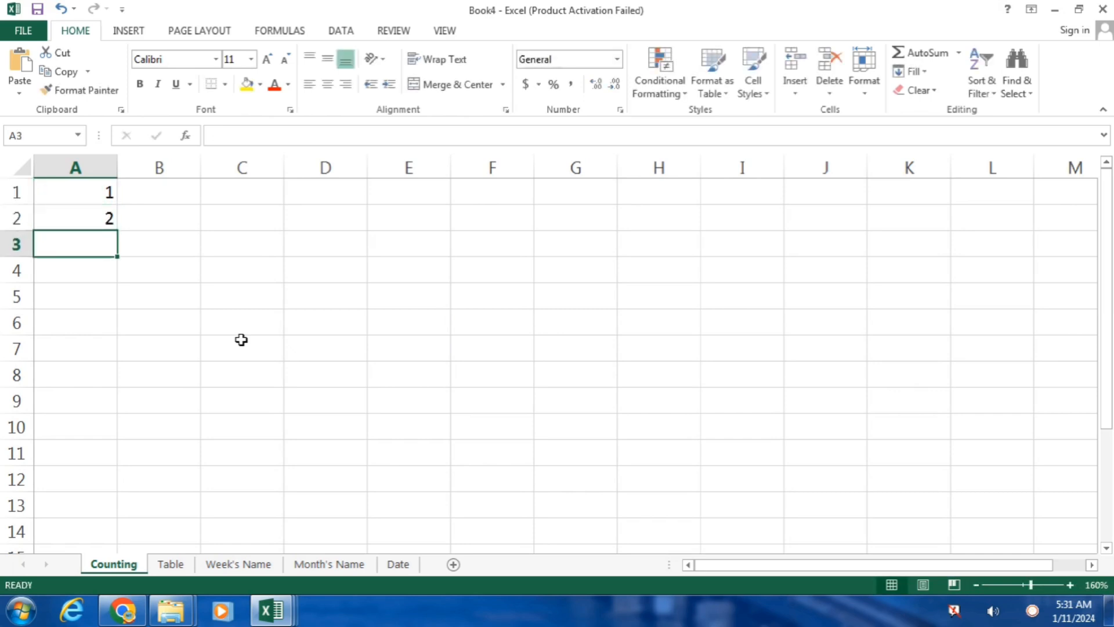
{"action": "left_click_drag", "start_coordinate": [92, 191], "coordinate": [95, 428]}
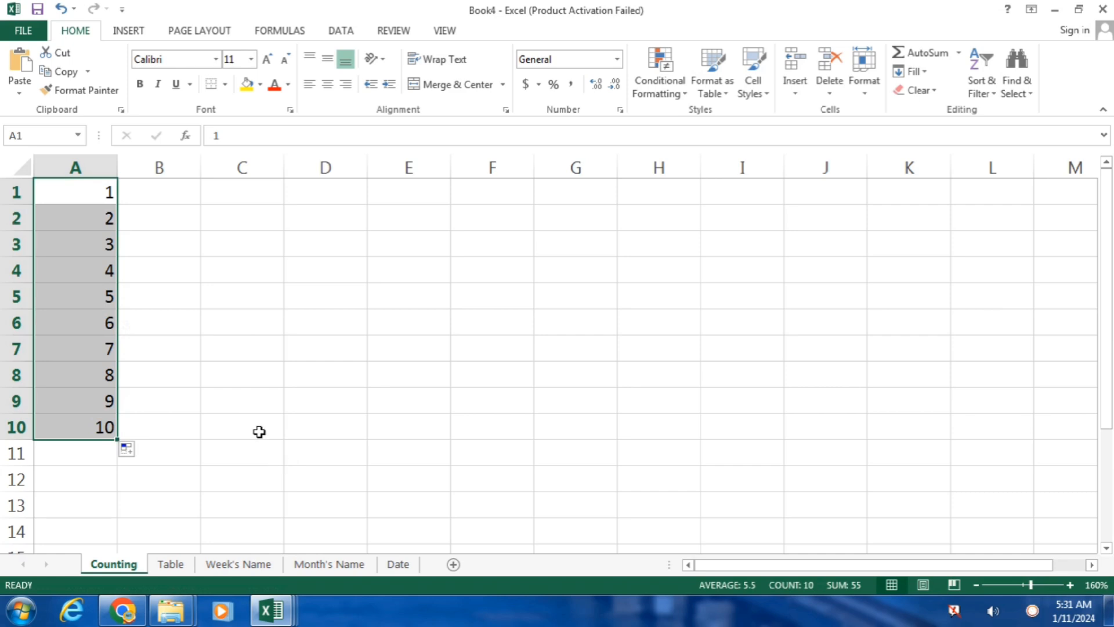
Enter 11 and 12 in B1 and B2 and fill the series down to 20 in B10
{"action": "left_click", "coordinate": [164, 199]}
{"action": "type", "text": "11"}
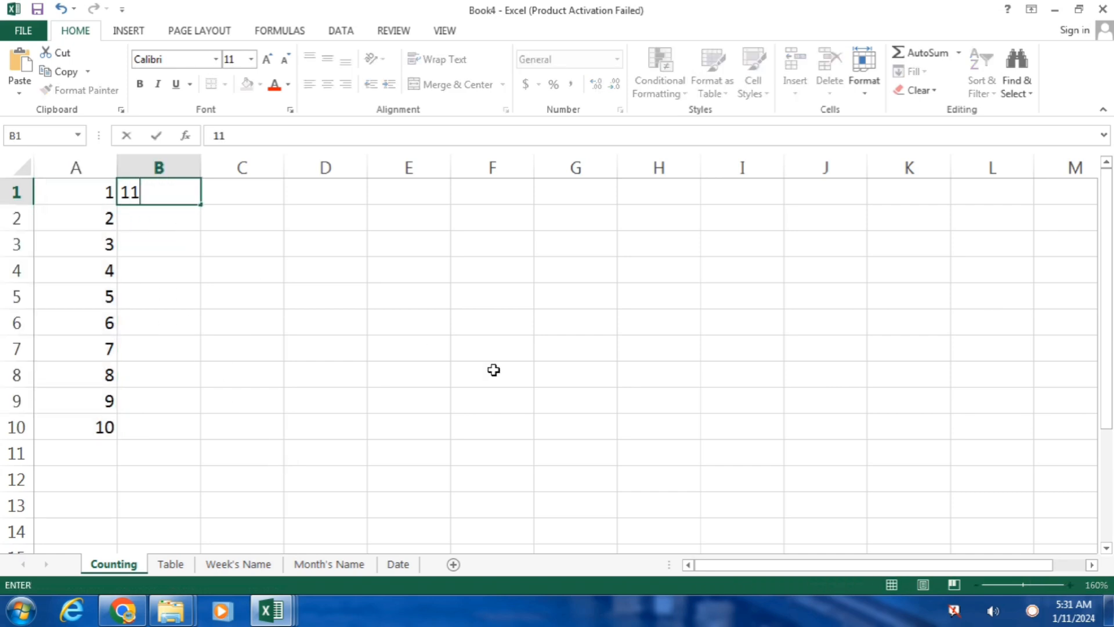
{"action": "key", "text": "Return"}
{"action": "type", "text": "12"}
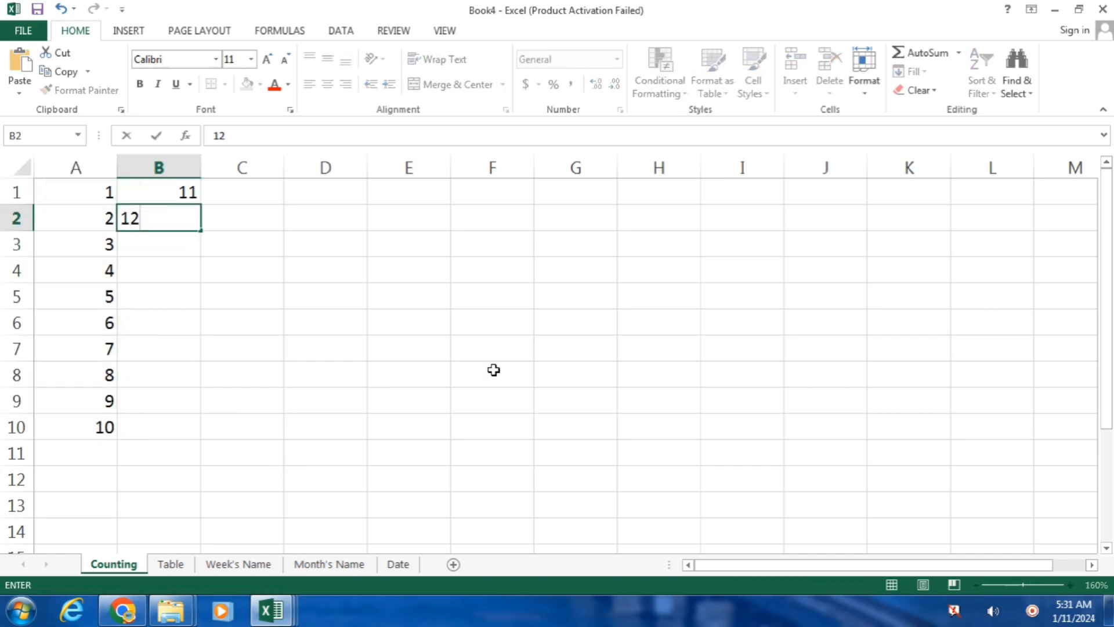
{"action": "key", "text": "Return"}
{"action": "left_click_drag", "start_coordinate": [162, 197], "coordinate": [167, 429]}
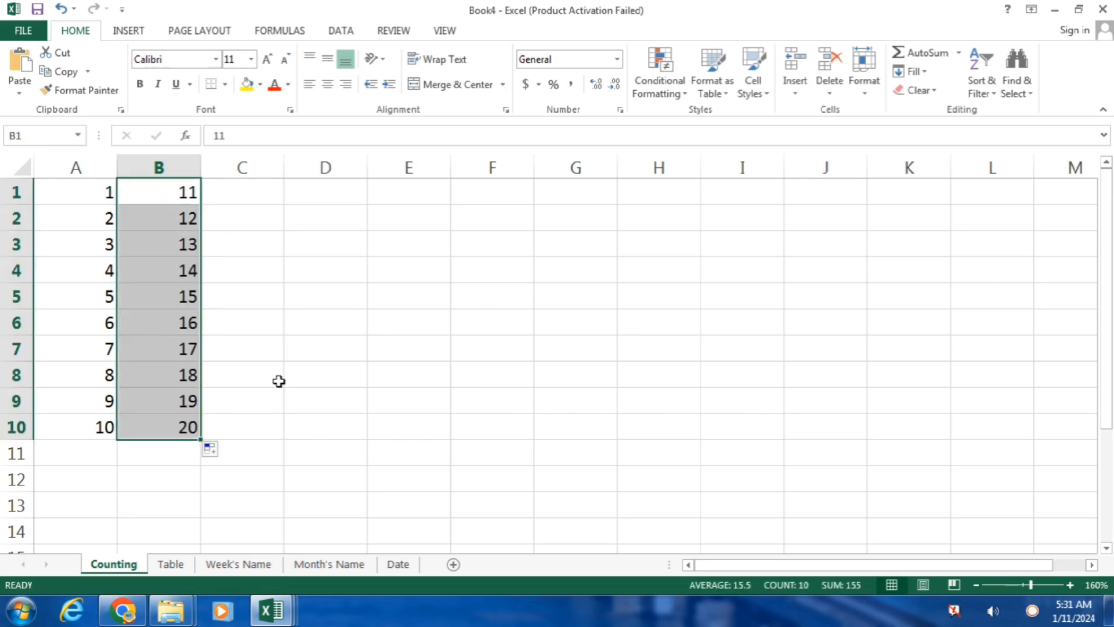
Enter 21 and 22 in C1 and C2 and fill the series down to 30 in C10
{"action": "left_click", "coordinate": [233, 190]}
{"action": "type", "text": "21"}
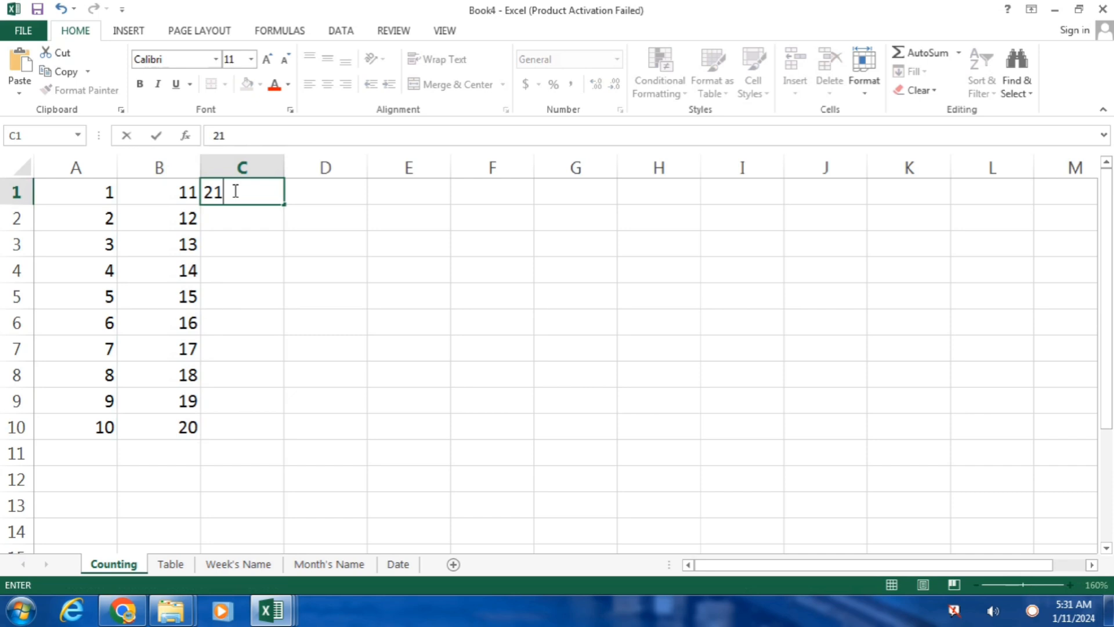
{"action": "key", "text": "Return"}
{"action": "type", "text": "22"}
{"action": "key", "text": "Return"}
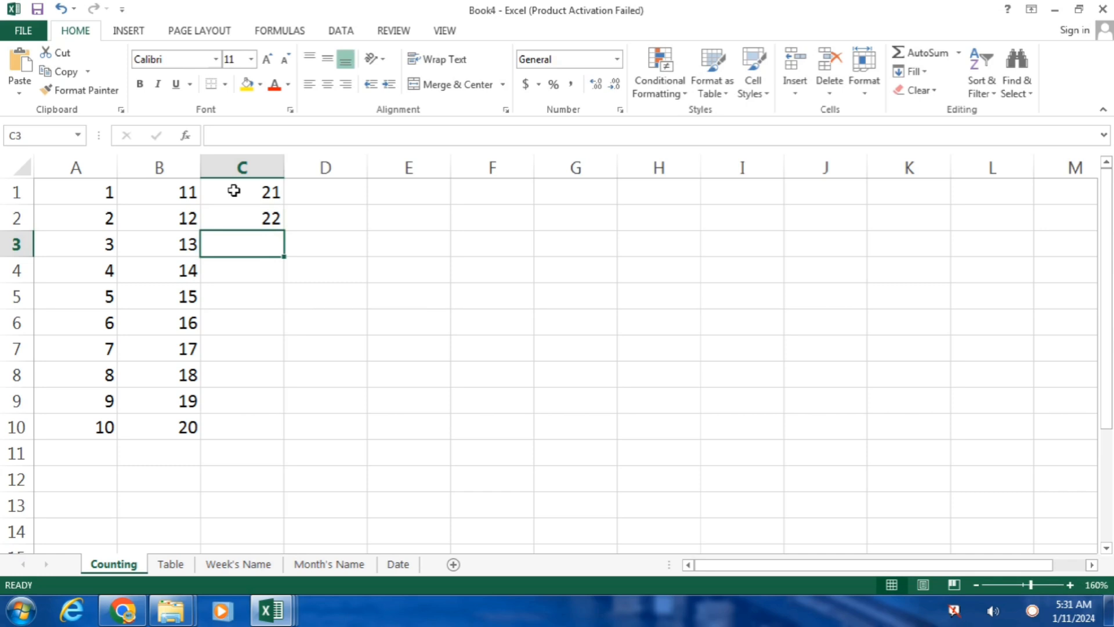
{"action": "left_click_drag", "start_coordinate": [234, 190], "coordinate": [259, 437]}
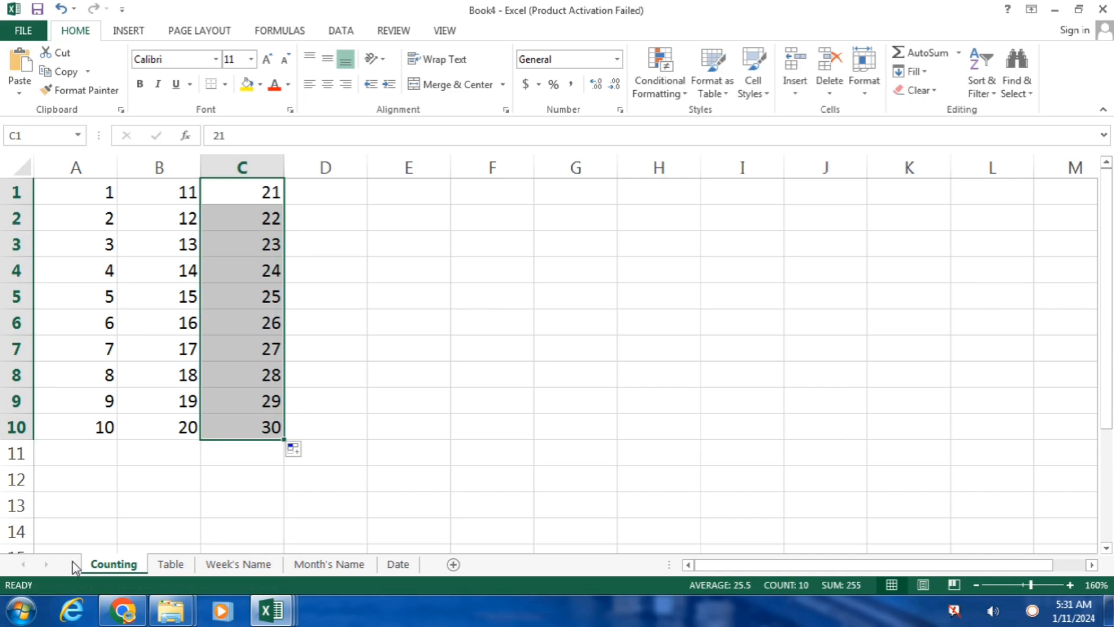
On the Table sheet, enter 2 and 4 in A1 and A2 and fill the table of 2 down to 20 in A10
{"action": "left_click", "coordinate": [170, 564]}
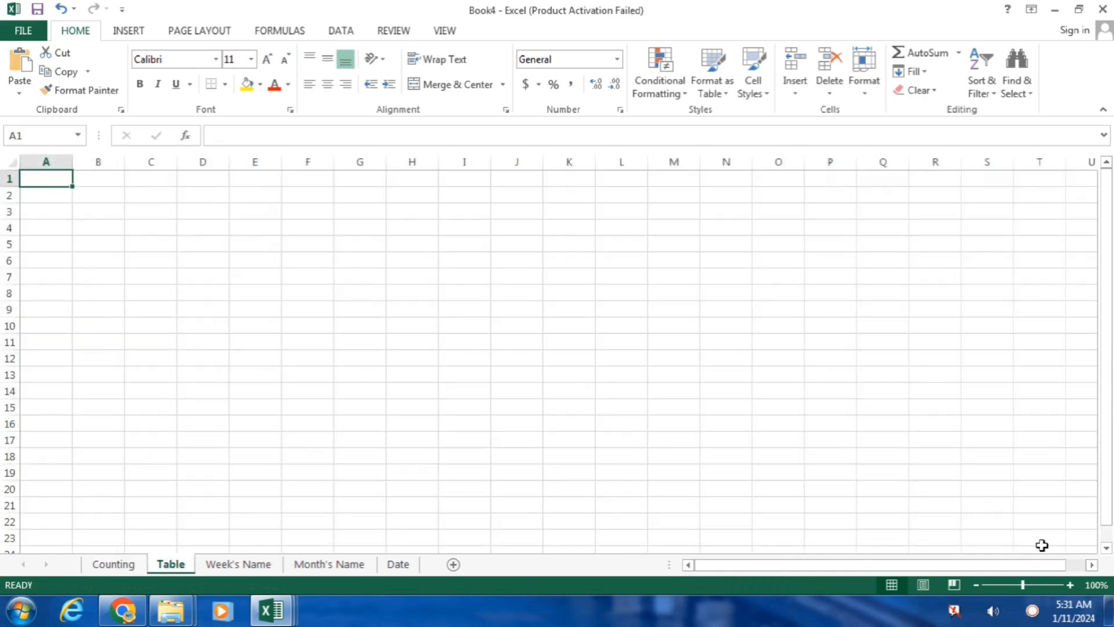
{"action": "left_click", "coordinate": [1071, 583]}
{"action": "left_click", "coordinate": [1071, 583]}
{"action": "left_click", "coordinate": [1070, 583]}
{"action": "left_click", "coordinate": [1071, 583]}
{"action": "left_click", "coordinate": [1071, 582]}
{"action": "left_click", "coordinate": [1071, 582]}
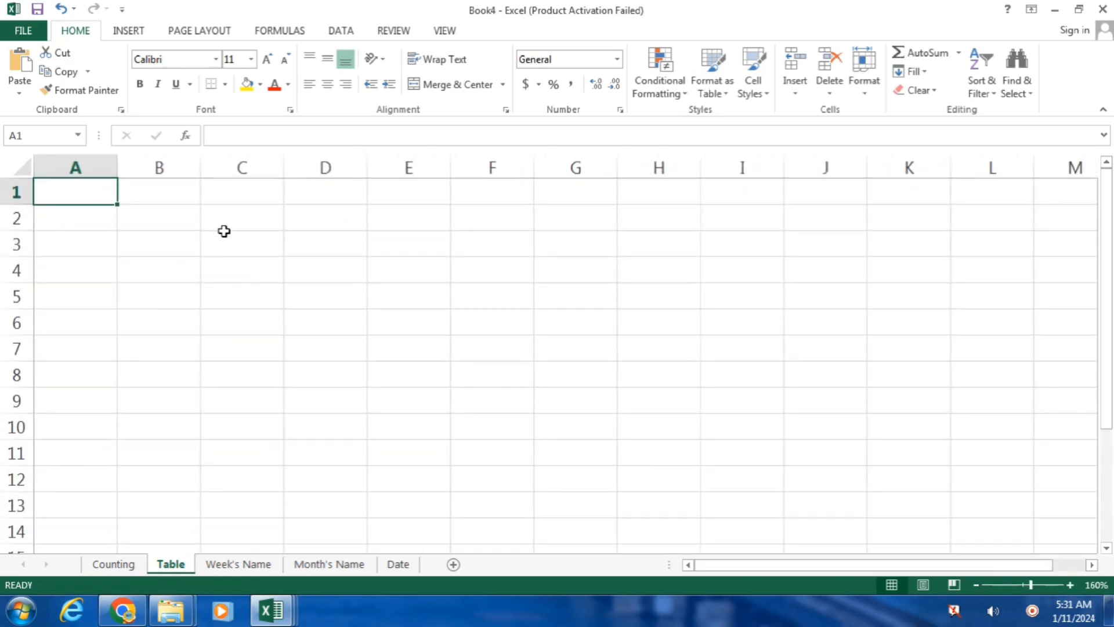
{"action": "type", "text": "2"}
{"action": "key", "text": "Return"}
{"action": "type", "text": "4"}
{"action": "key", "text": "Return"}
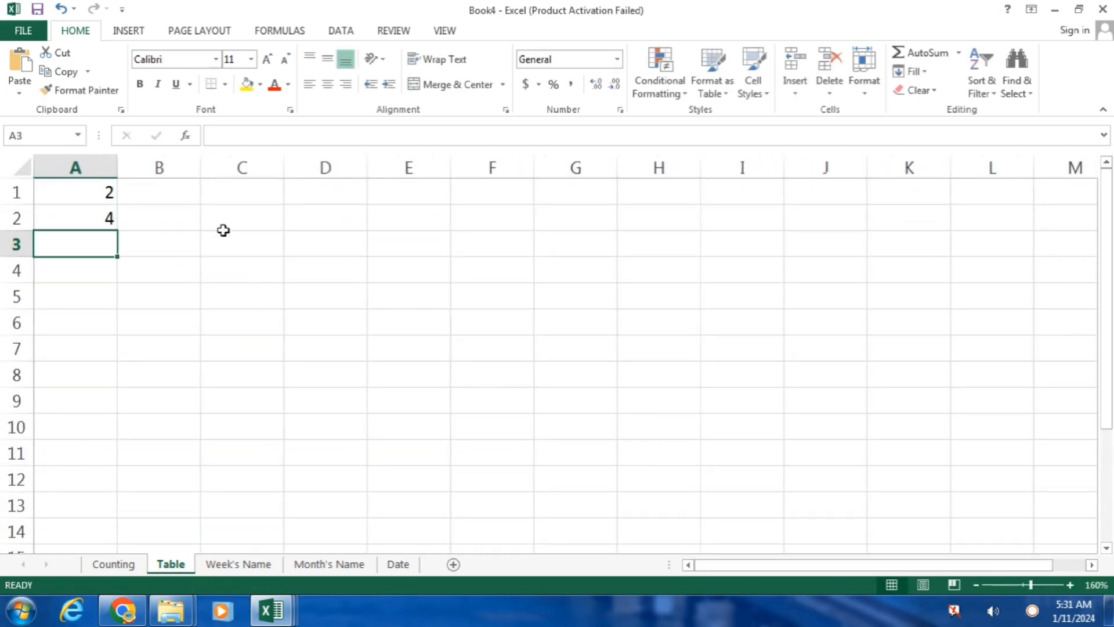
{"action": "left_click_drag", "start_coordinate": [104, 191], "coordinate": [90, 434]}
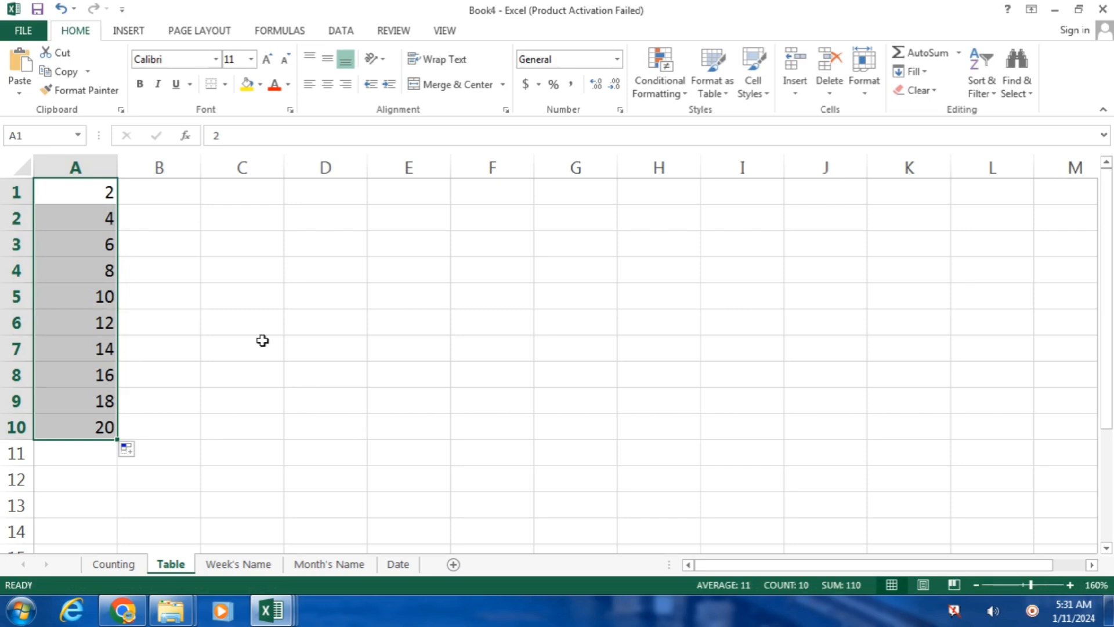
Enter 3 and 6 in B1 and B2 and fill the table of 3 down to 30 in B10
{"action": "left_click", "coordinate": [156, 196]}
{"action": "type", "text": "3"}
{"action": "key", "text": "Return"}
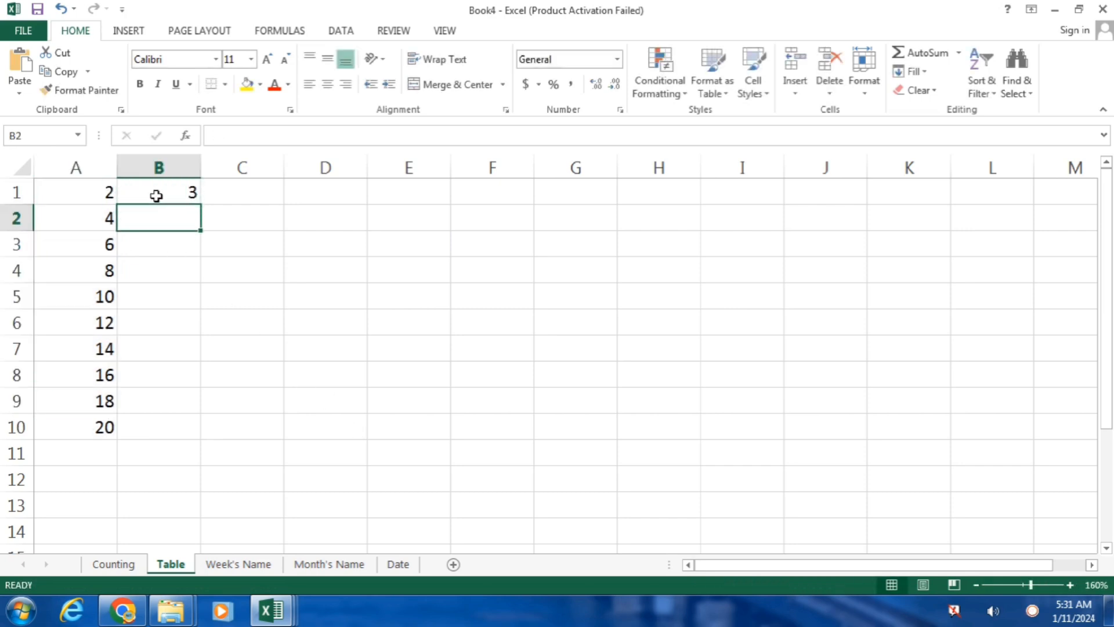
{"action": "type", "text": "6"}
{"action": "key", "text": "Return"}
{"action": "left_click", "coordinate": [163, 190]}
{"action": "left_click_drag", "start_coordinate": [162, 190], "coordinate": [171, 434]}
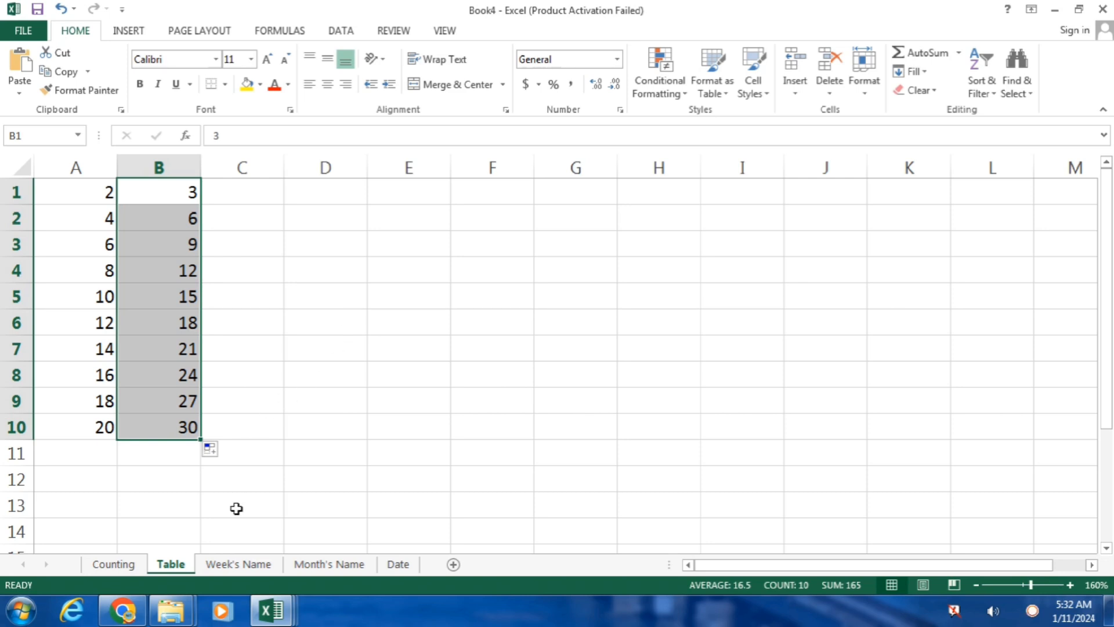
On the Week's Name sheet, enter Sunday in A1 and fill the weekday names down to Saturday in A7
{"action": "left_click", "coordinate": [250, 566]}
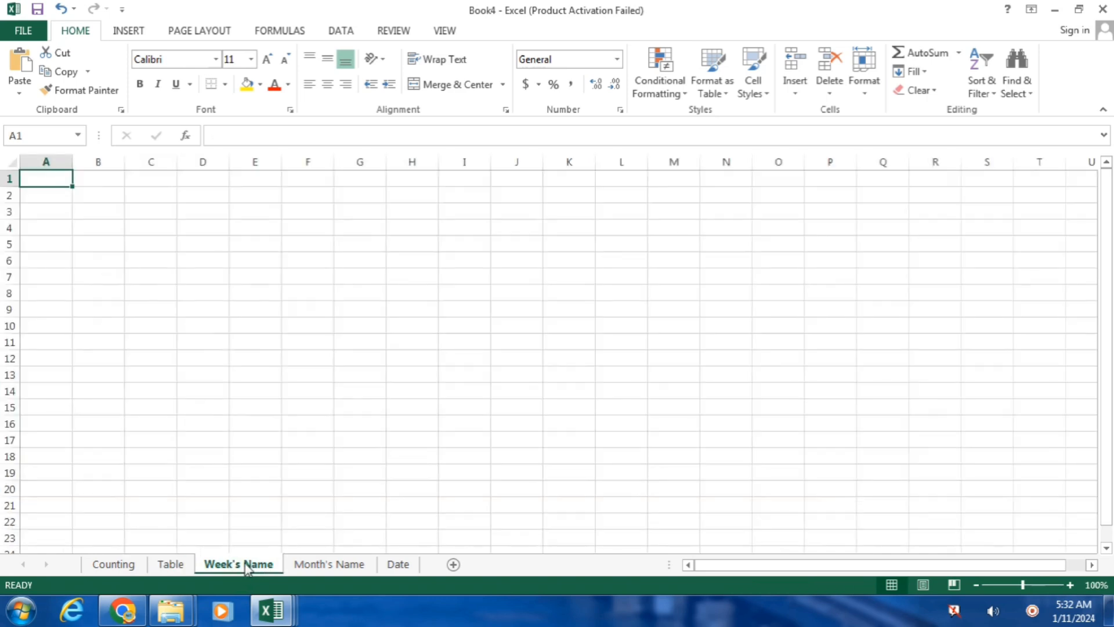
{"action": "left_click", "coordinate": [1071, 585]}
{"action": "left_click", "coordinate": [1071, 585]}
{"action": "left_click", "coordinate": [1071, 585]}
{"action": "left_click", "coordinate": [1071, 585]}
{"action": "left_click", "coordinate": [1072, 585]}
{"action": "left_click", "coordinate": [1072, 585]}
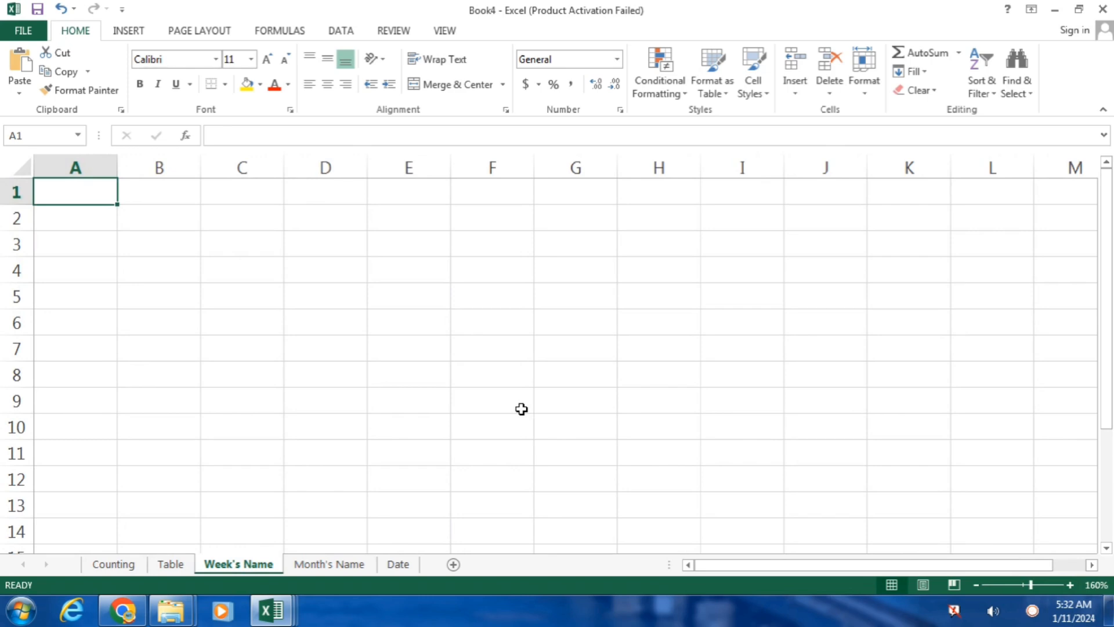
{"action": "type", "text": "Sunday"}
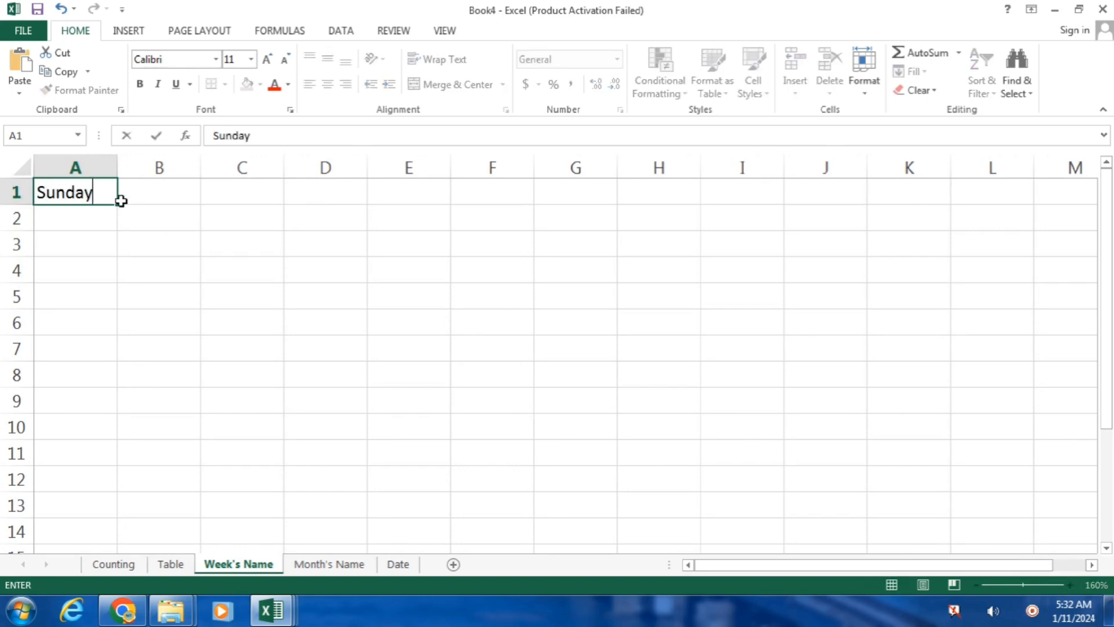
{"action": "left_click_drag", "start_coordinate": [119, 203], "coordinate": [79, 362]}
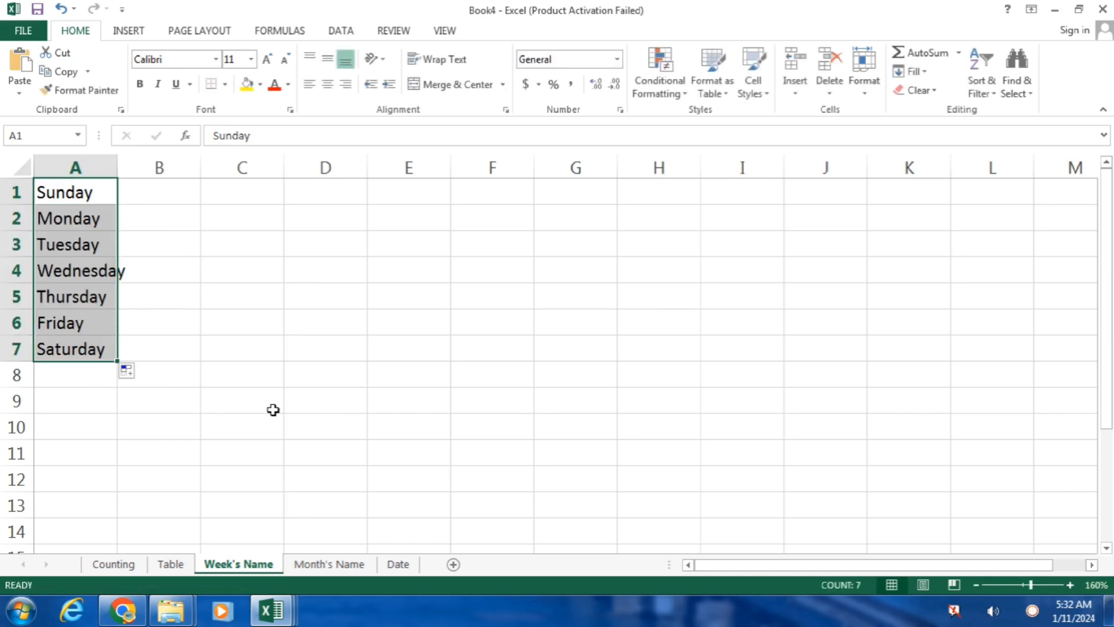
Widen column A so that Wednesday in A4 fits inside its cell
{"action": "left_click", "coordinate": [188, 453]}
{"action": "left_click", "coordinate": [73, 270]}
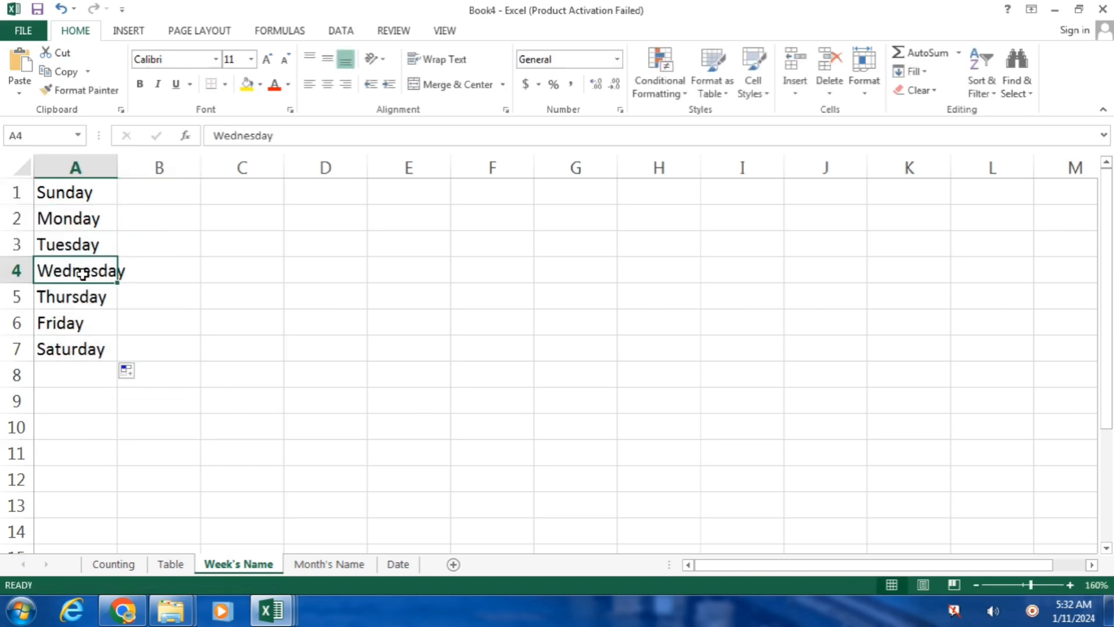
{"action": "left_click", "coordinate": [175, 278]}
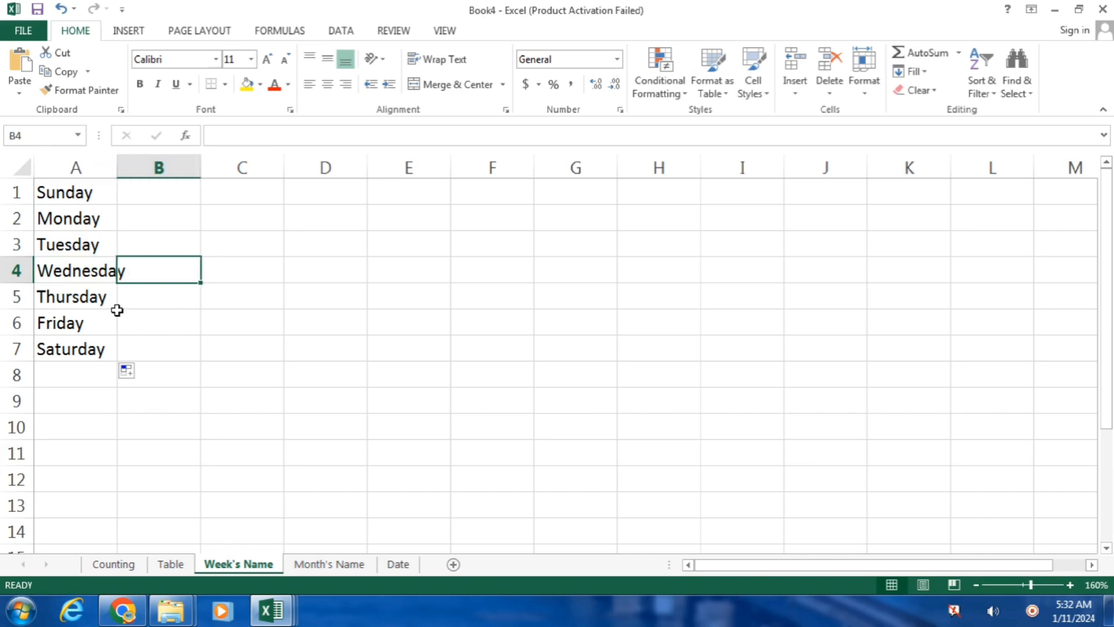
{"action": "left_click", "coordinate": [77, 271]}
{"action": "left_click_drag", "start_coordinate": [116, 168], "coordinate": [144, 167]}
{"action": "left_click", "coordinate": [138, 378]}
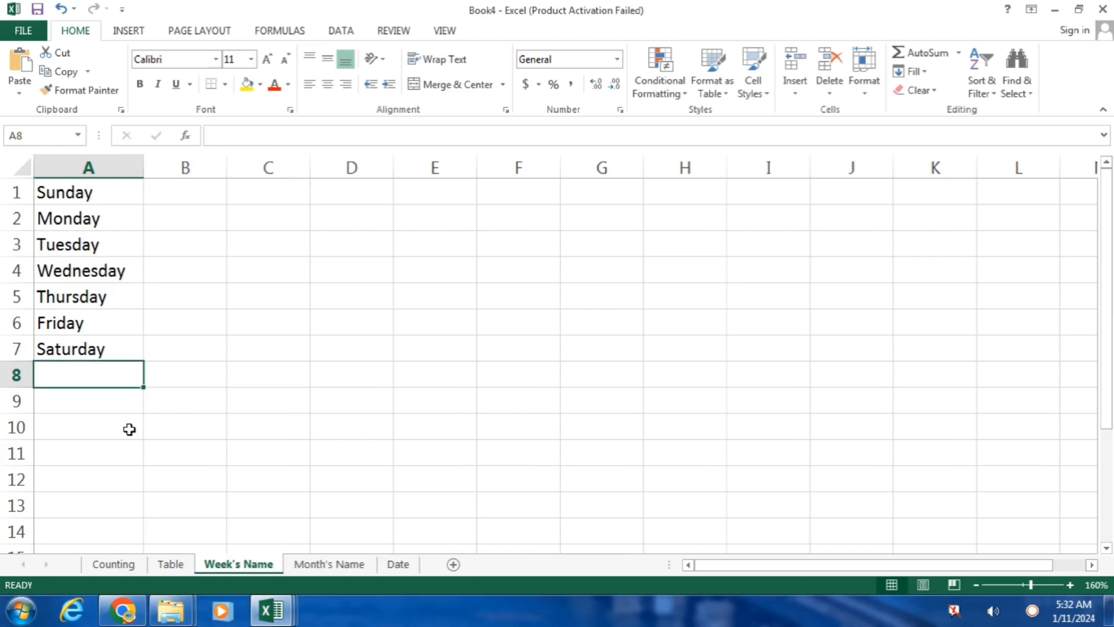
Enter Sun in C1 and fill the abbreviated weekday names down to Sat in C7
{"action": "left_click", "coordinate": [252, 195]}
{"action": "type", "text": "Sun"}
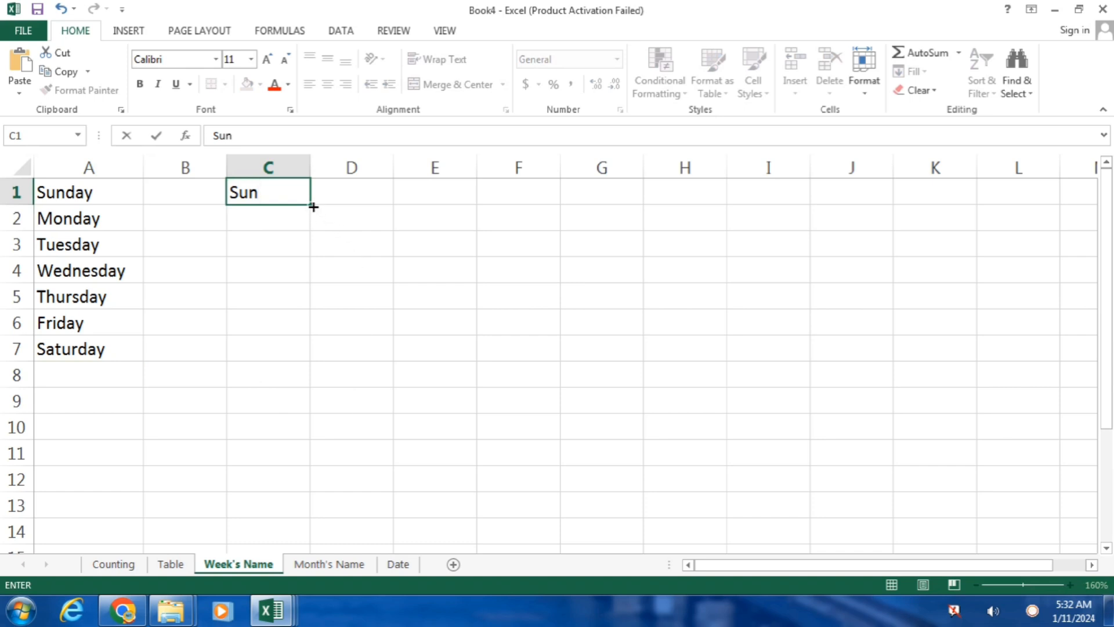
{"action": "left_click_drag", "start_coordinate": [311, 205], "coordinate": [285, 367]}
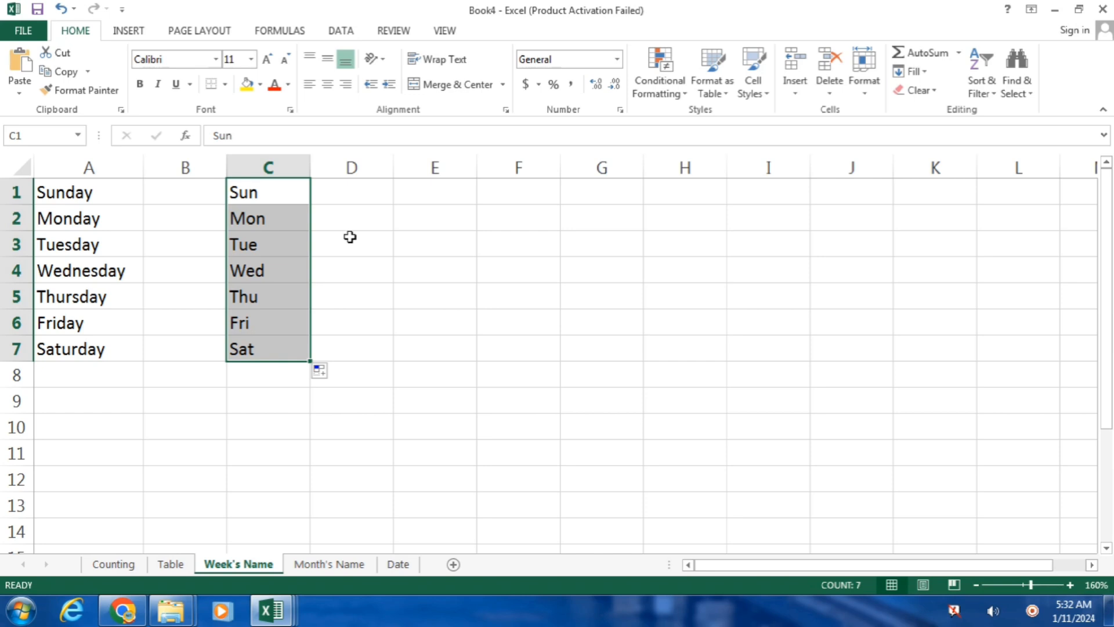
Enter Sunday in A10 and fill the weekday names across row 10 to Thursday in L10
{"action": "left_click", "coordinate": [99, 438]}
{"action": "type", "text": "Sunday"}
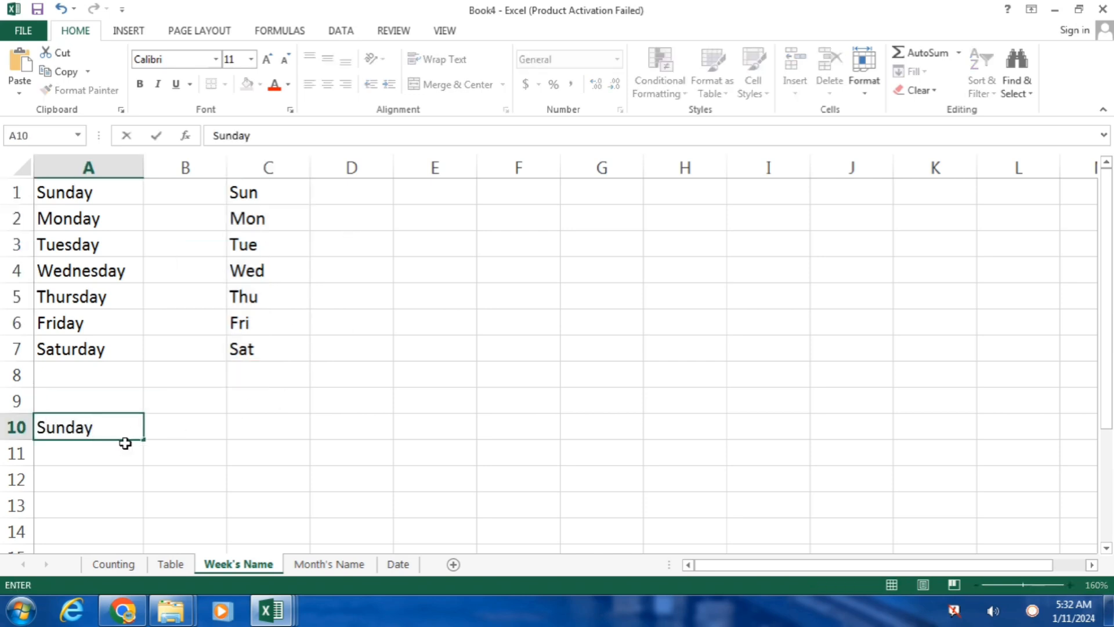
{"action": "left_click_drag", "start_coordinate": [145, 440], "coordinate": [1069, 434]}
{"action": "left_click", "coordinate": [601, 529]}
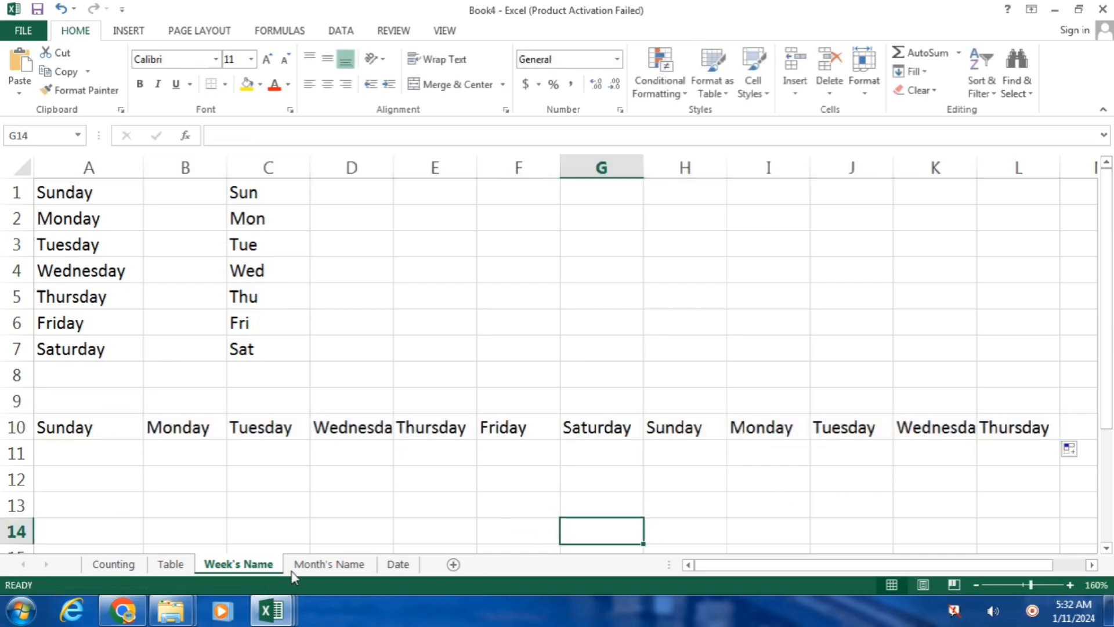
Widen columns D and K so that Wednesday in row 10 fits inside both cells
{"action": "left_click", "coordinate": [354, 435]}
{"action": "double_click", "coordinate": [395, 168]}
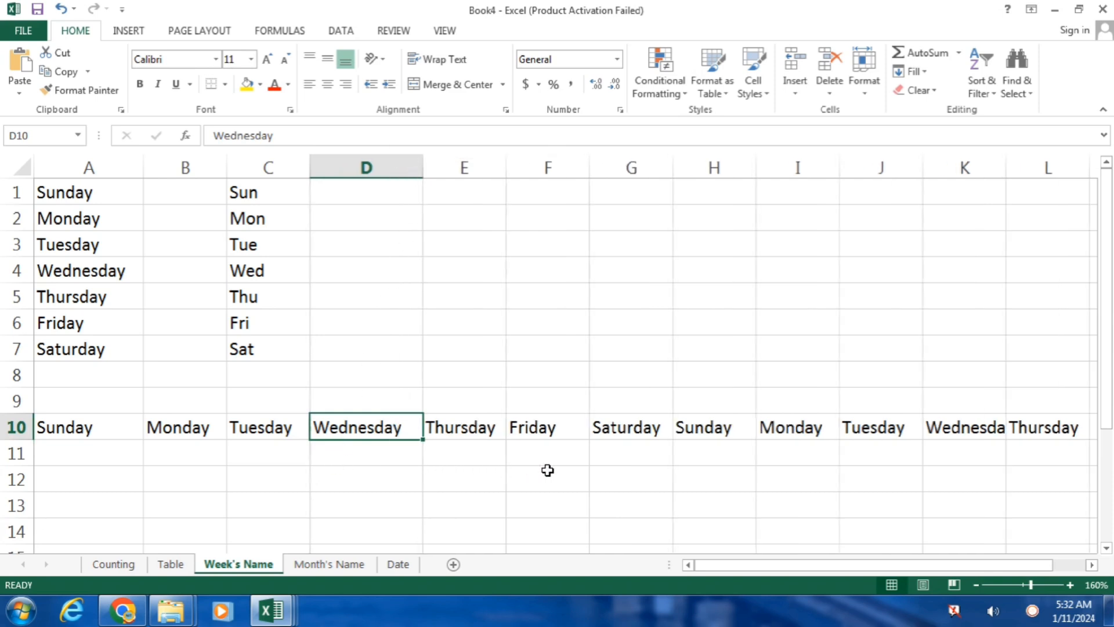
{"action": "left_click", "coordinate": [979, 431]}
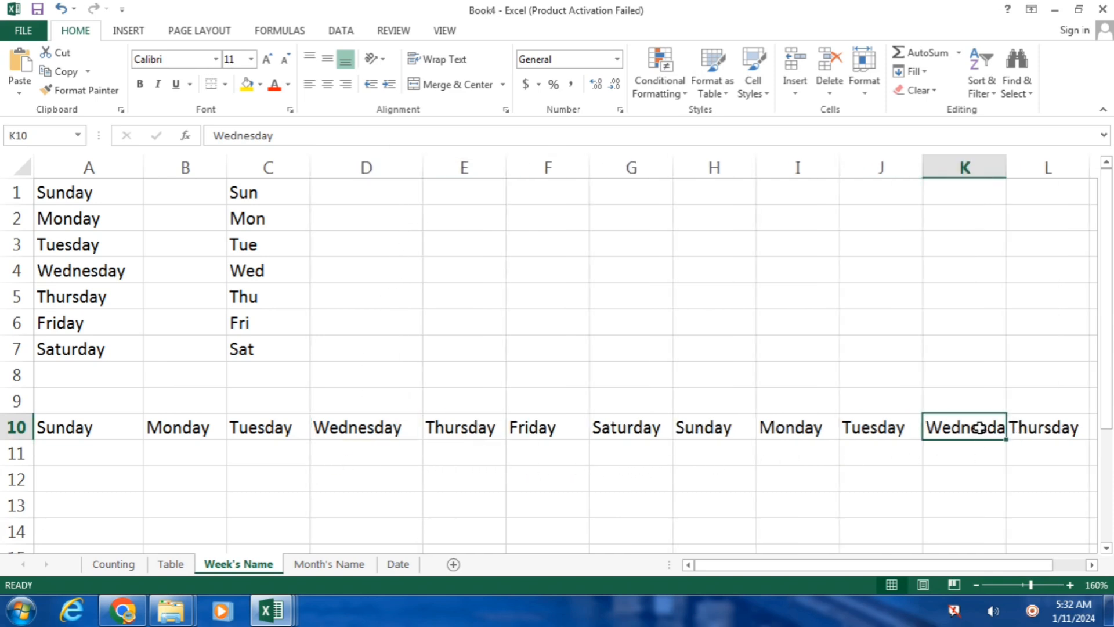
{"action": "left_click_drag", "start_coordinate": [1010, 169], "coordinate": [1038, 168]}
{"action": "left_click", "coordinate": [749, 511]}
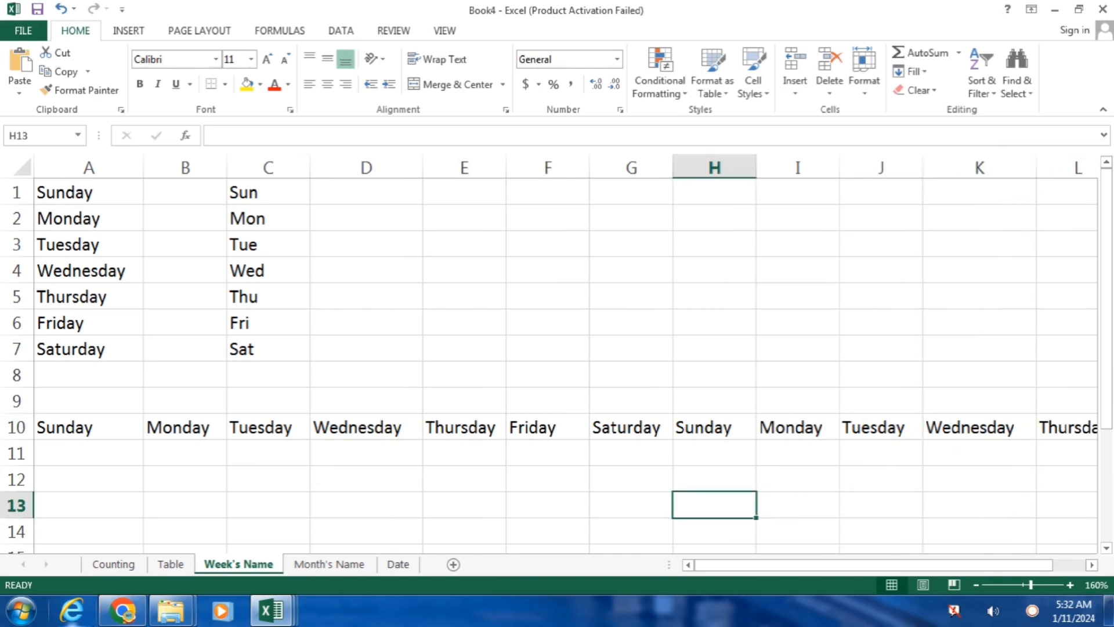
{"action": "left_click", "coordinate": [348, 480]}
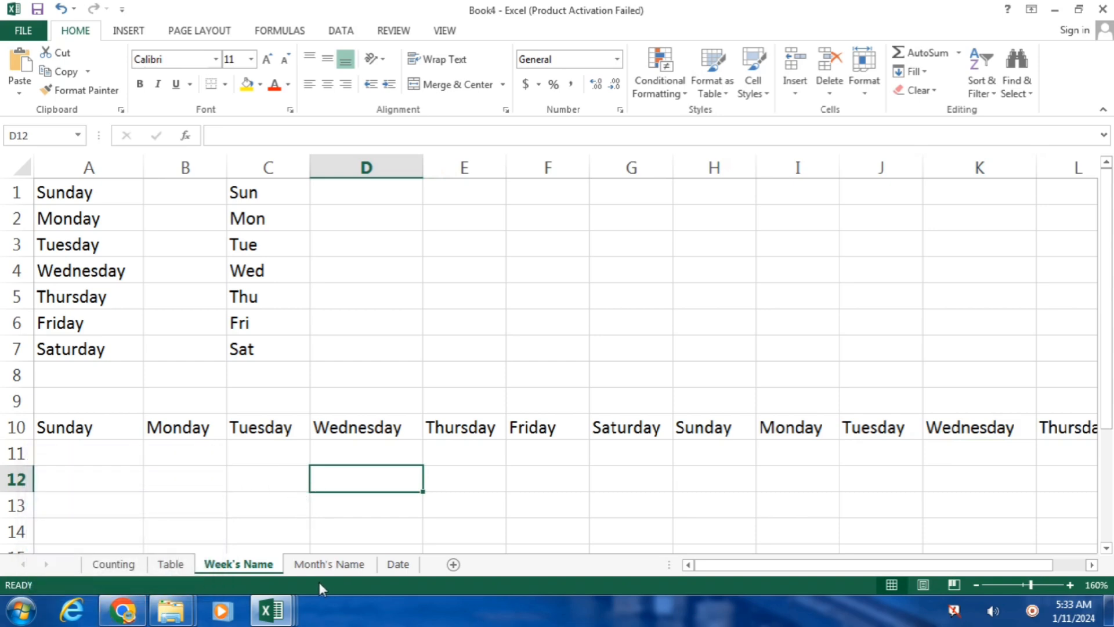
Open the Month's Name sheet and move on to the Date sheet
{"action": "left_click", "coordinate": [328, 566]}
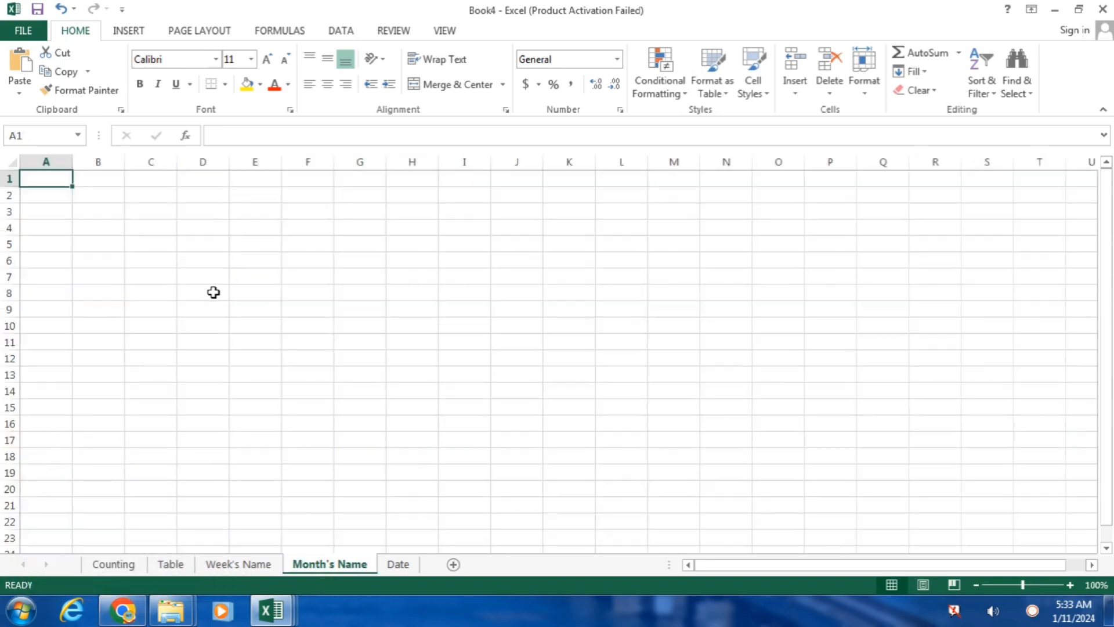
{"action": "left_click", "coordinate": [400, 566]}
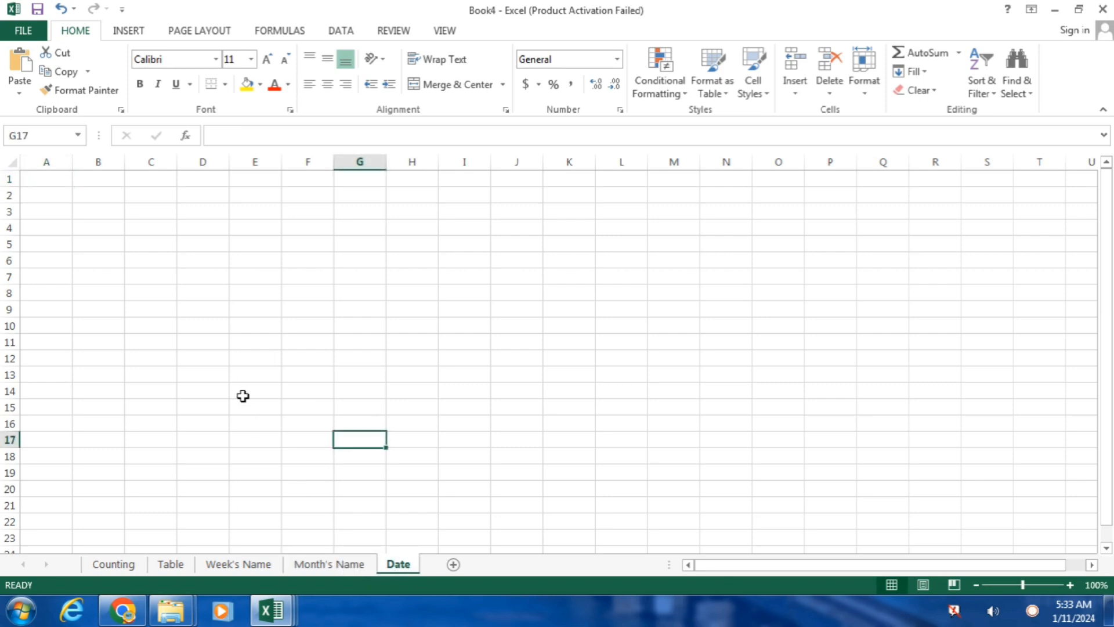